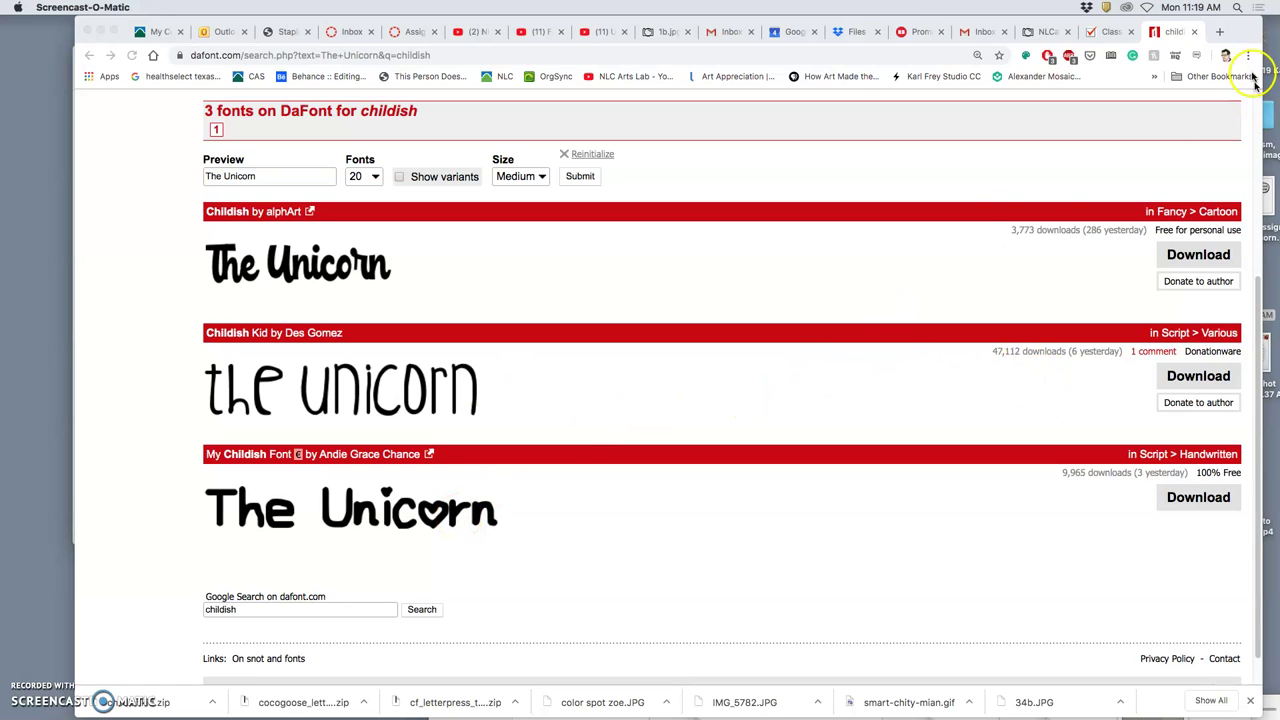
Step: Open the corn character and bull logo sketch screenshots side by side, then close them
{"action": "left_click_drag", "start_coordinate": [1247, 31], "coordinate": [1181, 31]}
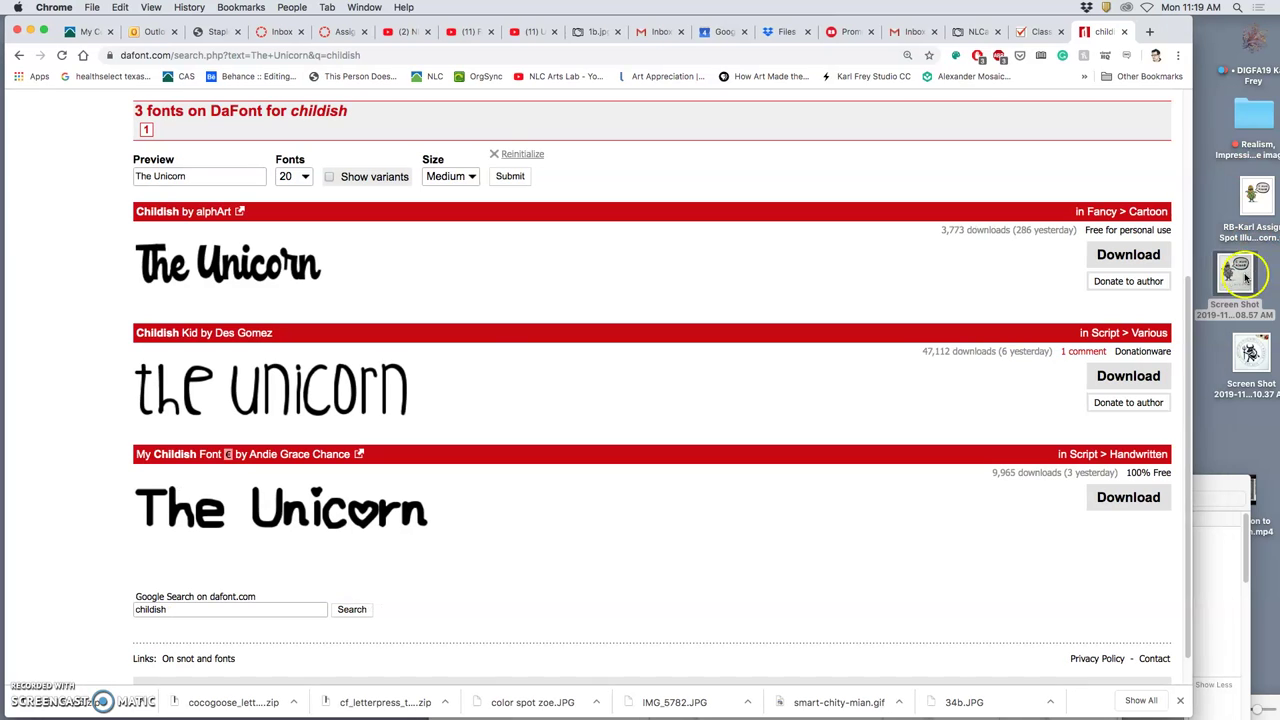
{"action": "double_click", "coordinate": [1240, 272]}
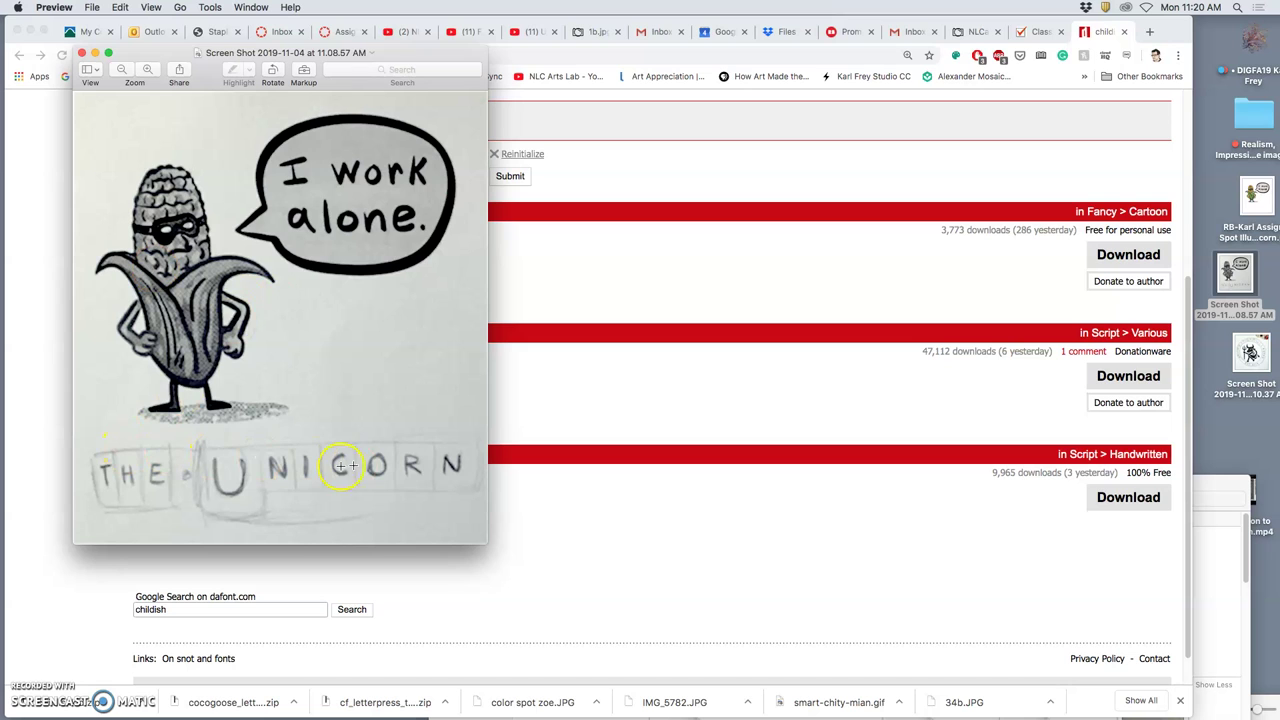
{"action": "double_click", "coordinate": [1240, 362]}
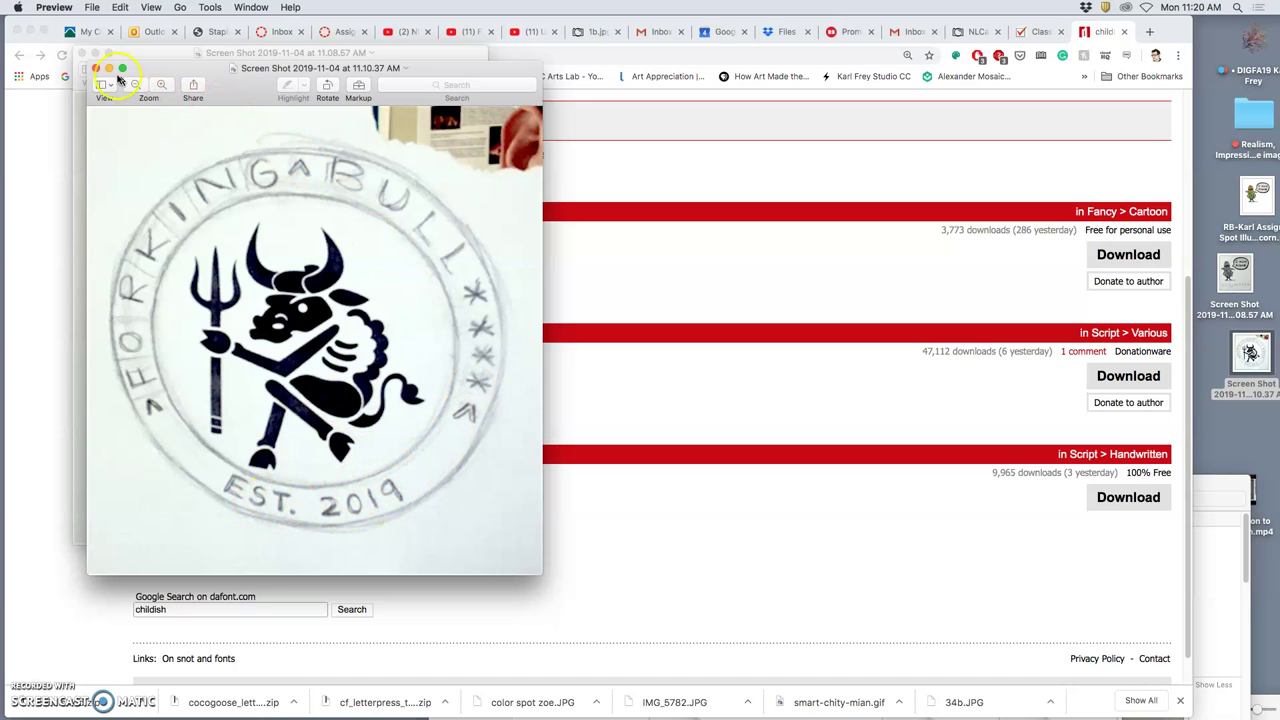
{"action": "left_click_drag", "start_coordinate": [127, 69], "coordinate": [842, 156]}
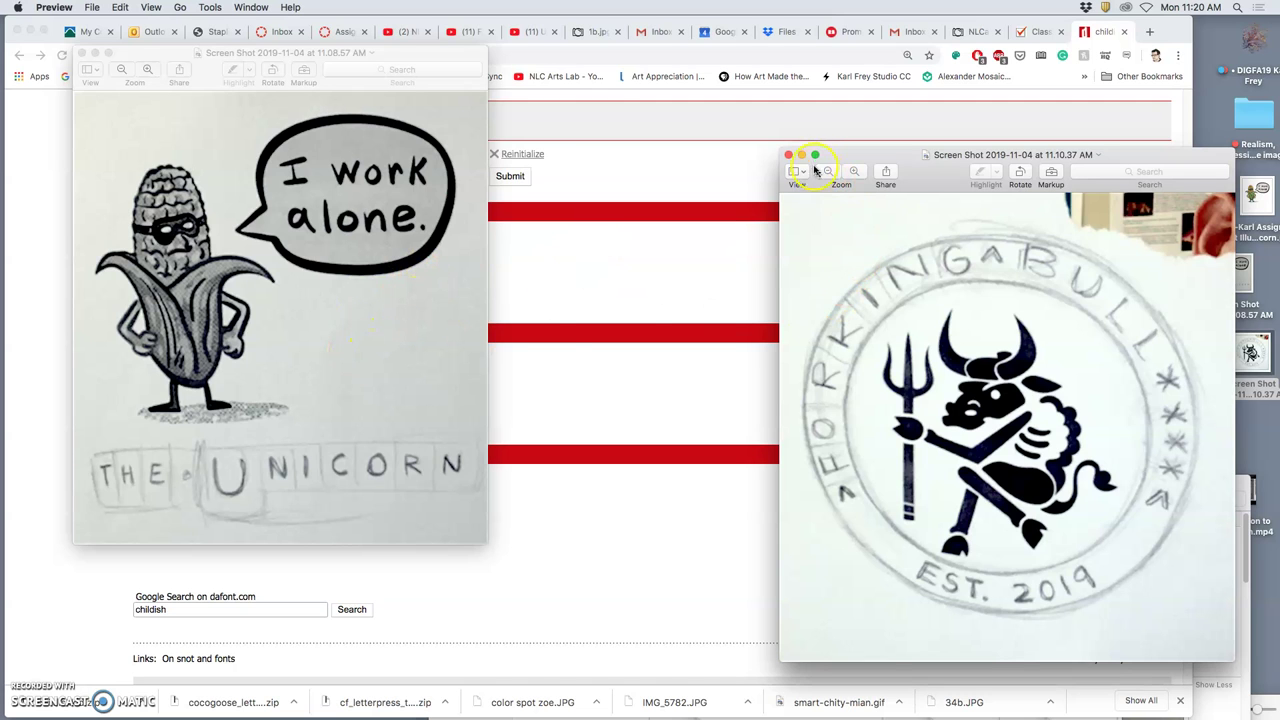
{"action": "left_click", "coordinate": [802, 155]}
{"action": "left_click", "coordinate": [95, 52]}
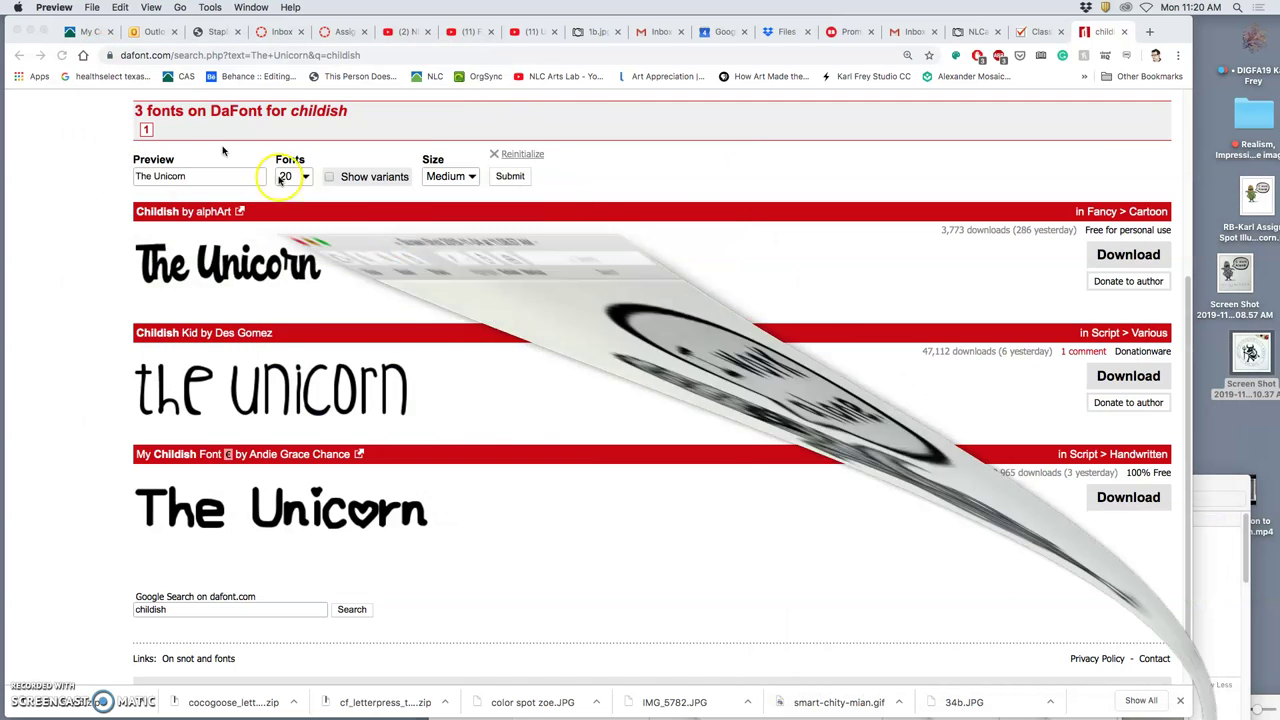
Step: Replace the DaFont search term 'childish' with 'letterpress'
{"action": "scroll", "coordinate": [810, 374], "scroll_direction": "up", "scroll_amount": 5}
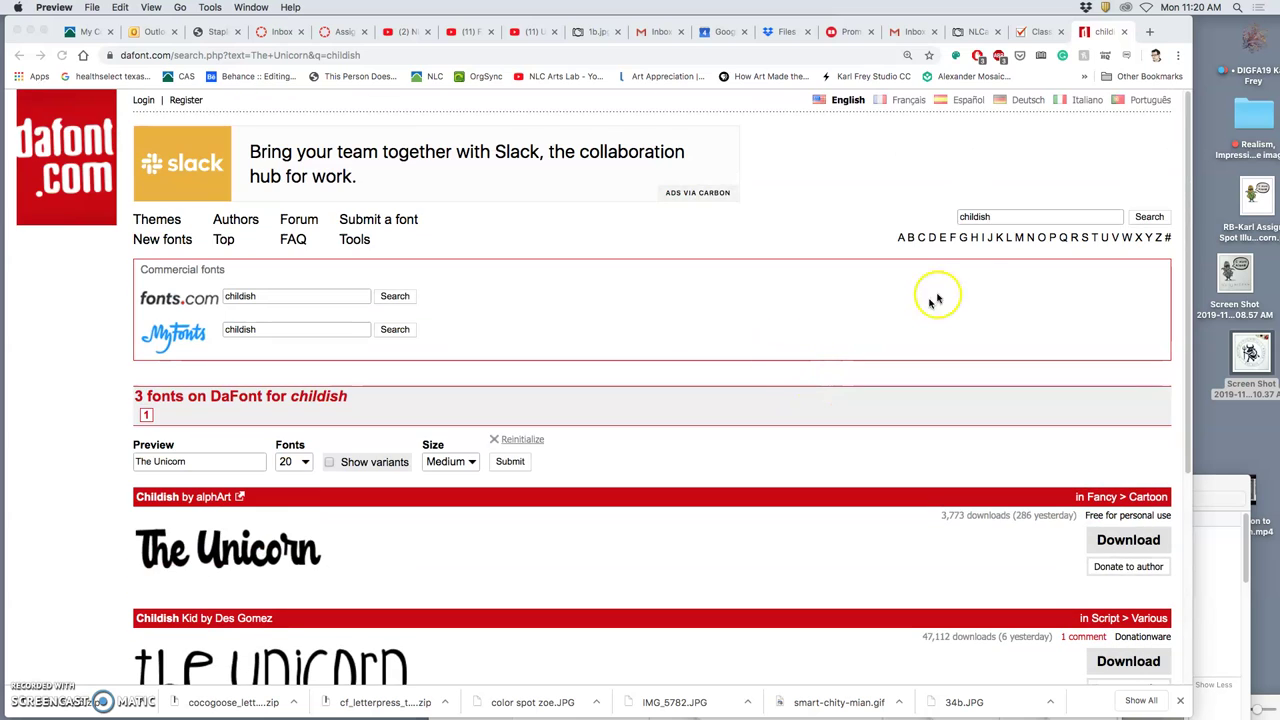
{"action": "scroll", "coordinate": [690, 358], "scroll_direction": "down", "scroll_amount": 3}
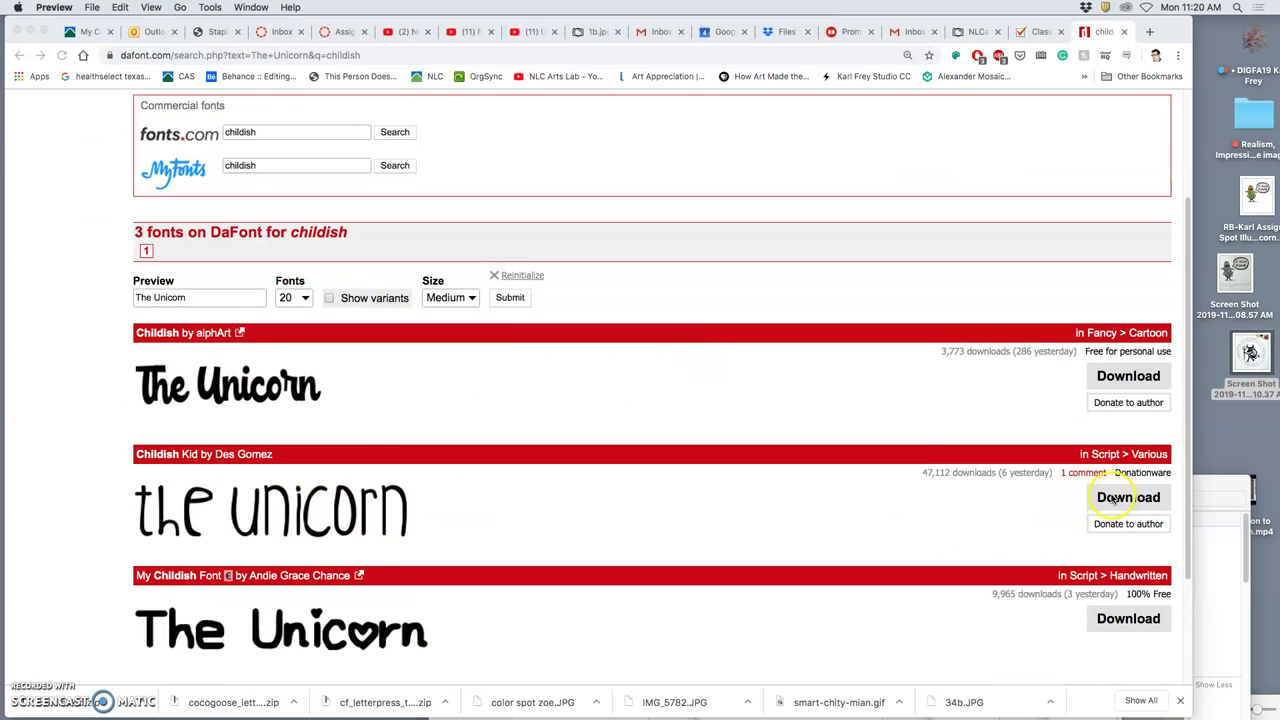
{"action": "scroll", "coordinate": [953, 467], "scroll_direction": "up", "scroll_amount": 3}
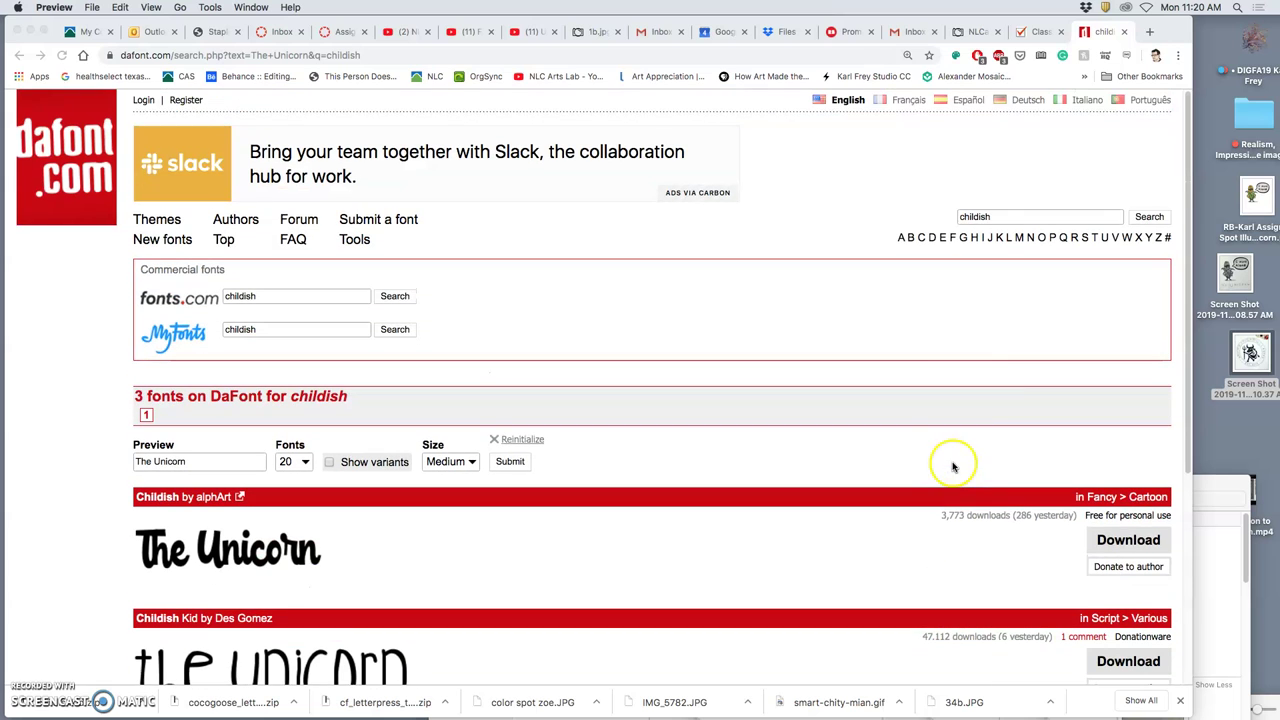
{"action": "left_click", "coordinate": [996, 218]}
{"action": "left_click_drag", "start_coordinate": [1018, 218], "coordinate": [950, 216]}
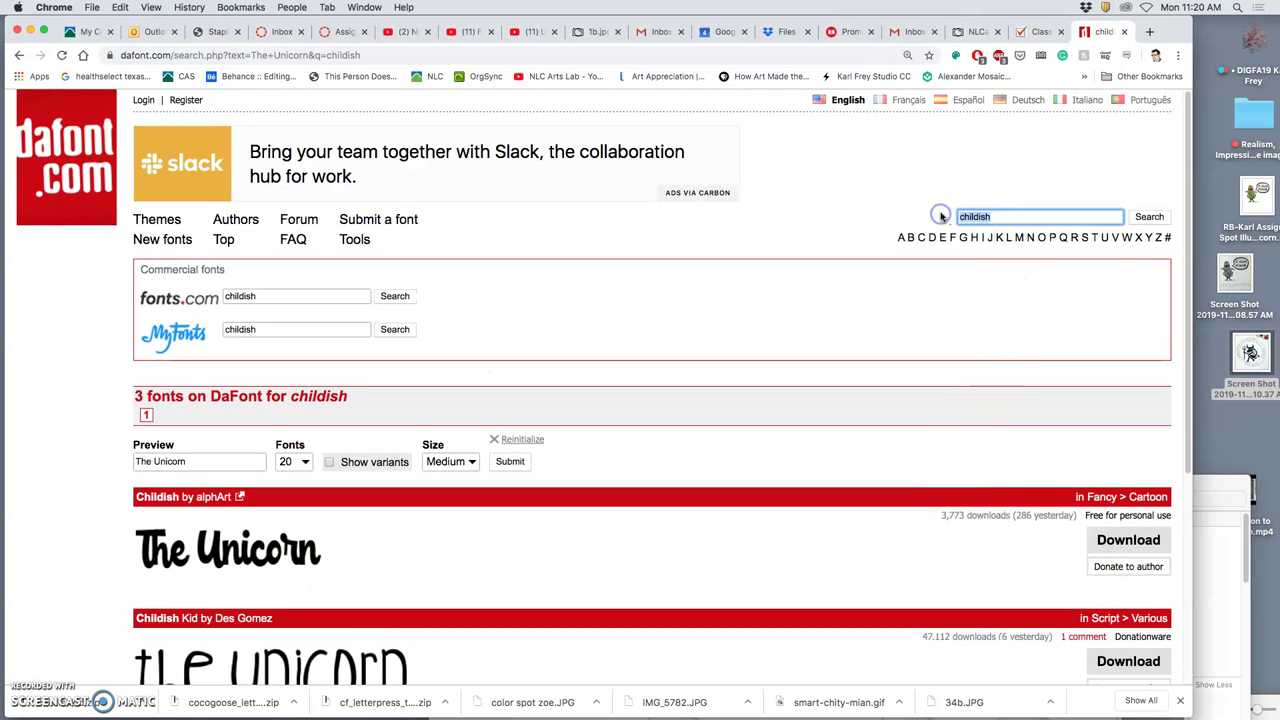
{"action": "type", "text": "lettrpre"}
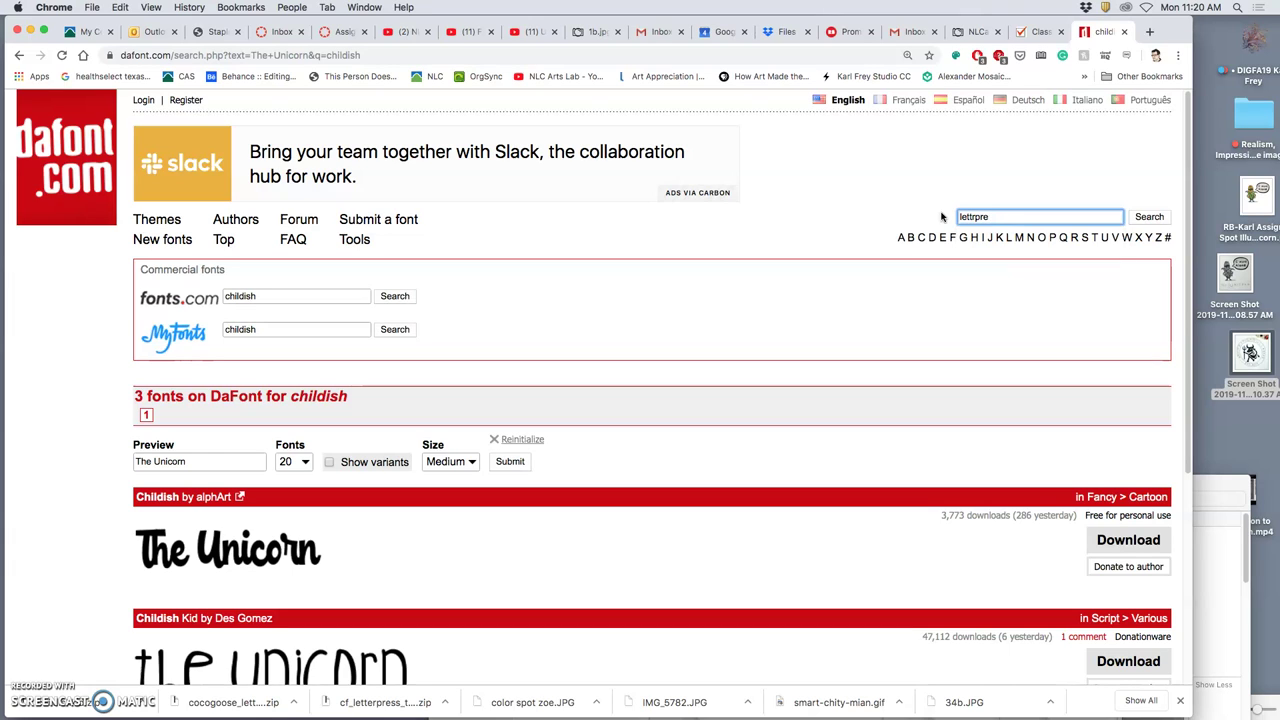
{"action": "key", "text": "BackSpace"}
{"action": "key", "text": "BackSpace"}
{"action": "key", "text": "BackSpace"}
{"action": "key", "text": "BackSpace"}
{"action": "type", "text": "erpress"}
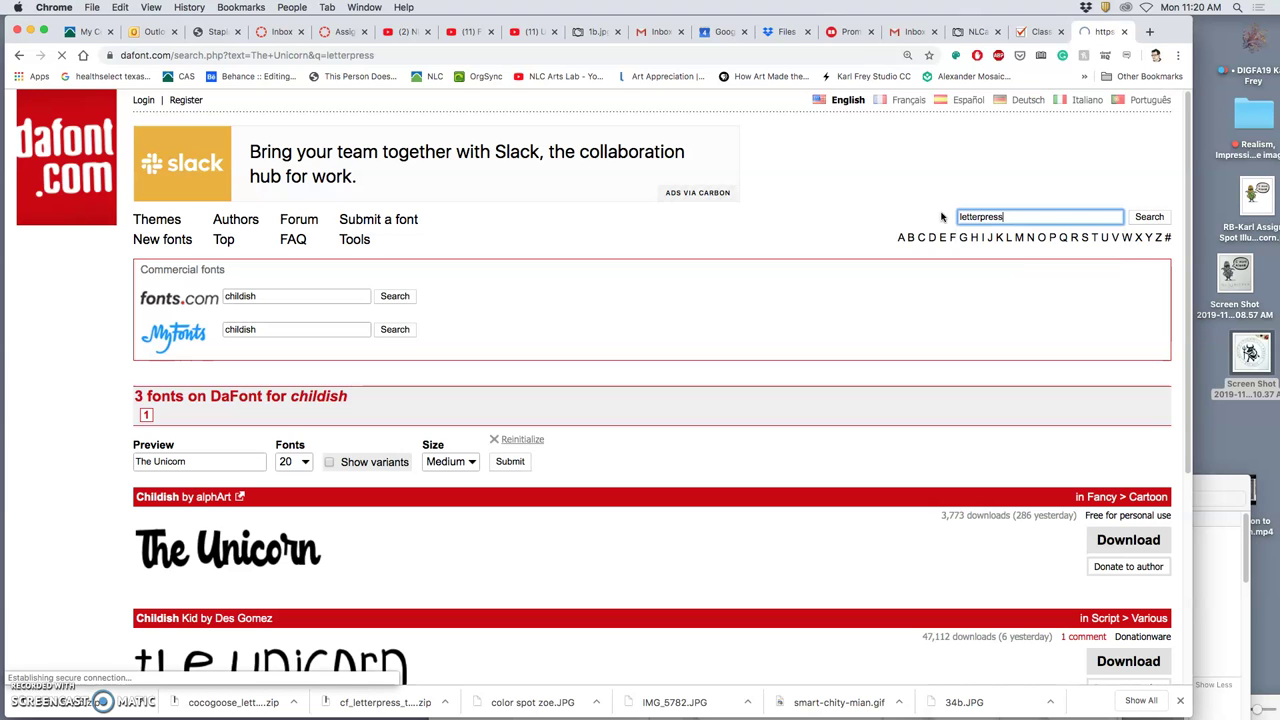
Step: Change the preview text from 'The Unicorn' to 'Forking Bull XXXX Est. 2019' and refresh
{"action": "left_click", "coordinate": [851, 434]}
{"action": "scroll", "coordinate": [847, 441], "scroll_direction": "down", "scroll_amount": 5}
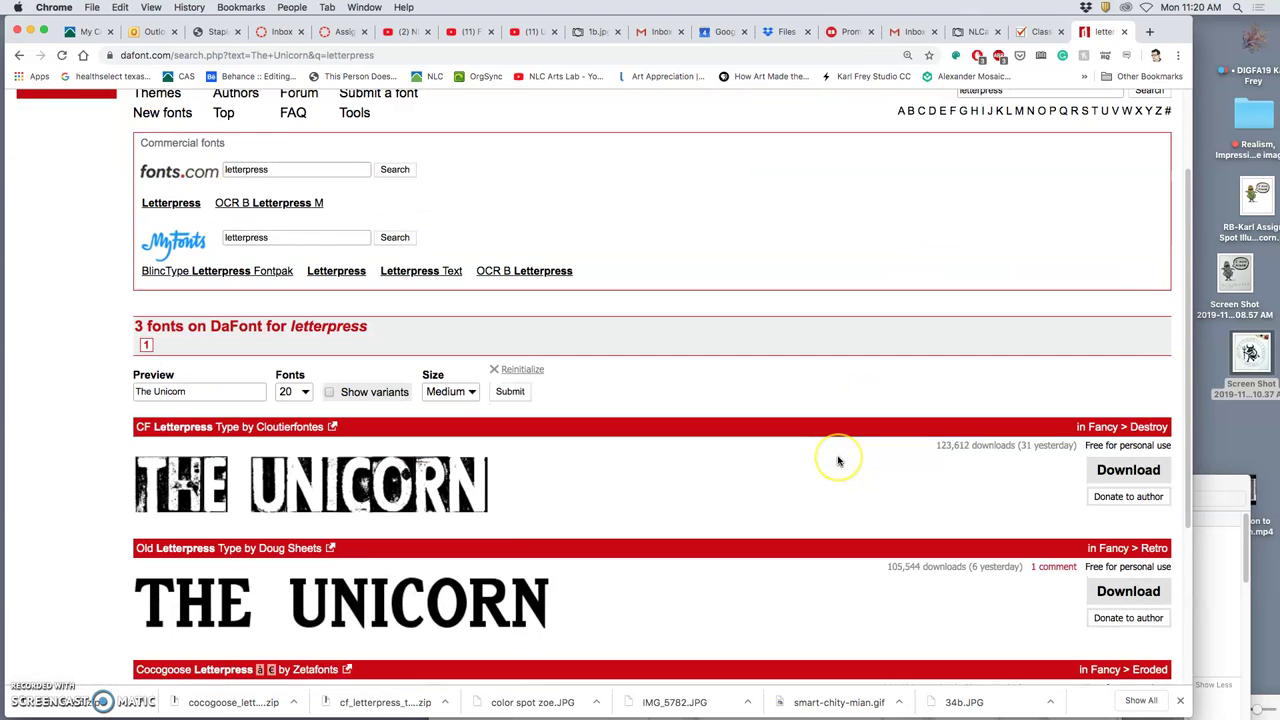
{"action": "scroll", "coordinate": [835, 455], "scroll_direction": "down", "scroll_amount": 2}
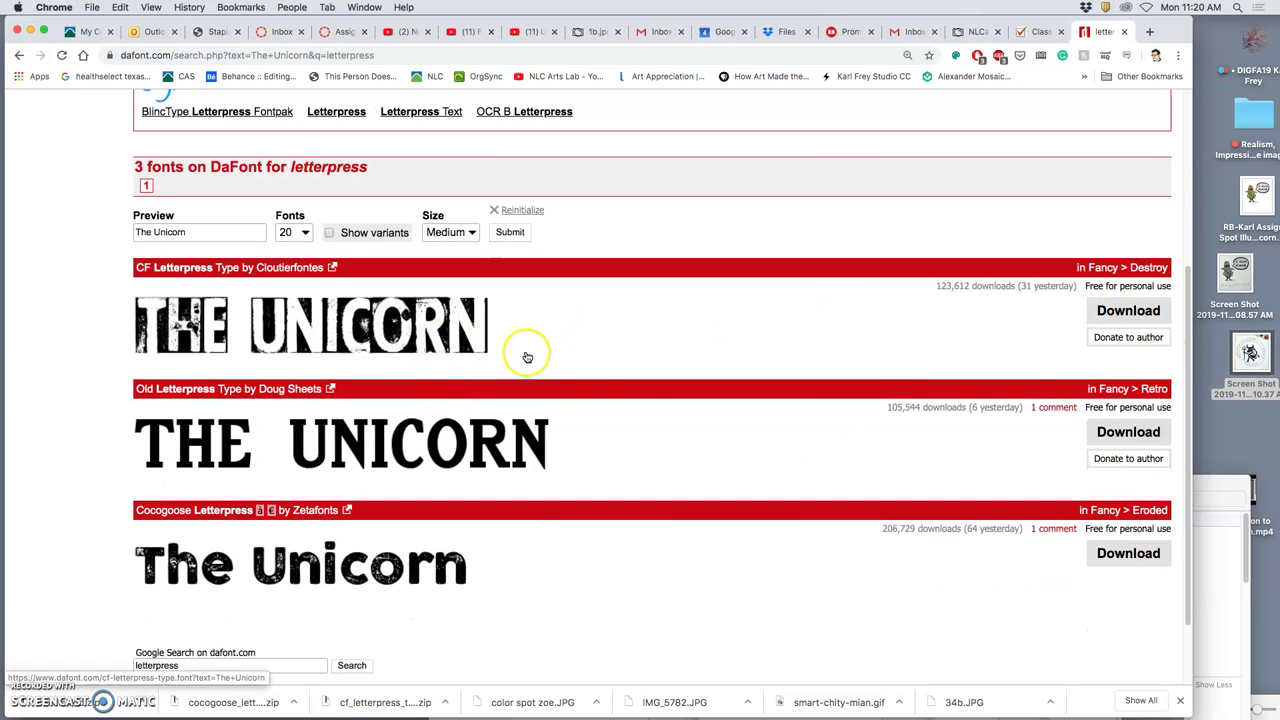
{"action": "left_click_drag", "start_coordinate": [198, 232], "coordinate": [111, 234]}
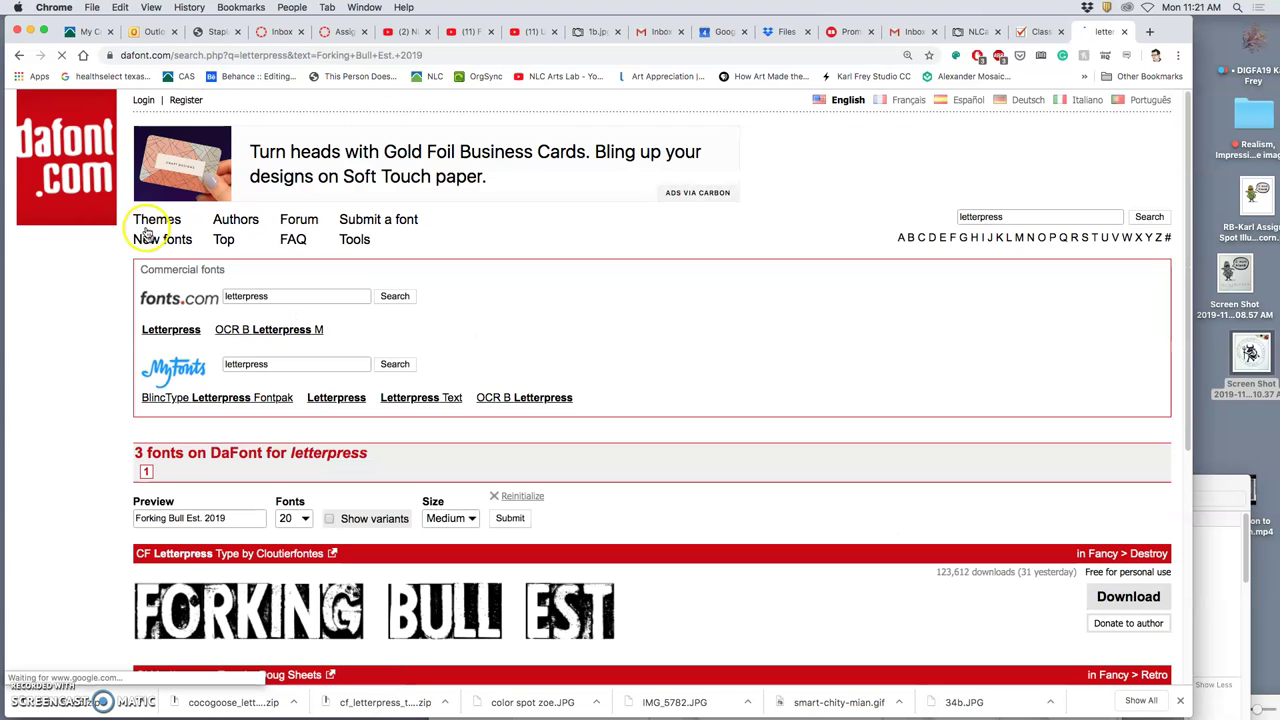
{"action": "scroll", "coordinate": [228, 378], "scroll_direction": "down", "scroll_amount": 1}
{"action": "scroll", "coordinate": [228, 378], "scroll_direction": "down", "scroll_amount": 5}
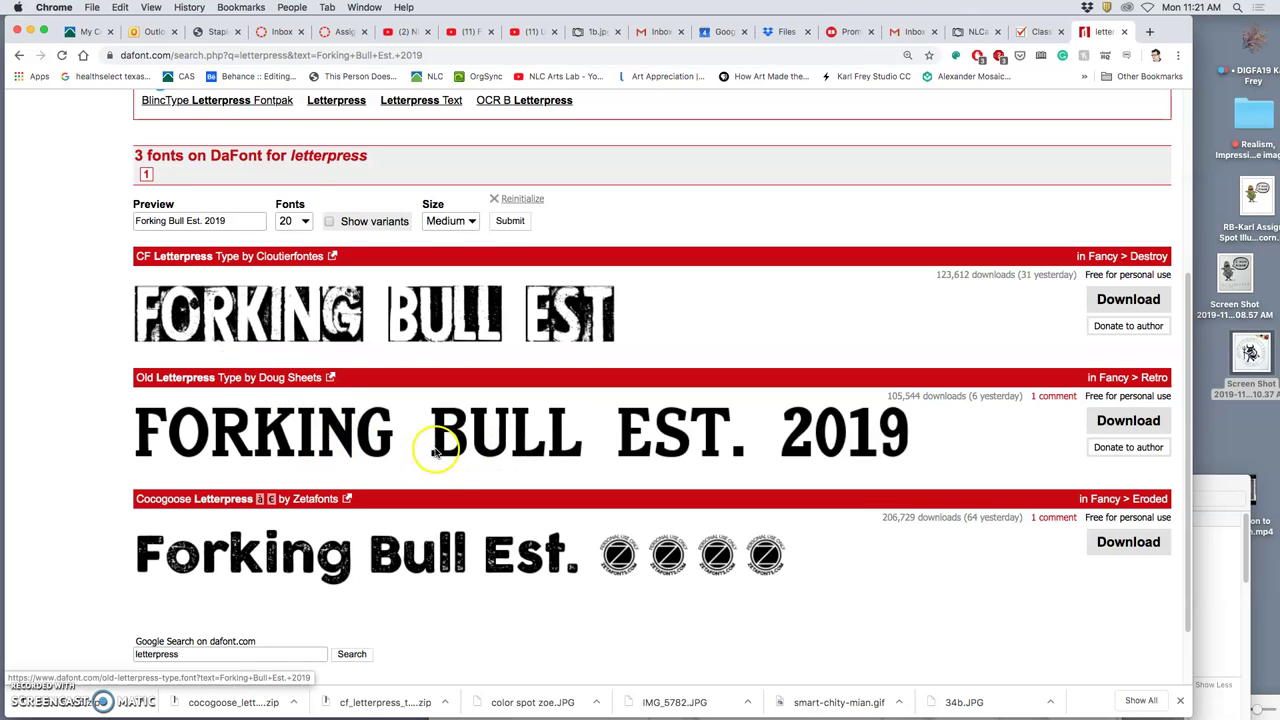
{"action": "scroll", "coordinate": [436, 452], "scroll_direction": "down", "scroll_amount": 1}
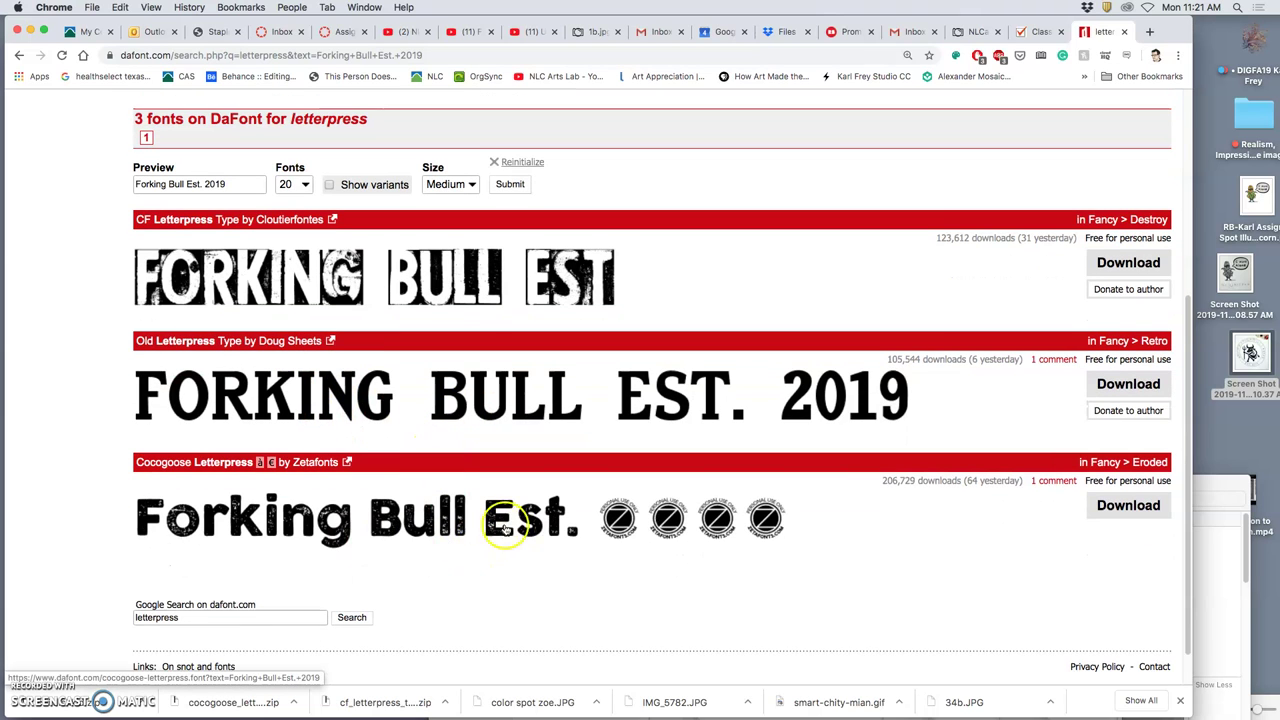
{"action": "scroll", "coordinate": [512, 468], "scroll_direction": "up", "scroll_amount": 2}
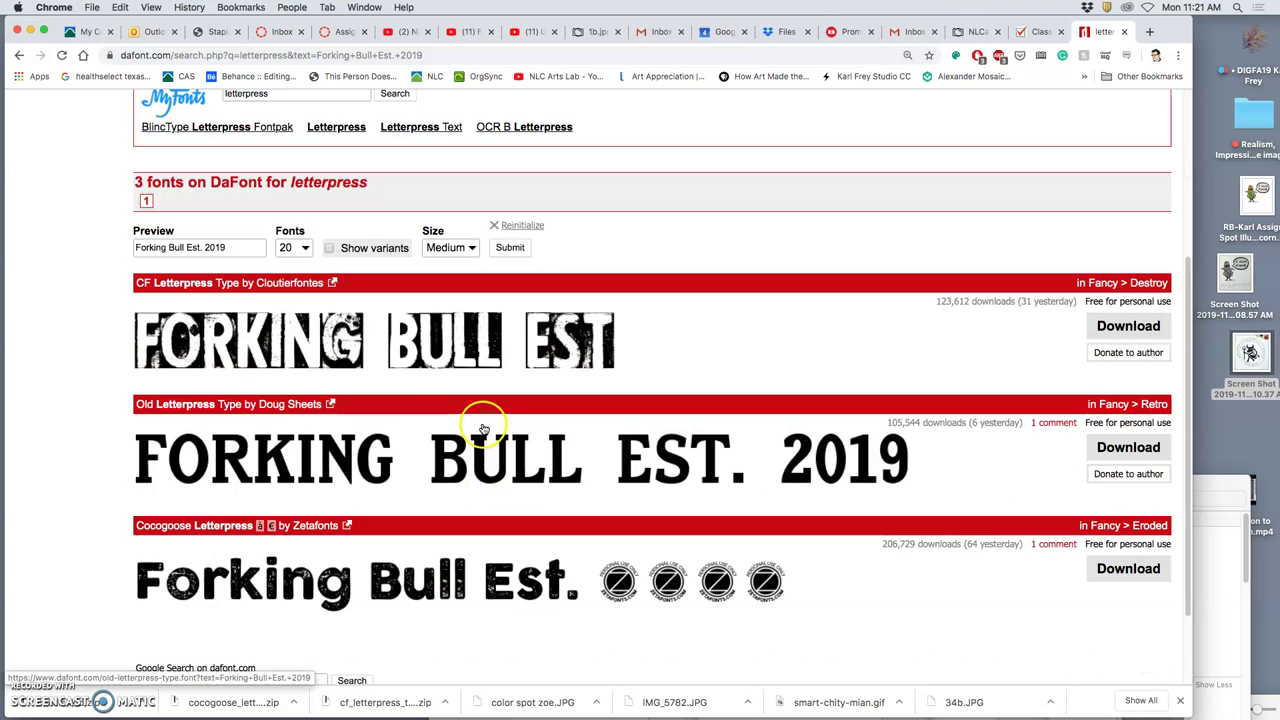
{"action": "left_click", "coordinate": [240, 247]}
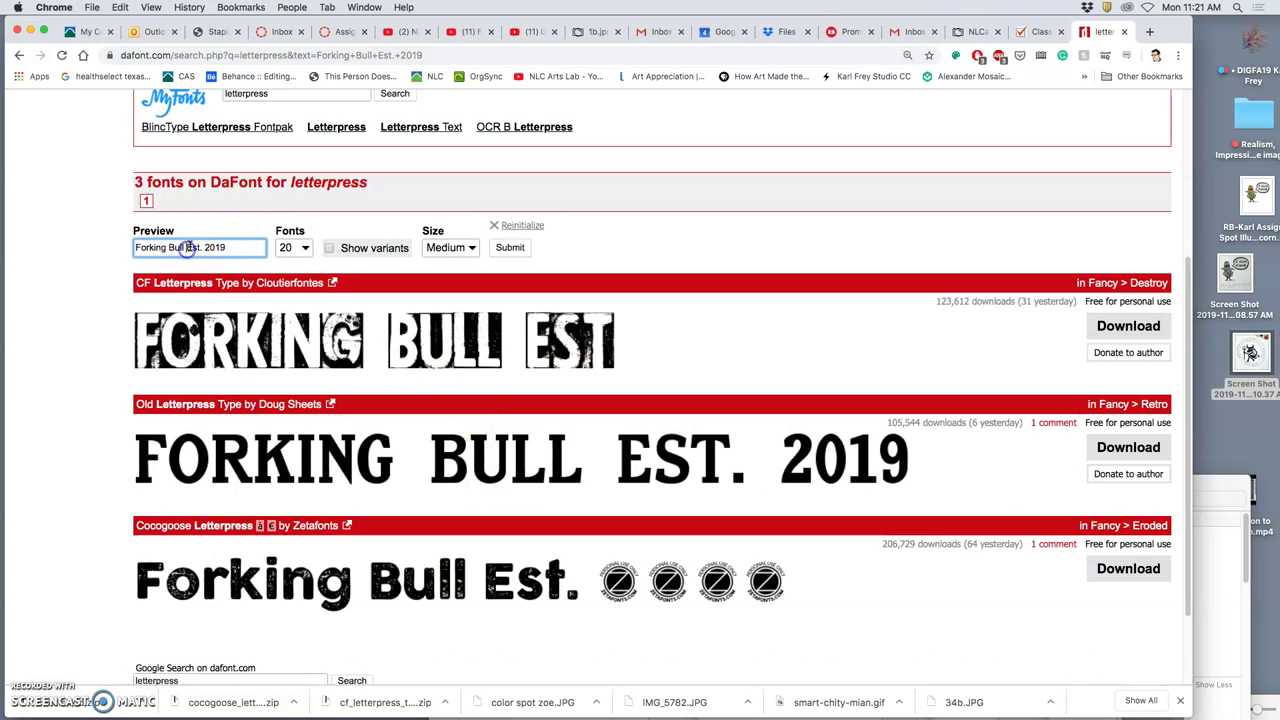
{"action": "left_click", "coordinate": [190, 247]}
{"action": "type", "text": "XXXX"}
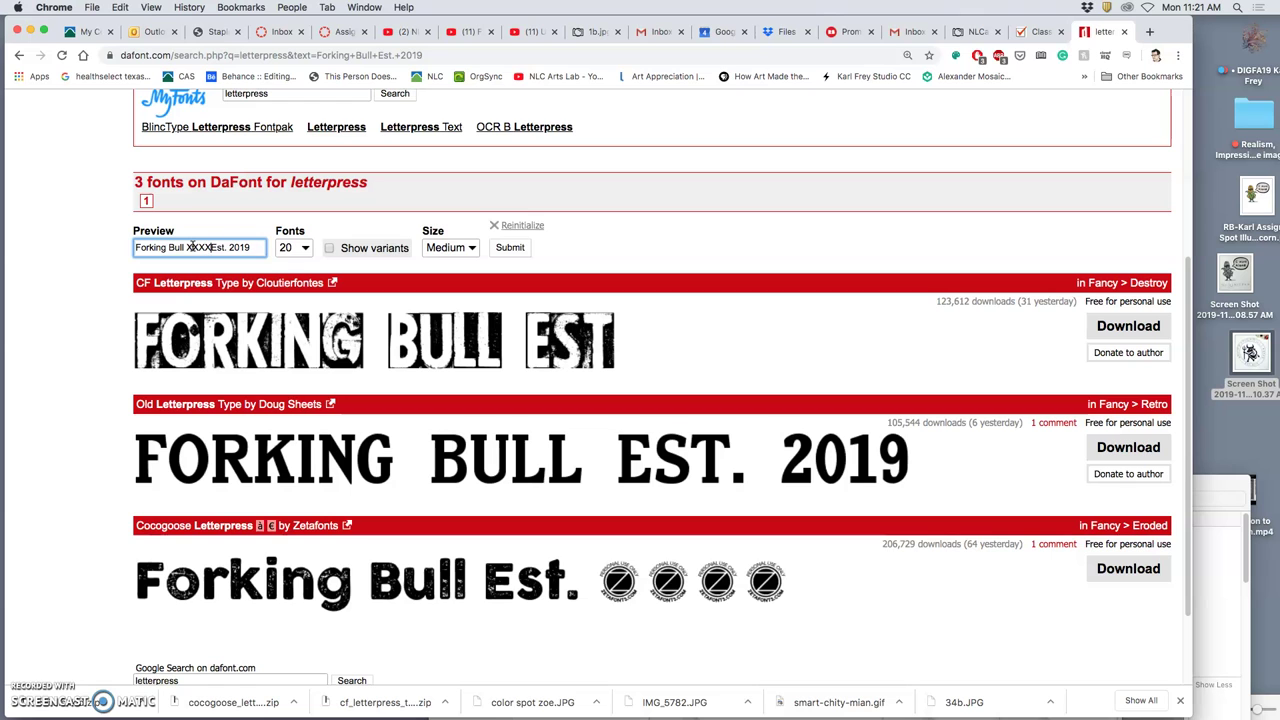
{"action": "left_click", "coordinate": [509, 247]}
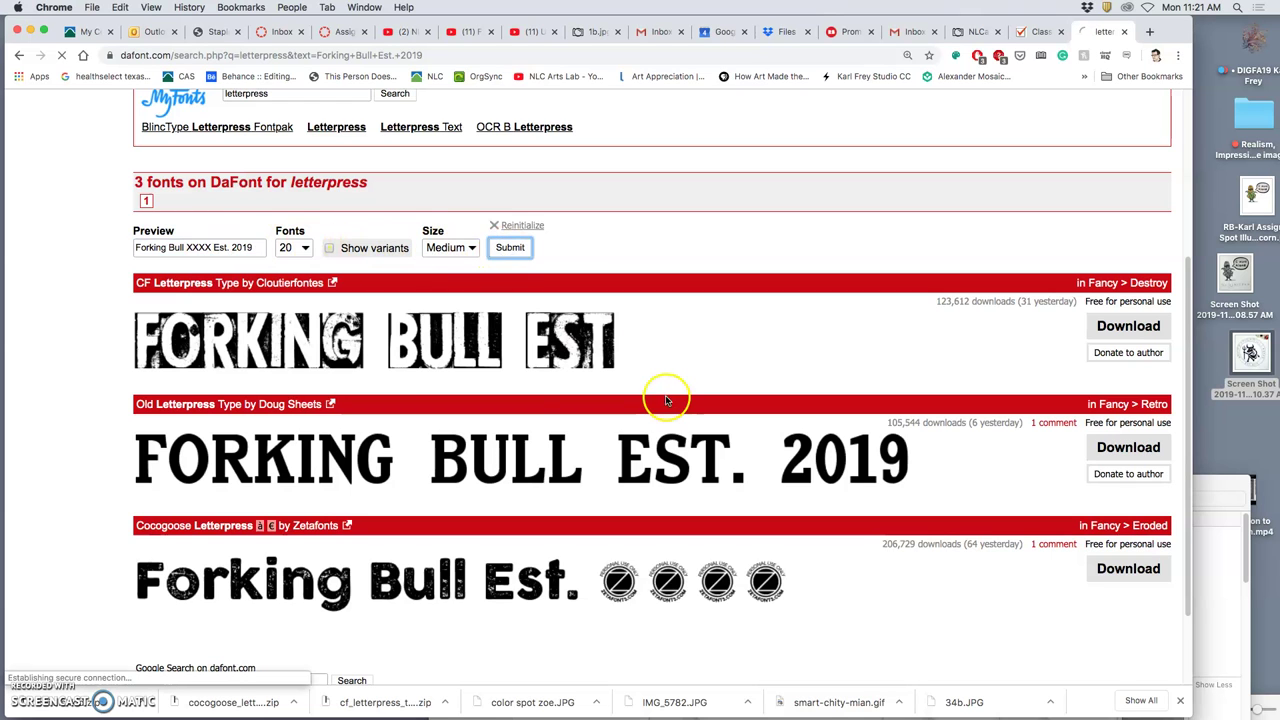
Step: Download the Old Letterpress font from the results
{"action": "scroll", "coordinate": [654, 393], "scroll_direction": "down", "scroll_amount": 3}
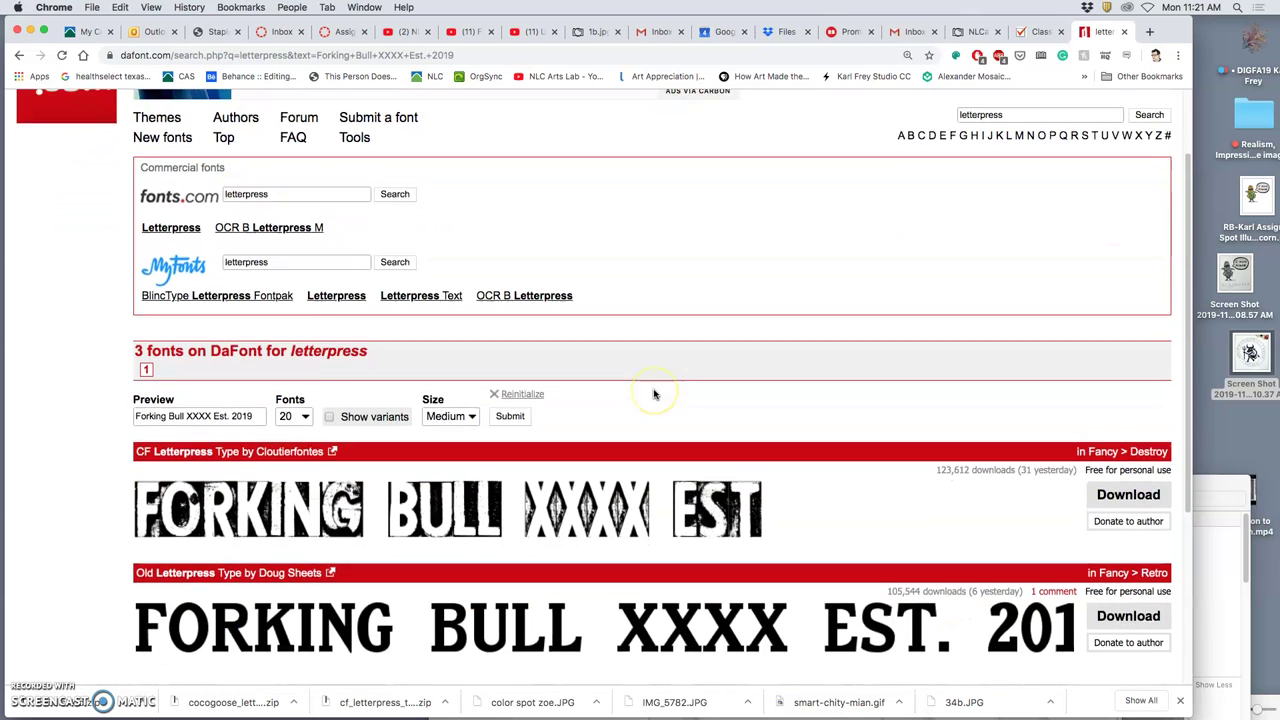
{"action": "scroll", "coordinate": [654, 393], "scroll_direction": "down", "scroll_amount": 2}
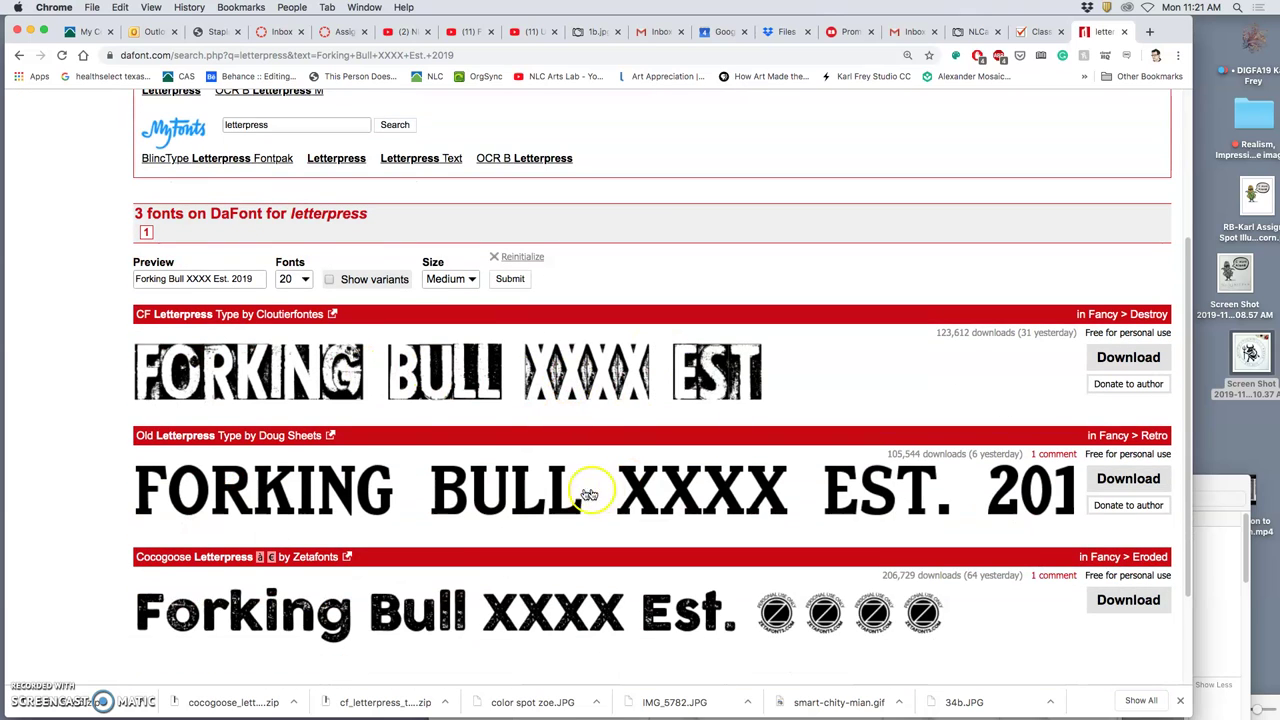
{"action": "left_click", "coordinate": [1130, 480]}
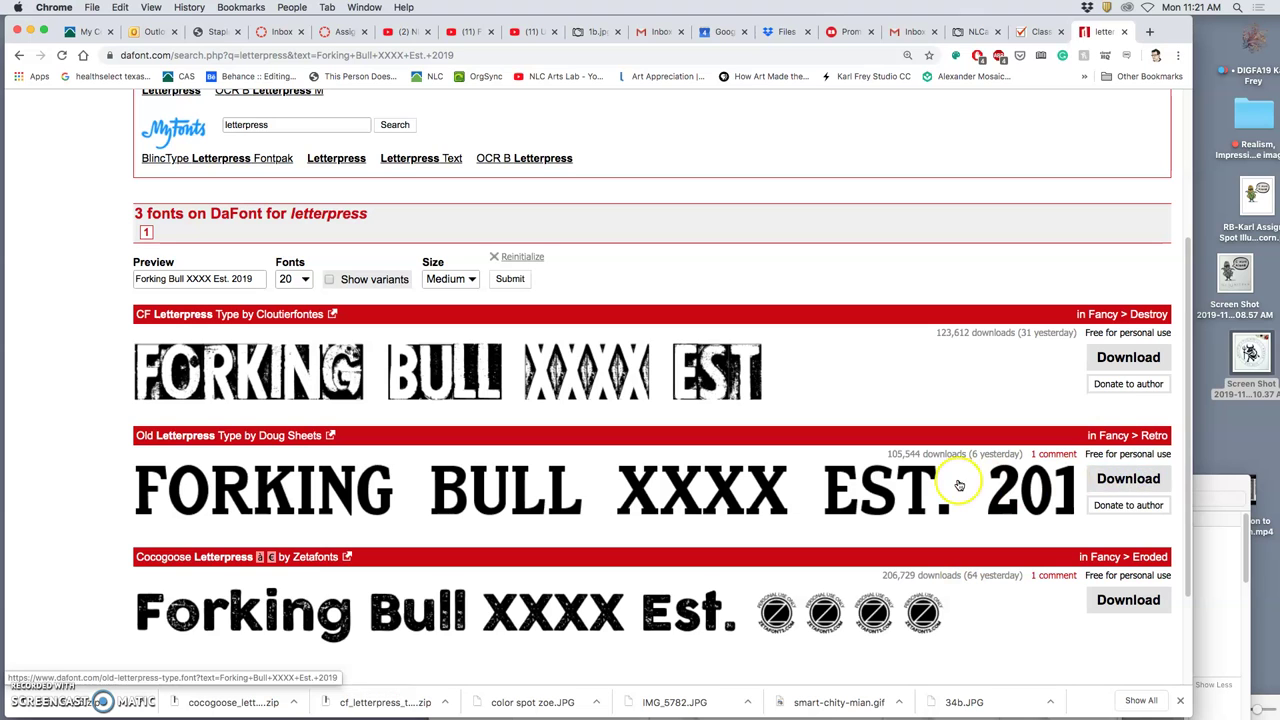
{"action": "scroll", "coordinate": [830, 480], "scroll_direction": "up", "scroll_amount": 5}
Step: Search DaFont for 'Modern' fonts instead of letterpress
{"action": "double_click", "coordinate": [1030, 211]}
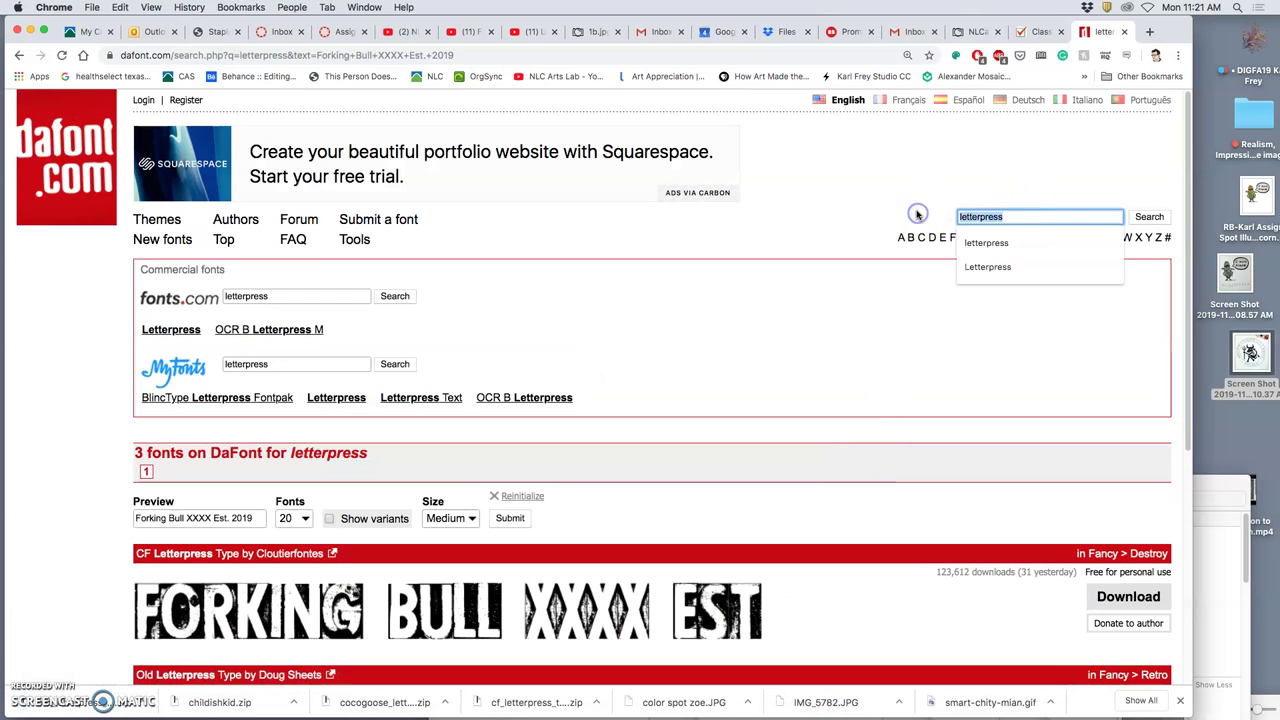
{"action": "type", "text": "Modern"}
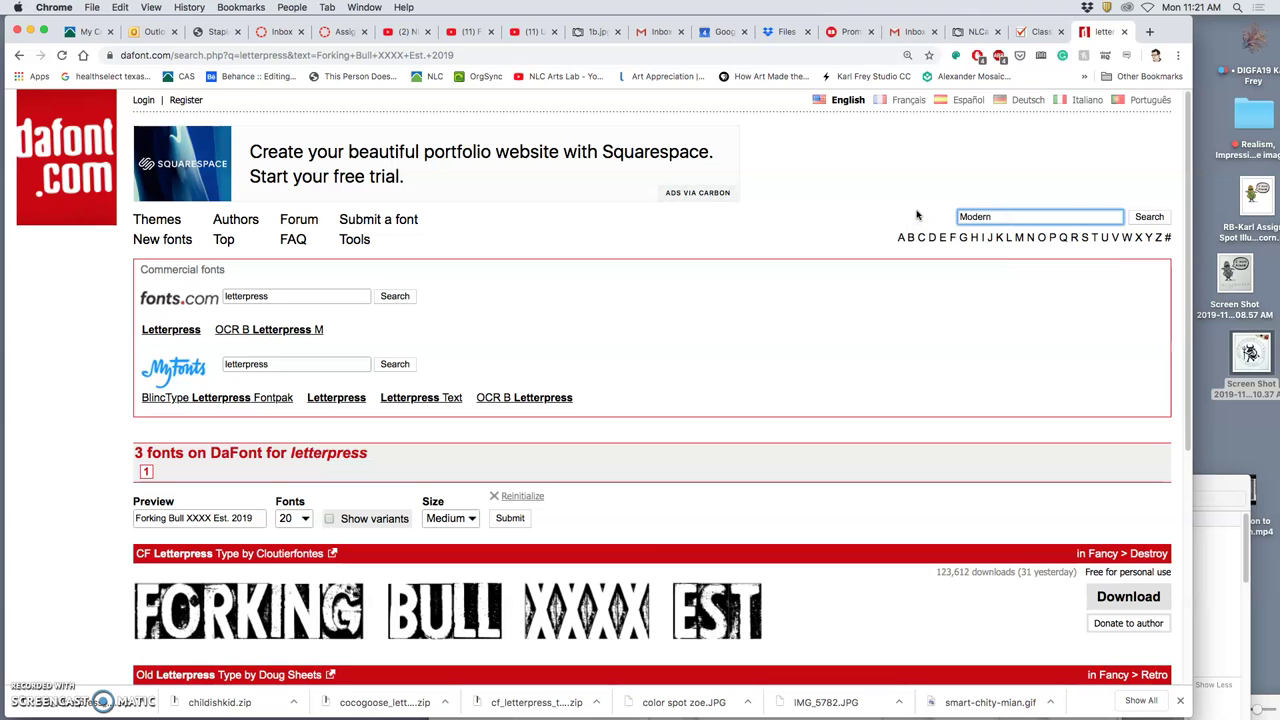
{"action": "left_click", "coordinate": [1137, 216]}
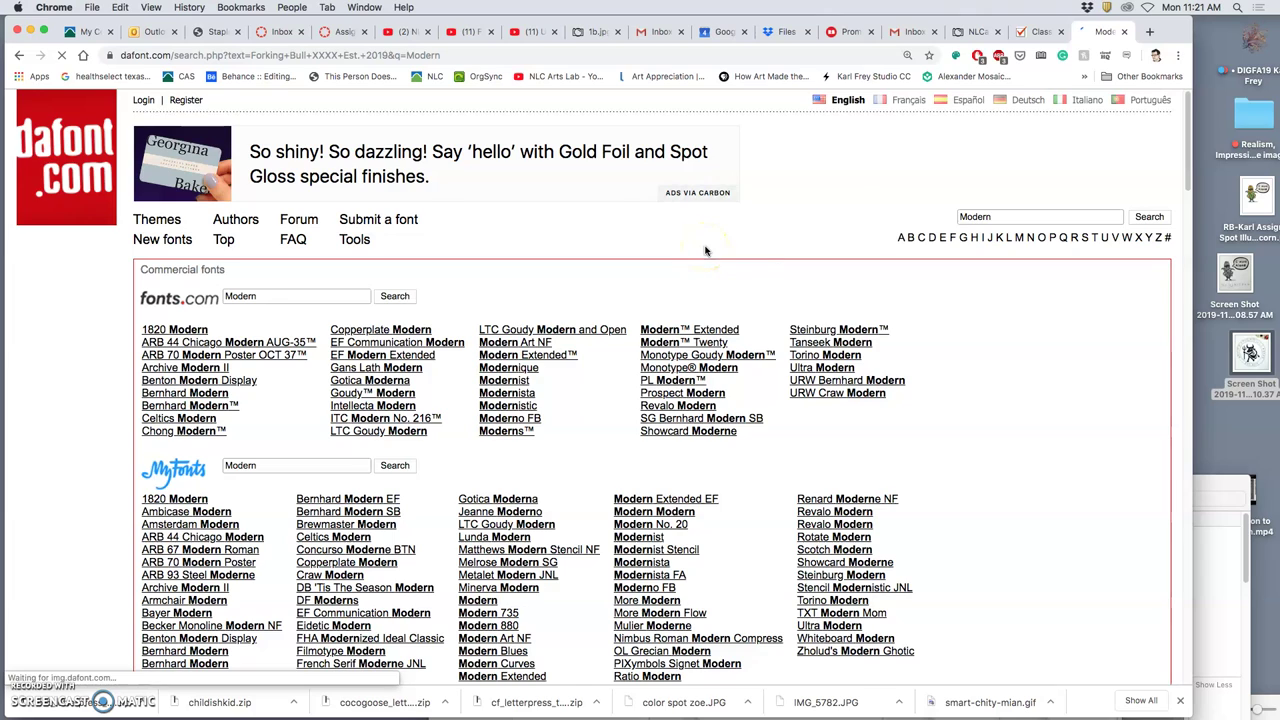
{"action": "scroll", "coordinate": [705, 251], "scroll_direction": "down", "scroll_amount": 10}
{"action": "left_click", "coordinate": [588, 252]}
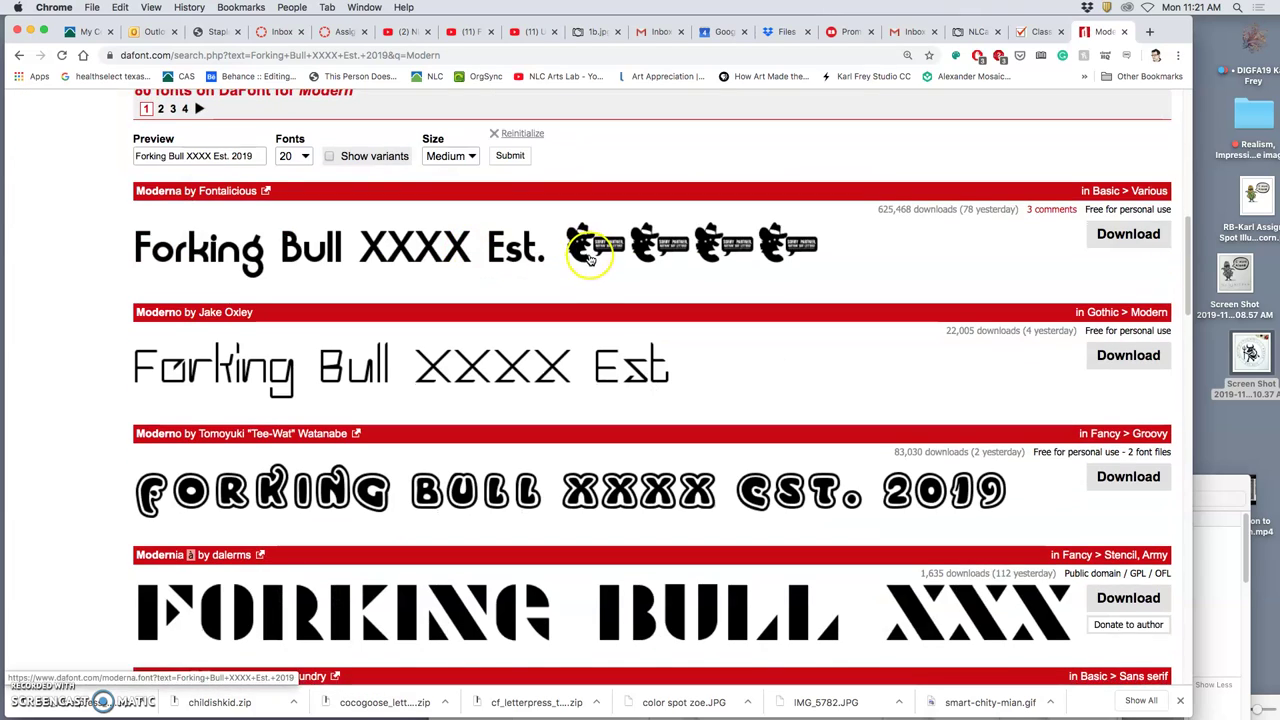
{"action": "scroll", "coordinate": [591, 258], "scroll_direction": "down", "scroll_amount": 8}
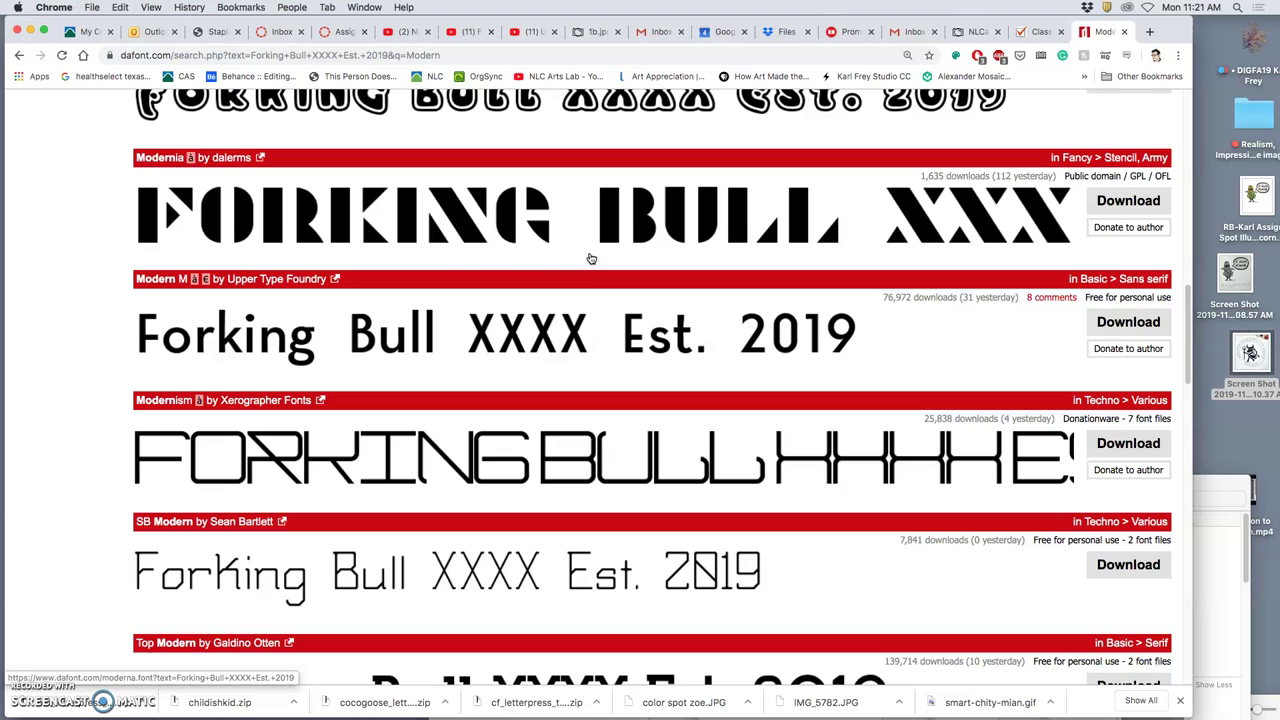
{"action": "left_click", "coordinate": [567, 256]}
Step: Browse the Modern results and download the Das Modern and Mix Modern fonts
{"action": "scroll", "coordinate": [570, 258], "scroll_direction": "down", "scroll_amount": 5}
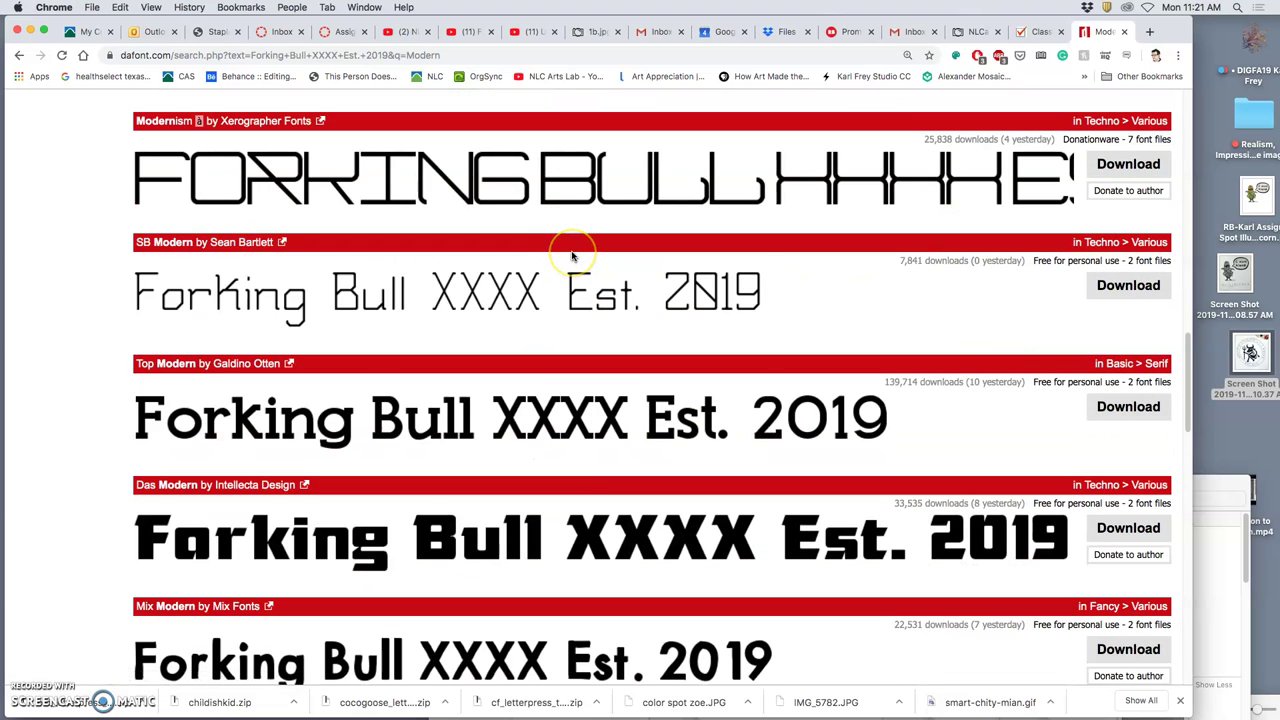
{"action": "scroll", "coordinate": [572, 256], "scroll_direction": "down", "scroll_amount": 4}
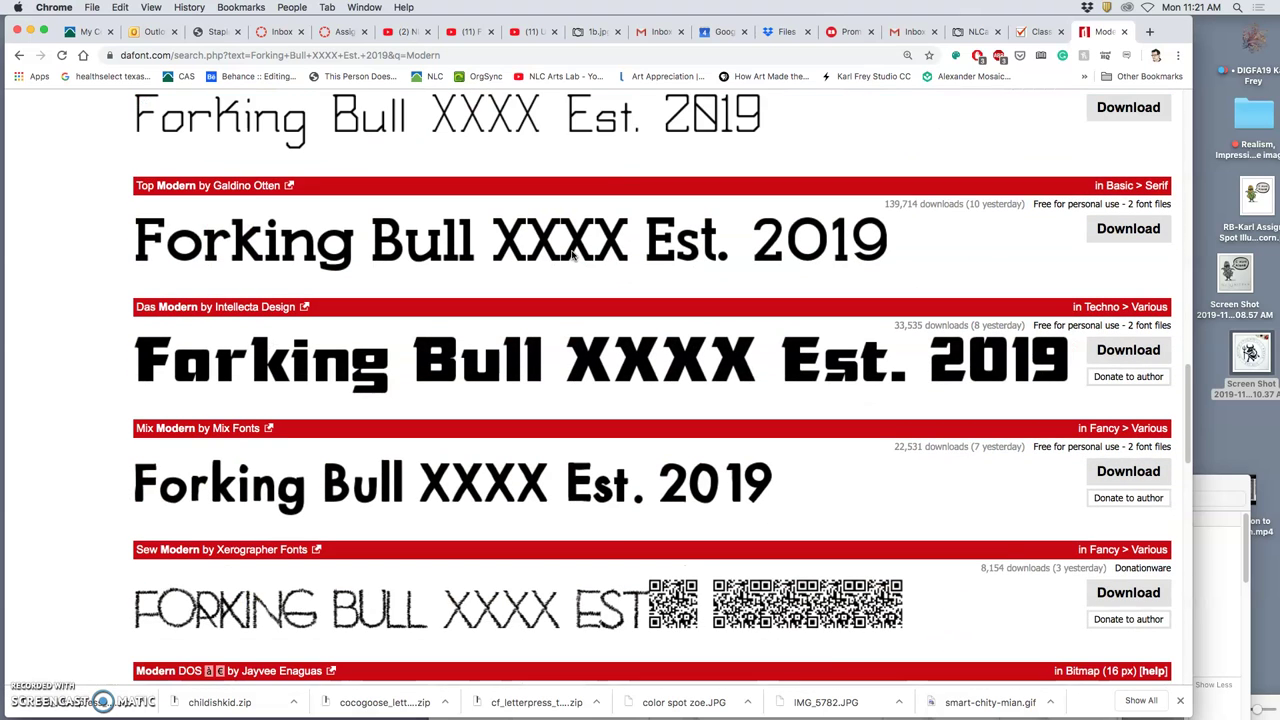
{"action": "scroll", "coordinate": [572, 256], "scroll_direction": "down", "scroll_amount": 1}
{"action": "scroll", "coordinate": [572, 256], "scroll_direction": "up", "scroll_amount": 6}
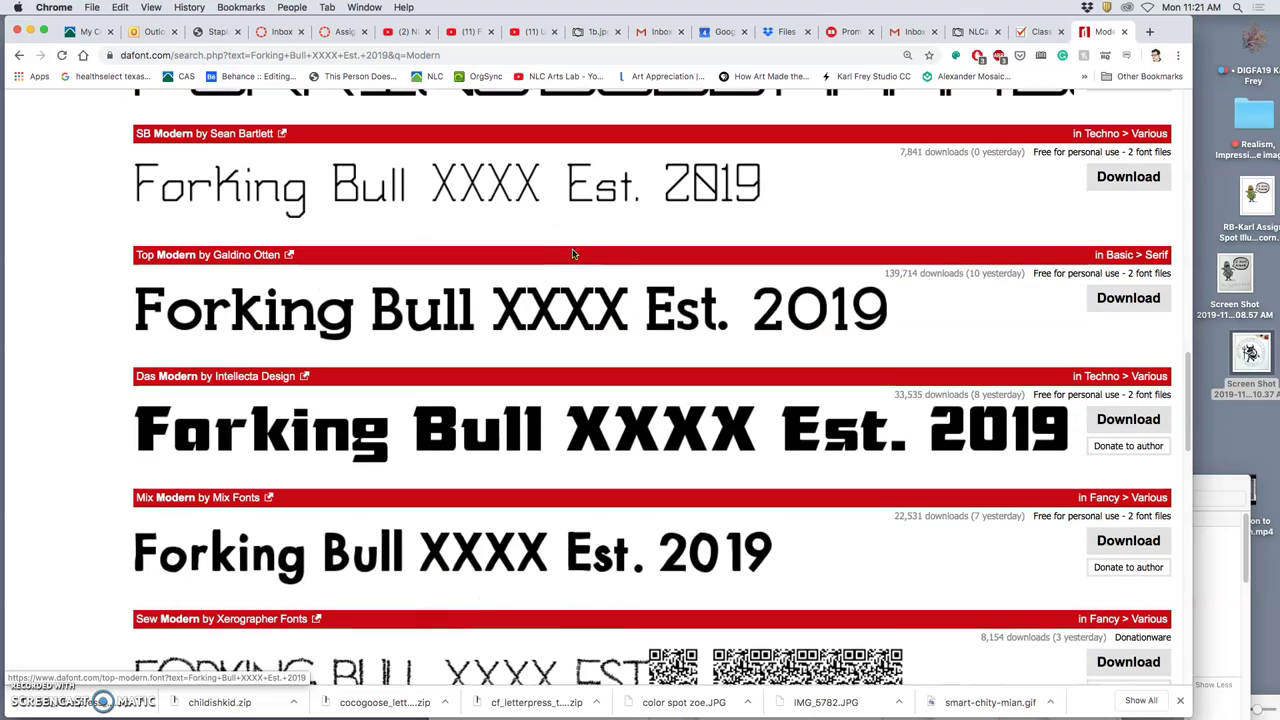
{"action": "scroll", "coordinate": [444, 298], "scroll_direction": "up", "scroll_amount": 2}
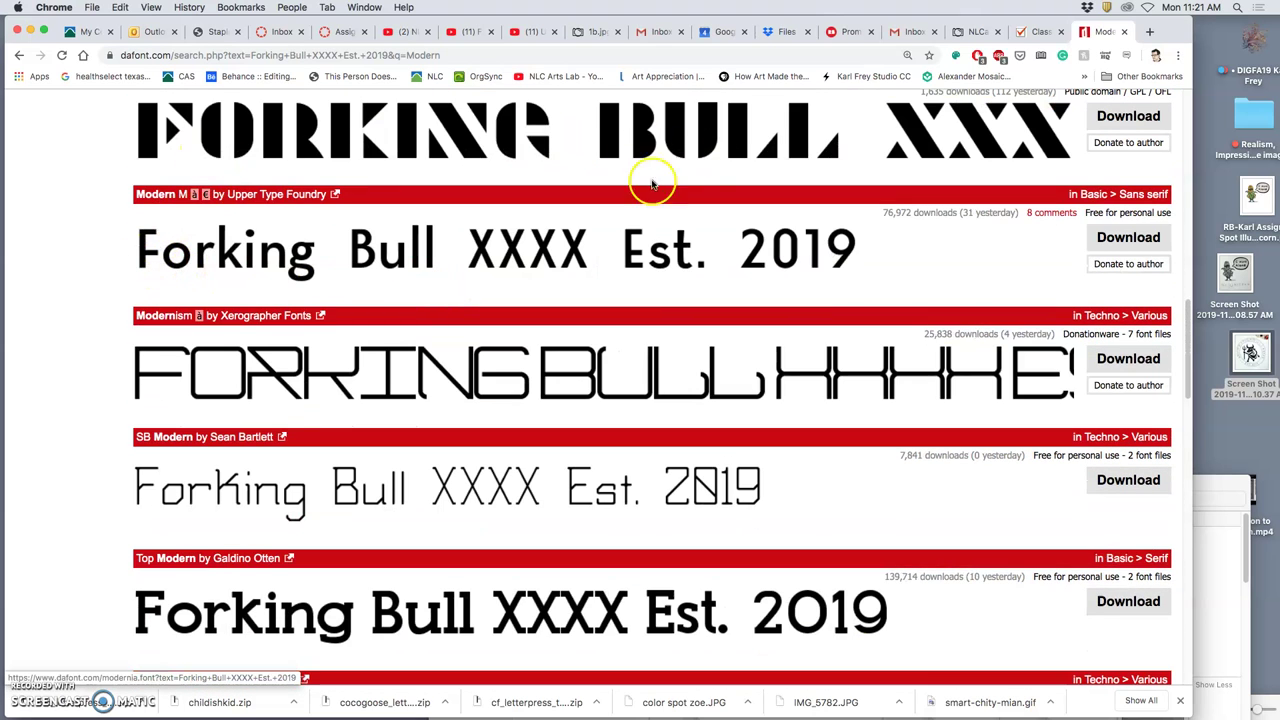
{"action": "scroll", "coordinate": [648, 185], "scroll_direction": "up", "scroll_amount": 5}
{"action": "scroll", "coordinate": [649, 187], "scroll_direction": "up", "scroll_amount": 1}
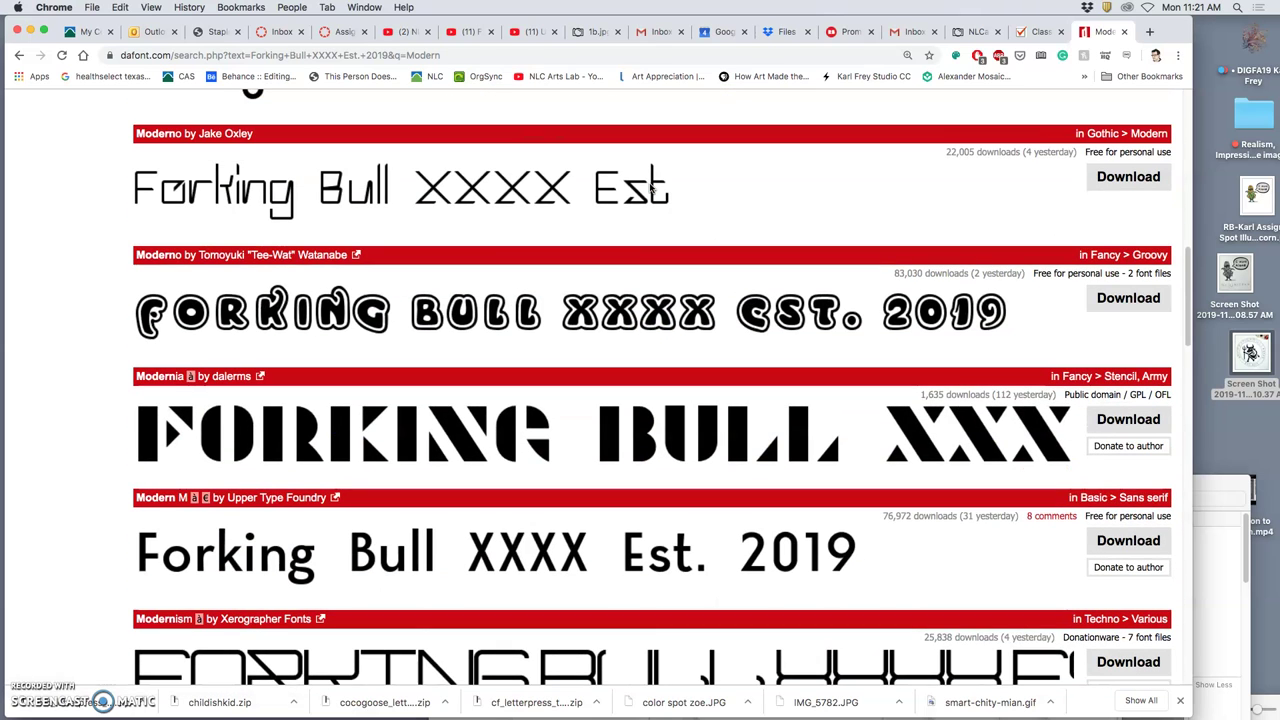
{"action": "left_click", "coordinate": [724, 314]}
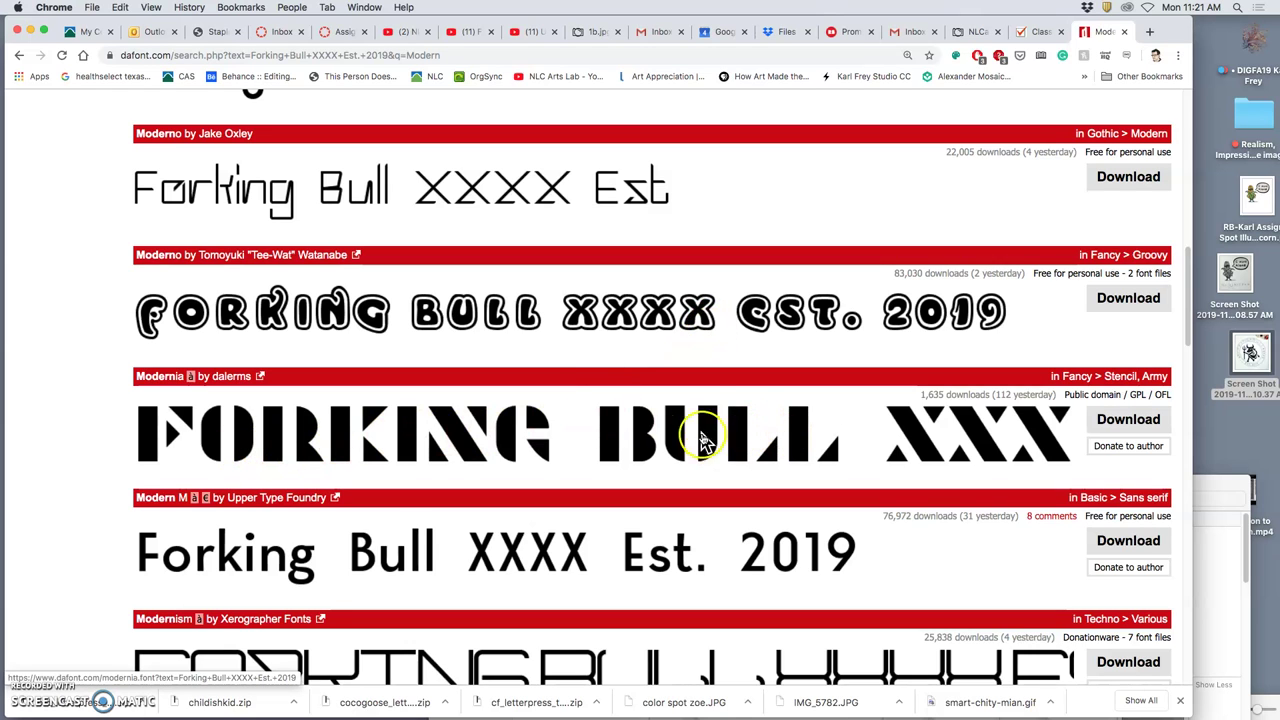
{"action": "scroll", "coordinate": [604, 452], "scroll_direction": "up", "scroll_amount": 3}
{"action": "scroll", "coordinate": [604, 452], "scroll_direction": "down", "scroll_amount": 5}
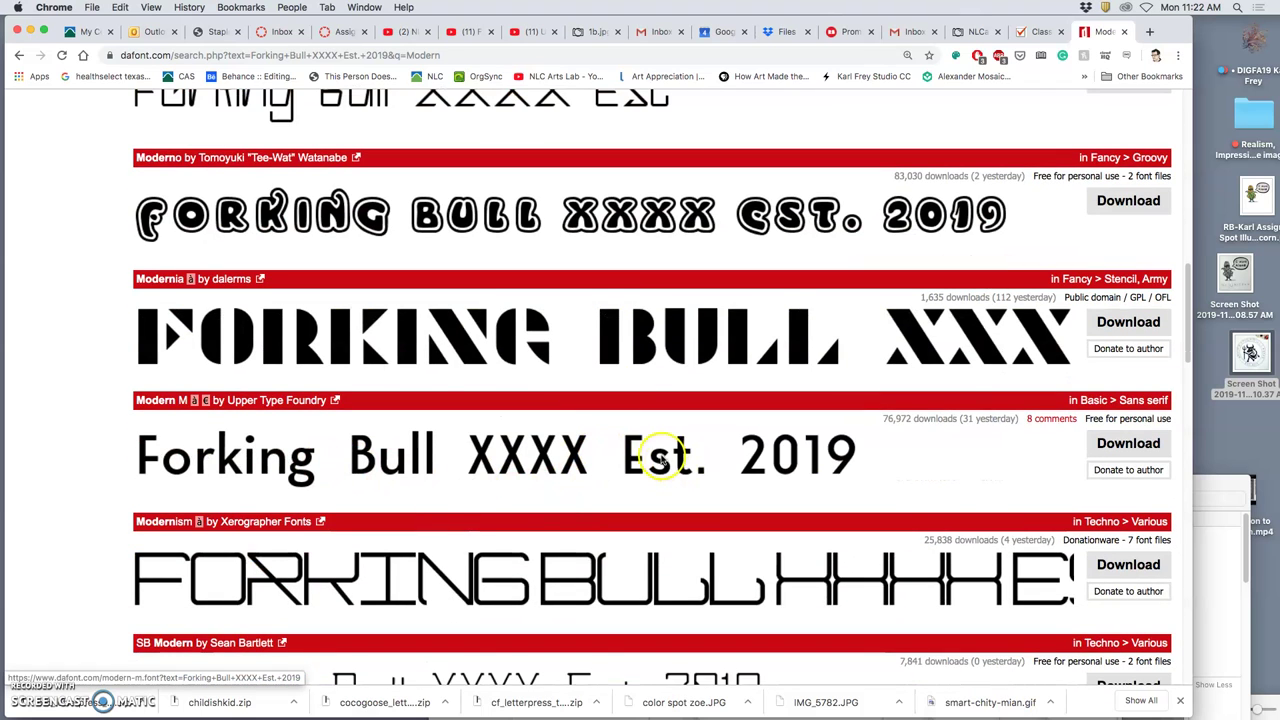
{"action": "scroll", "coordinate": [660, 455], "scroll_direction": "down", "scroll_amount": 2}
{"action": "scroll", "coordinate": [660, 457], "scroll_direction": "down", "scroll_amount": 6}
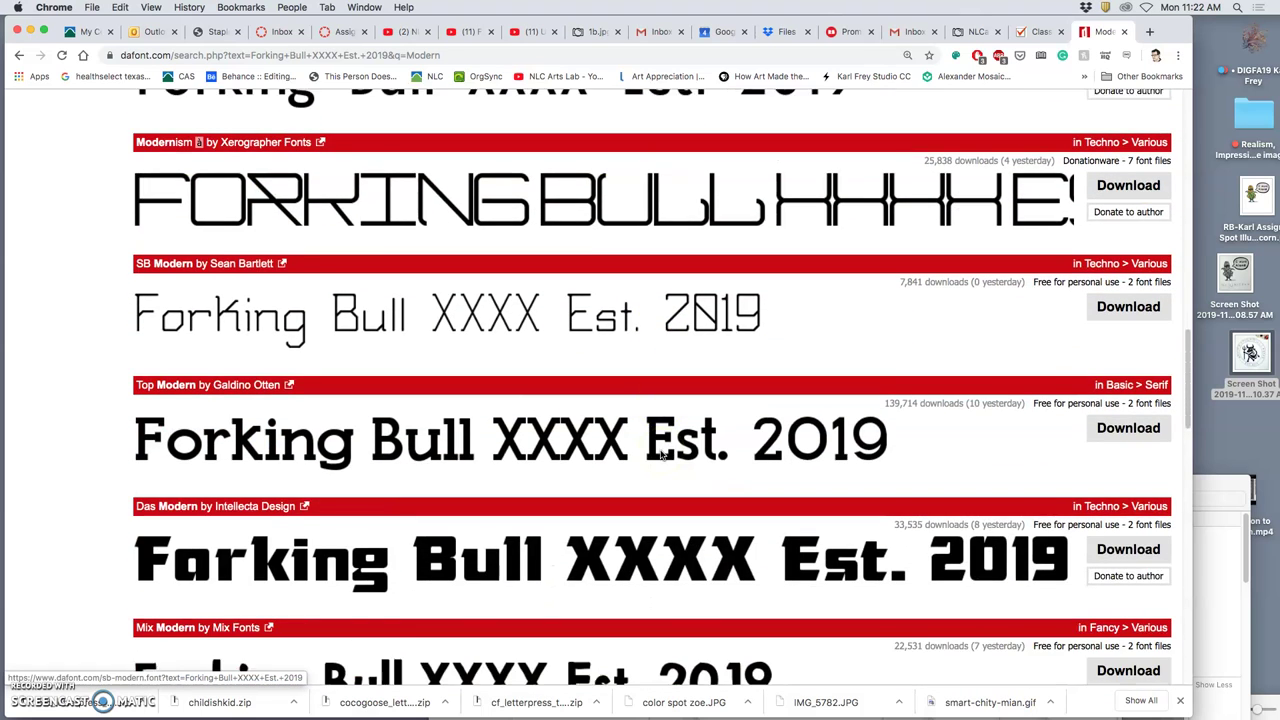
{"action": "scroll", "coordinate": [660, 455], "scroll_direction": "down", "scroll_amount": 2}
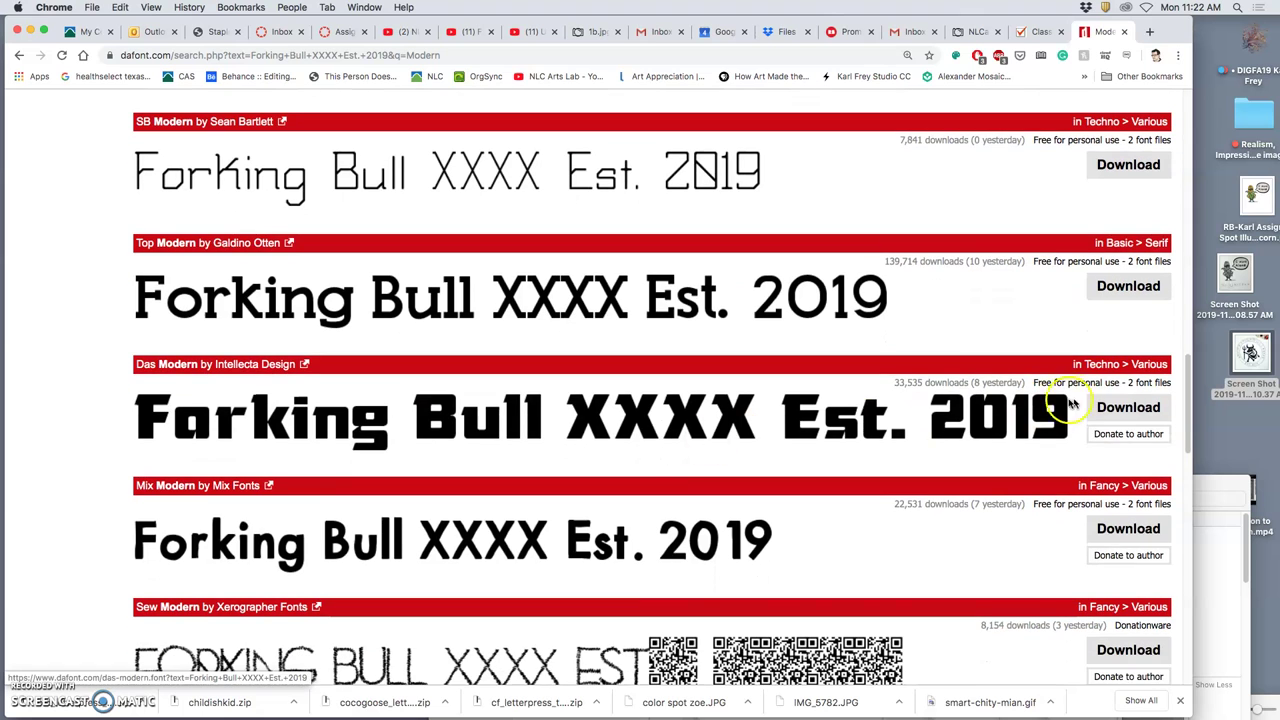
{"action": "left_click", "coordinate": [1108, 410]}
{"action": "scroll", "coordinate": [708, 420], "scroll_direction": "down", "scroll_amount": 1}
{"action": "scroll", "coordinate": [712, 414], "scroll_direction": "down", "scroll_amount": 2}
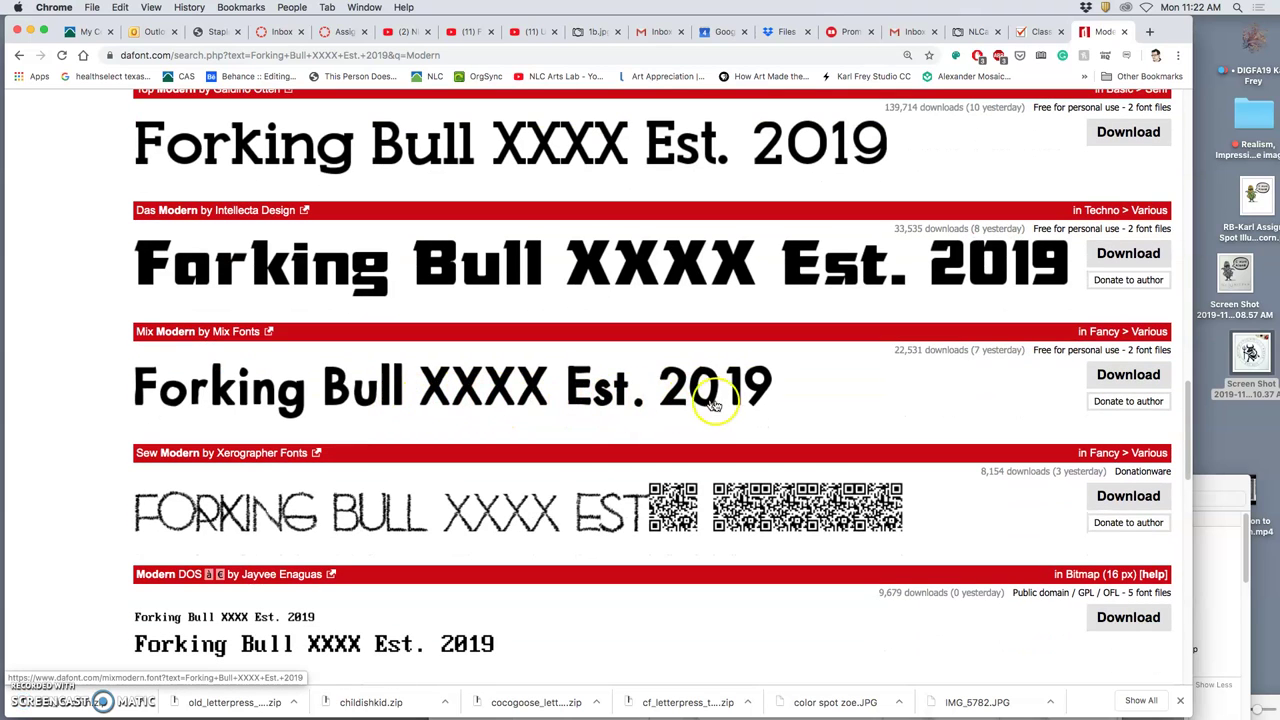
{"action": "left_click", "coordinate": [1113, 378]}
Step: Go to the second page of Modern results and download Ruler Modern
{"action": "scroll", "coordinate": [668, 402], "scroll_direction": "down", "scroll_amount": 5}
{"action": "scroll", "coordinate": [670, 404], "scroll_direction": "down", "scroll_amount": 3}
{"action": "scroll", "coordinate": [670, 404], "scroll_direction": "down", "scroll_amount": 2}
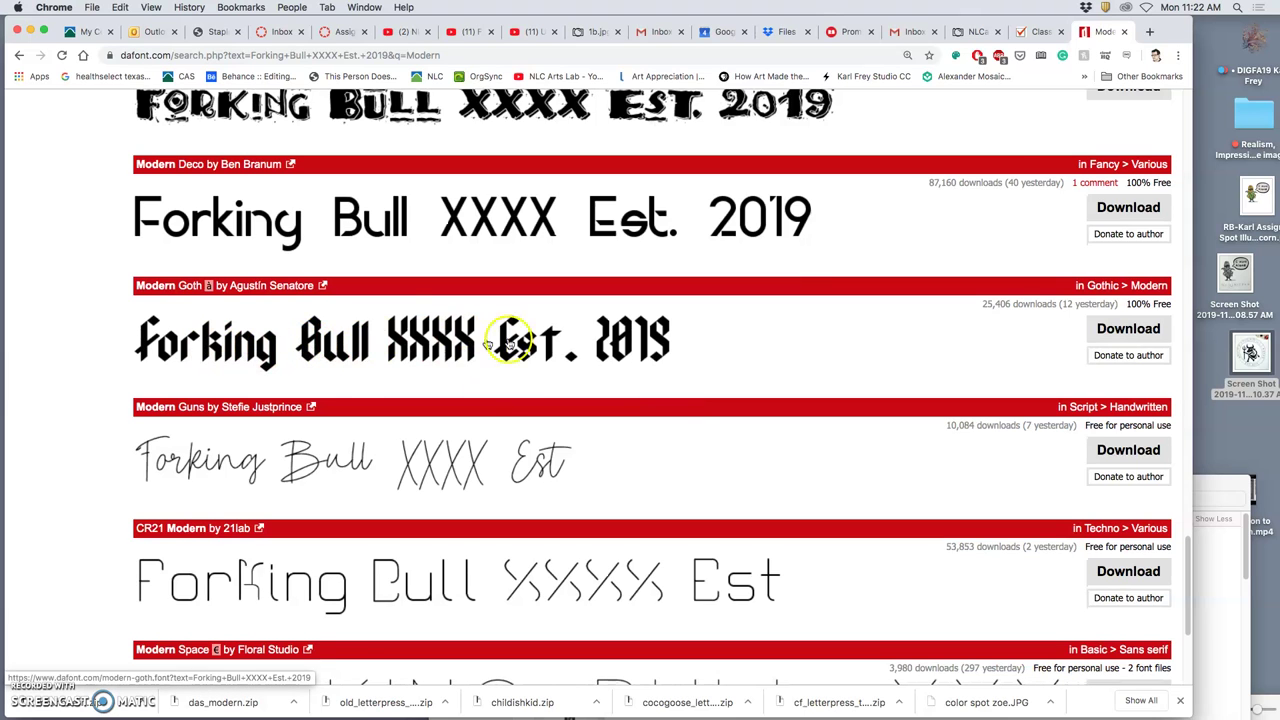
{"action": "scroll", "coordinate": [505, 350], "scroll_direction": "down", "scroll_amount": 3}
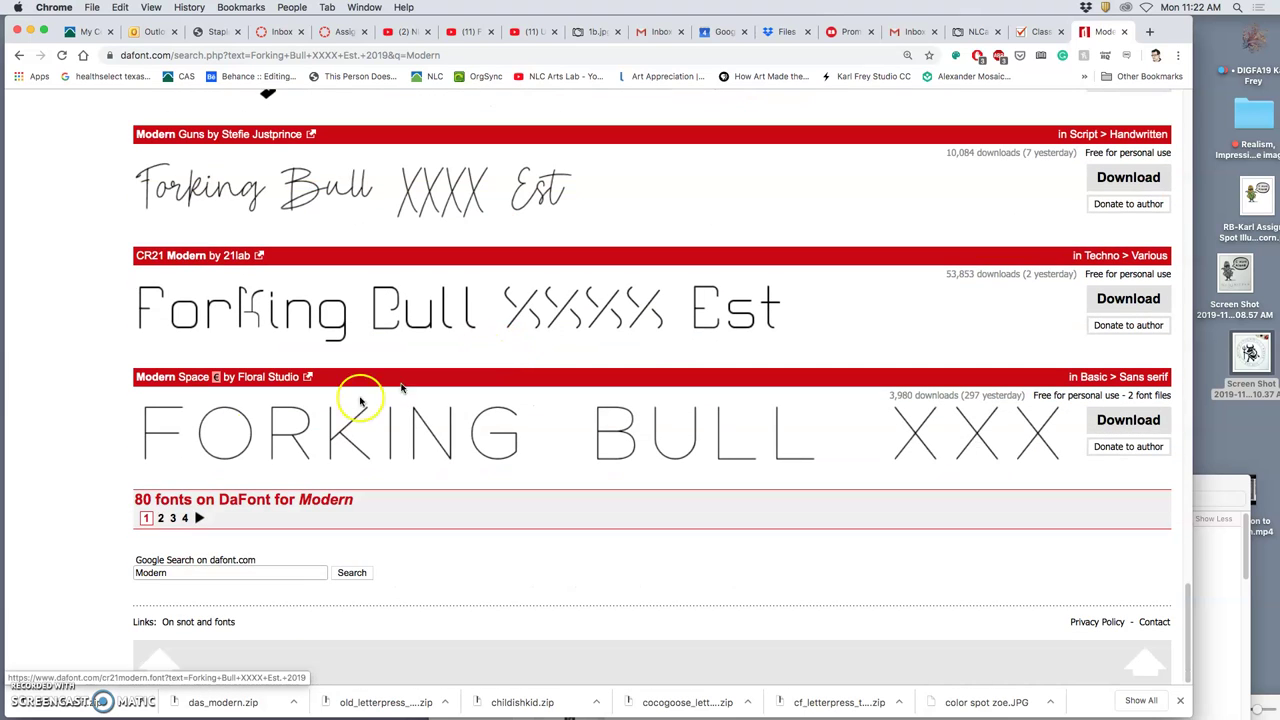
{"action": "left_click", "coordinate": [160, 517]}
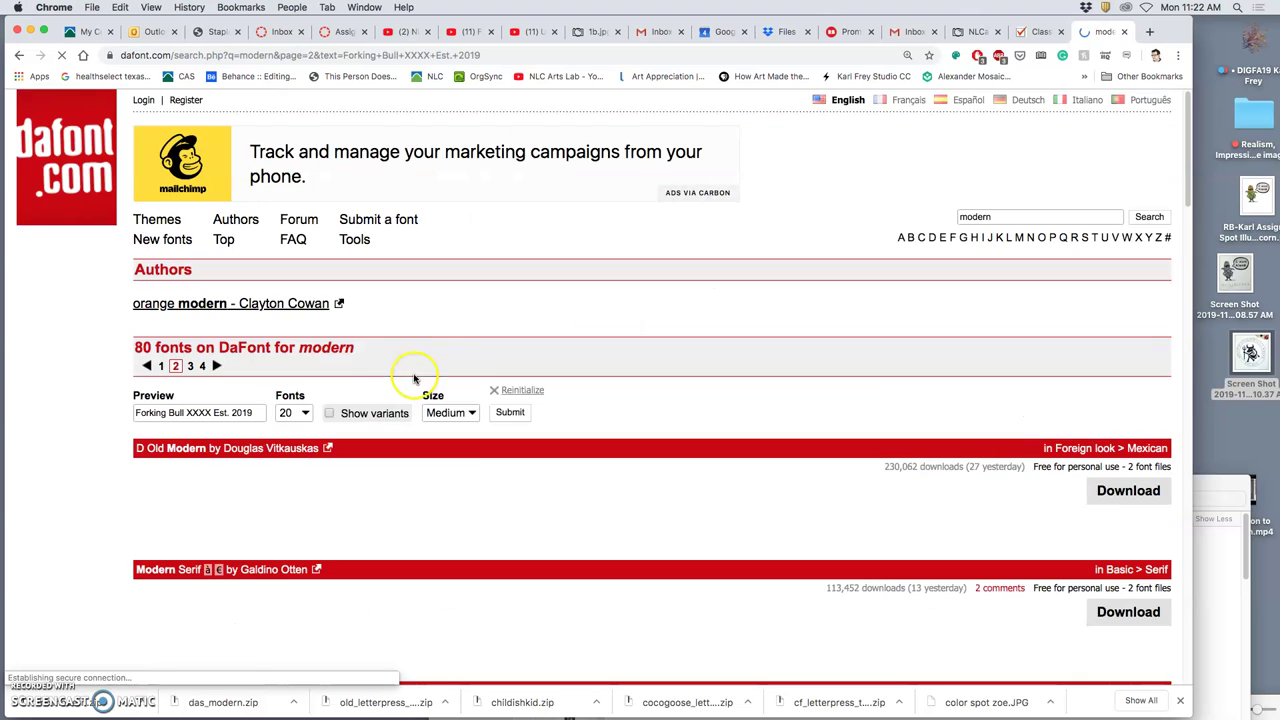
{"action": "scroll", "coordinate": [460, 368], "scroll_direction": "down", "scroll_amount": 4}
{"action": "scroll", "coordinate": [463, 371], "scroll_direction": "down", "scroll_amount": 3}
{"action": "left_click", "coordinate": [487, 368]}
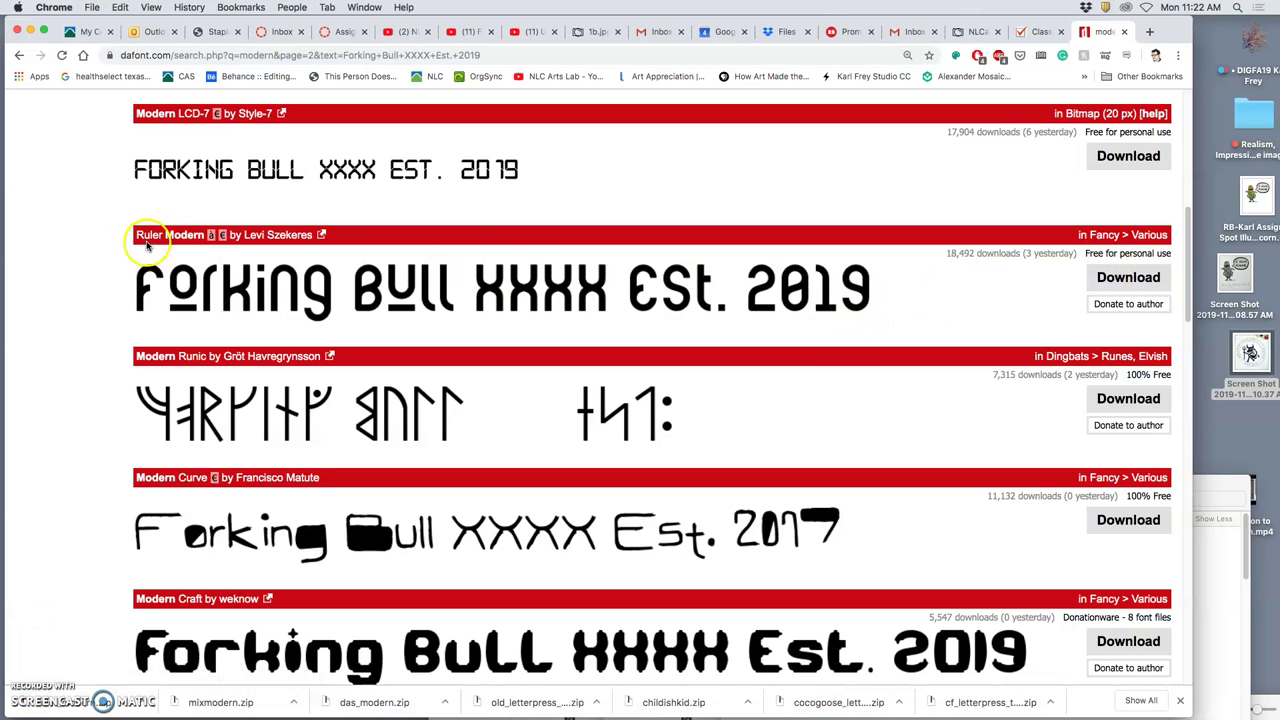
Step: Unpack ruler_modern.zip from Downloads and move Ruler Modern.ttf to the desktop
{"action": "mouse_move", "coordinate": [1000, 704]}
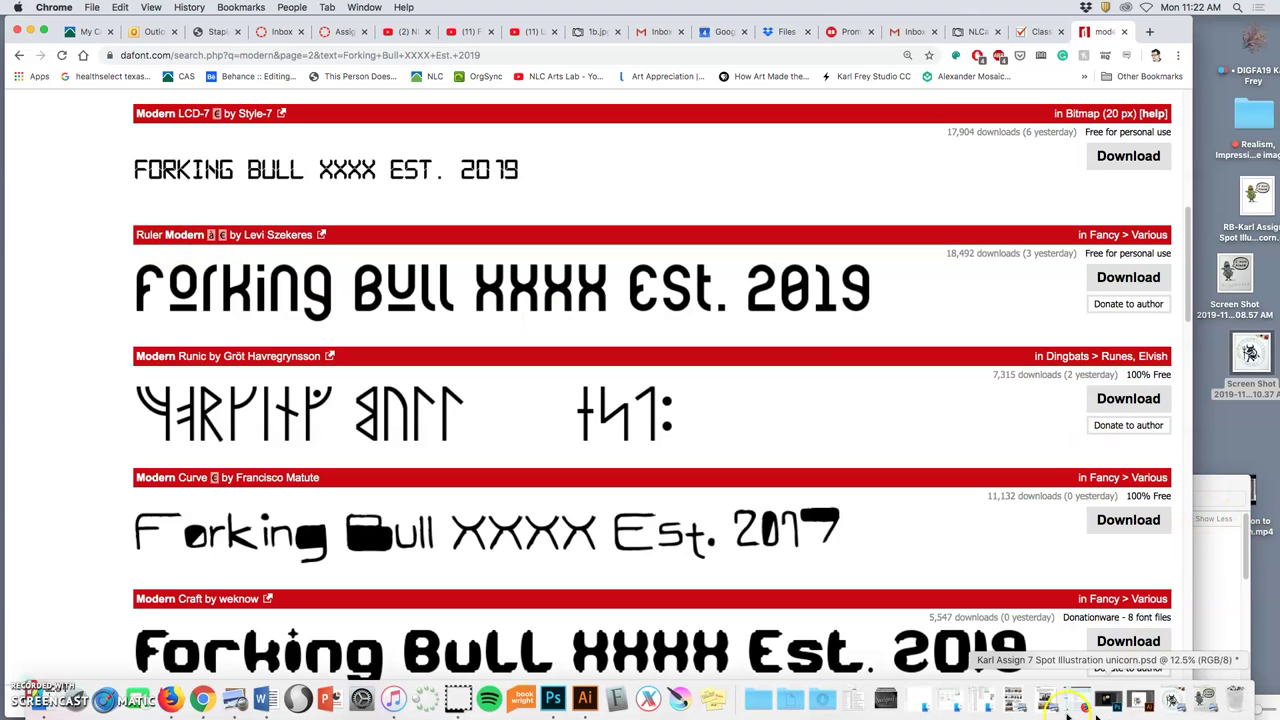
{"action": "left_click", "coordinate": [824, 702]}
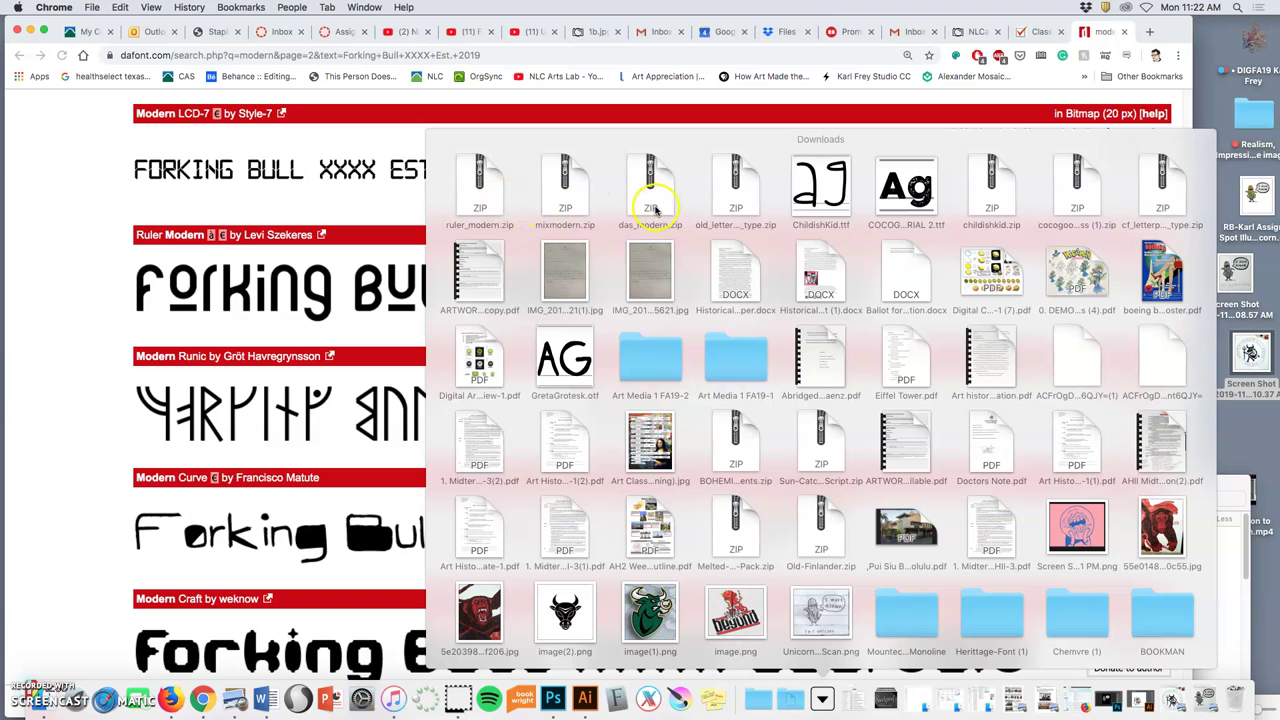
{"action": "left_click", "coordinate": [473, 188]}
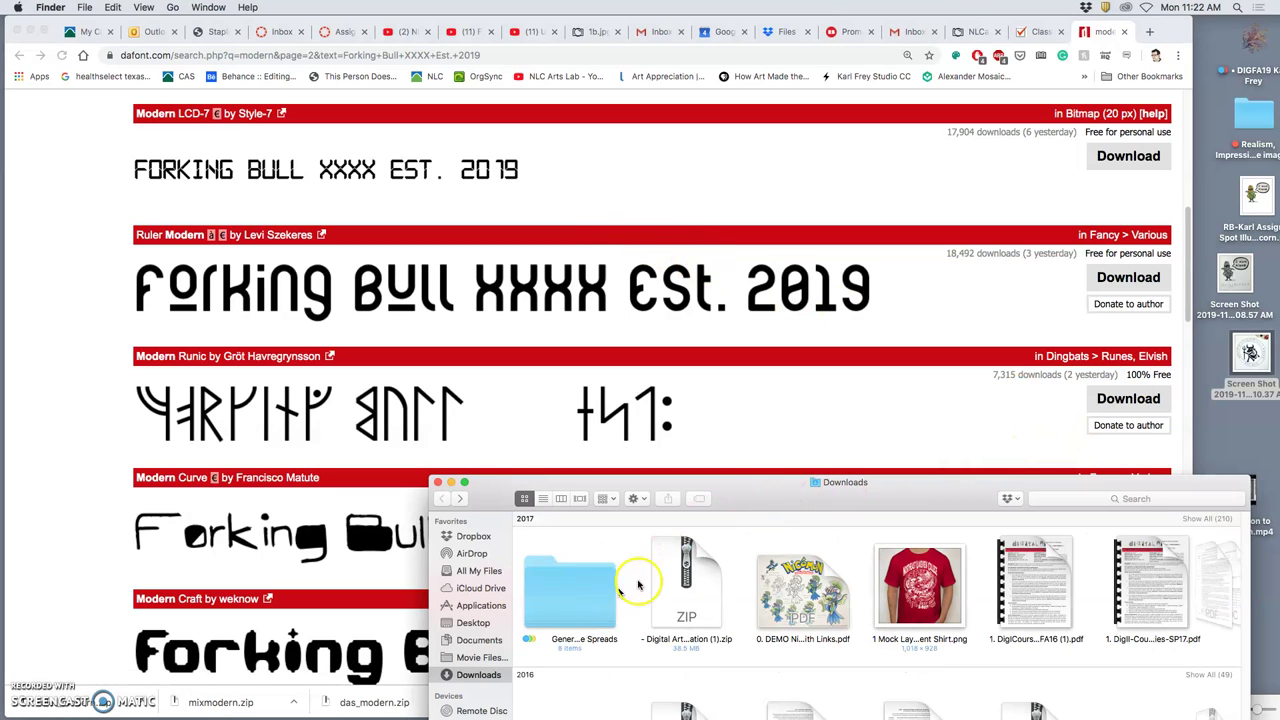
{"action": "left_click_drag", "start_coordinate": [751, 493], "coordinate": [700, 165]}
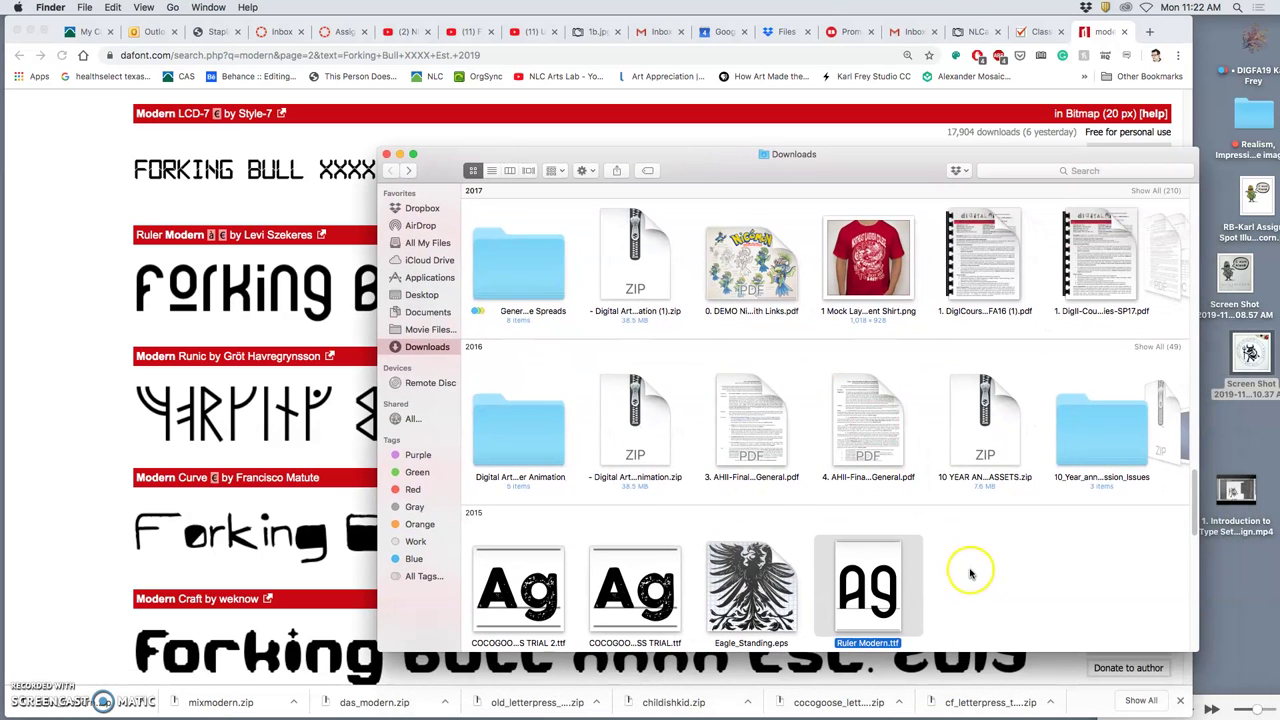
{"action": "scroll", "coordinate": [874, 603], "scroll_direction": "down", "scroll_amount": 1}
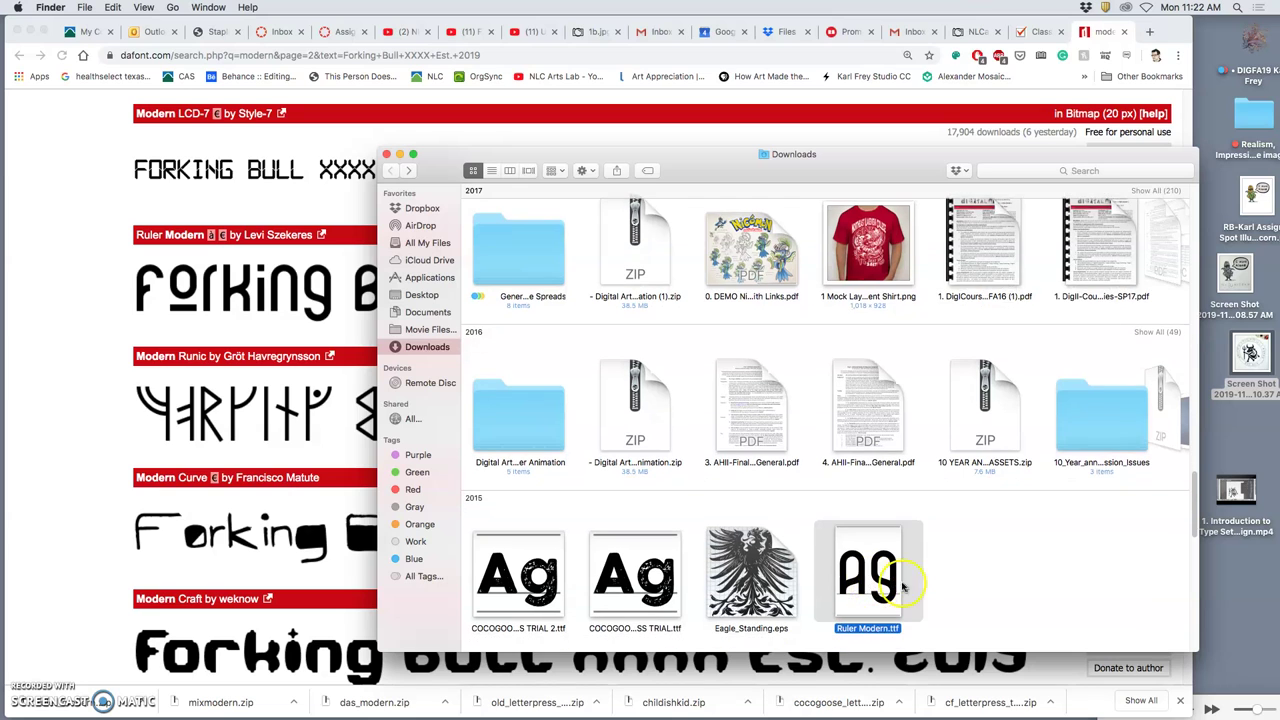
{"action": "scroll", "coordinate": [880, 592], "scroll_direction": "down", "scroll_amount": 3}
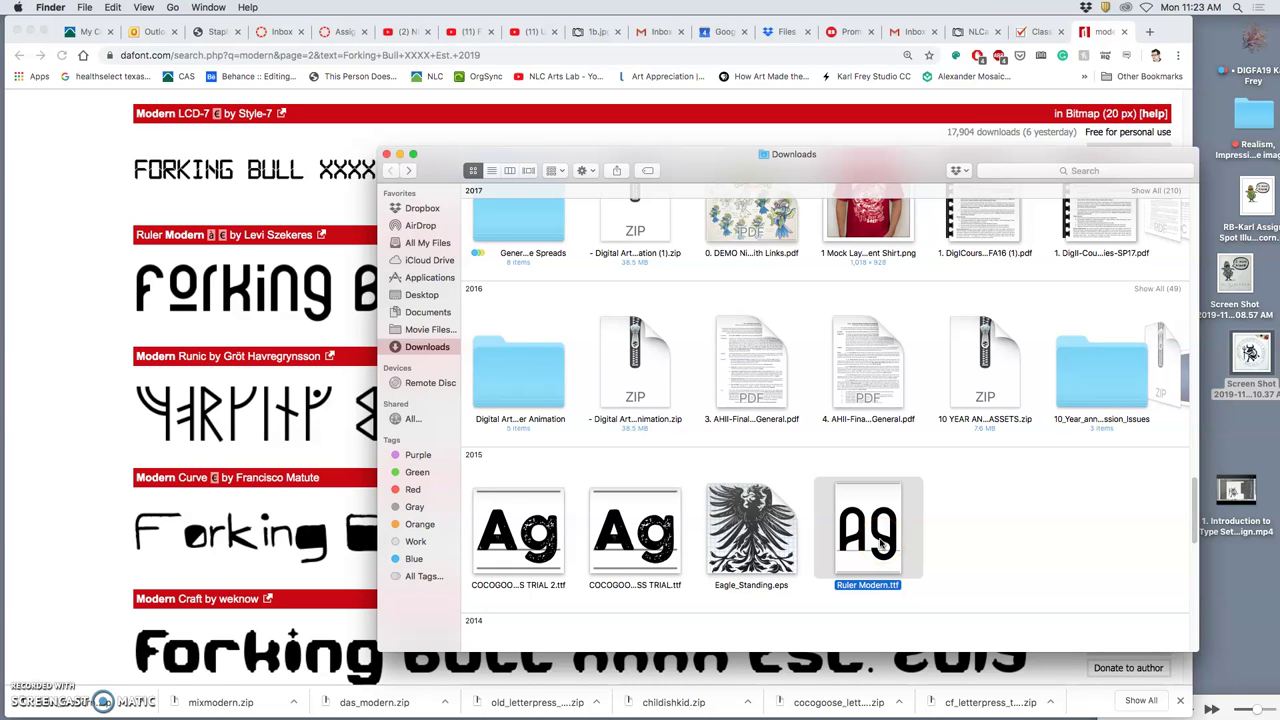
{"action": "left_click_drag", "start_coordinate": [881, 541], "coordinate": [1253, 597]}
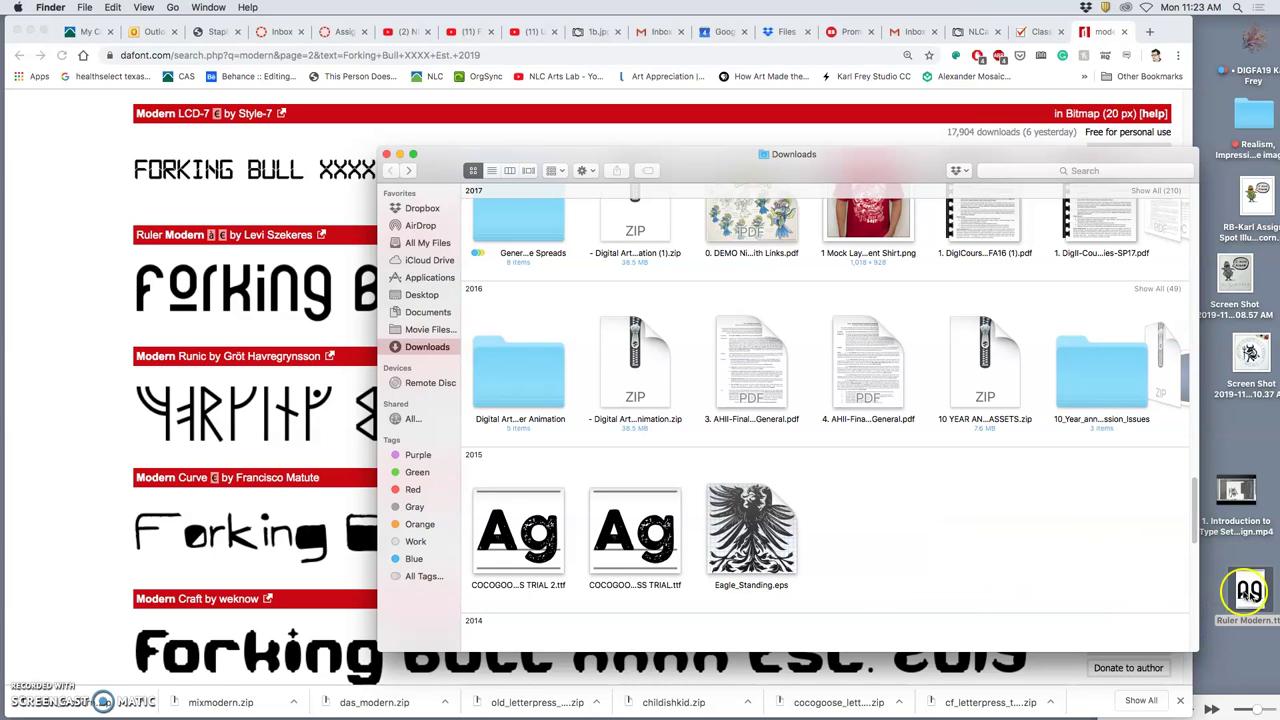
Step: Move the trial font file and the unpacked ChildishKid.ttf to the desktop
{"action": "left_click_drag", "start_coordinate": [641, 540], "coordinate": [1237, 664]}
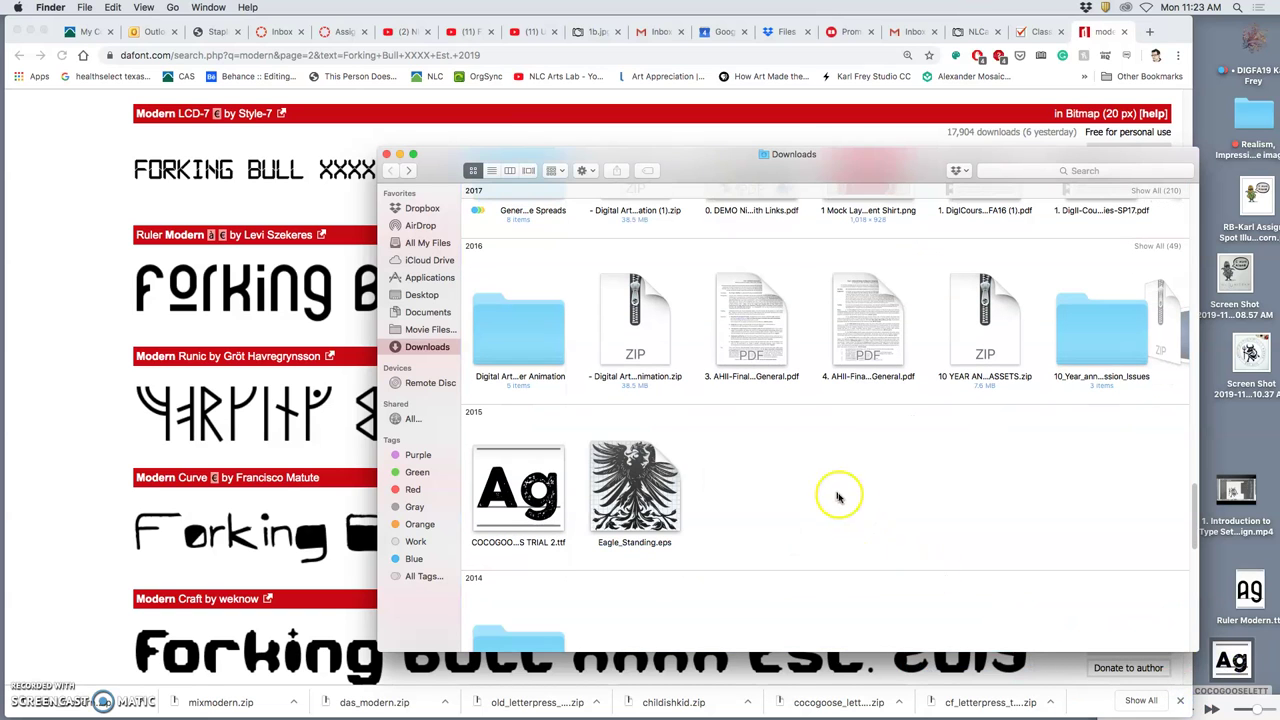
{"action": "scroll", "coordinate": [838, 497], "scroll_direction": "up", "scroll_amount": 10}
{"action": "scroll", "coordinate": [838, 497], "scroll_direction": "up", "scroll_amount": 10}
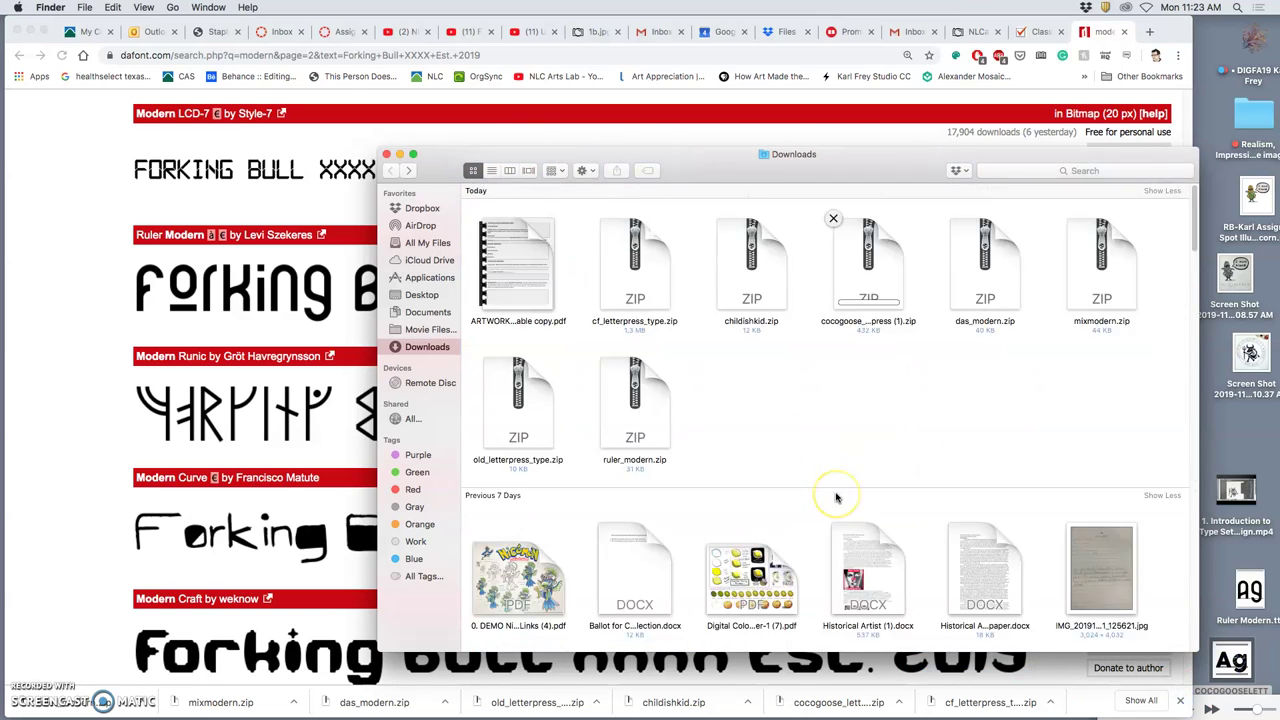
{"action": "double_click", "coordinate": [751, 291]}
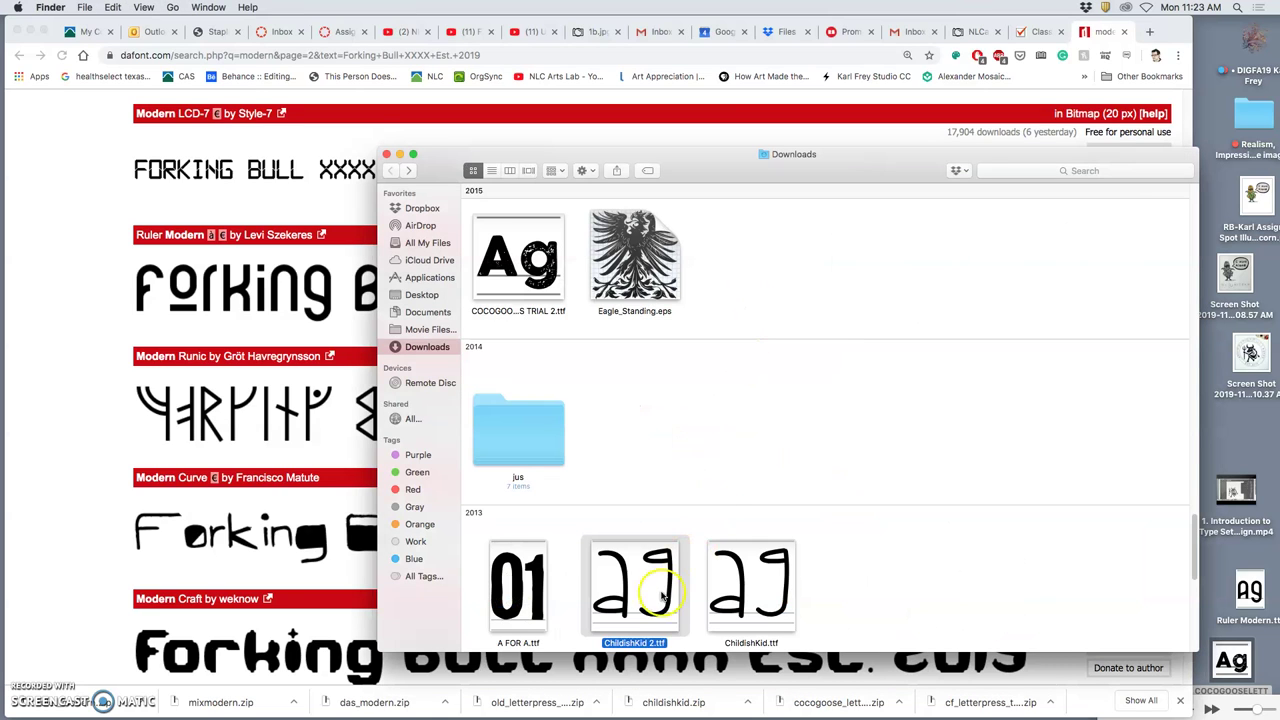
{"action": "left_click_drag", "start_coordinate": [776, 588], "coordinate": [1233, 432]}
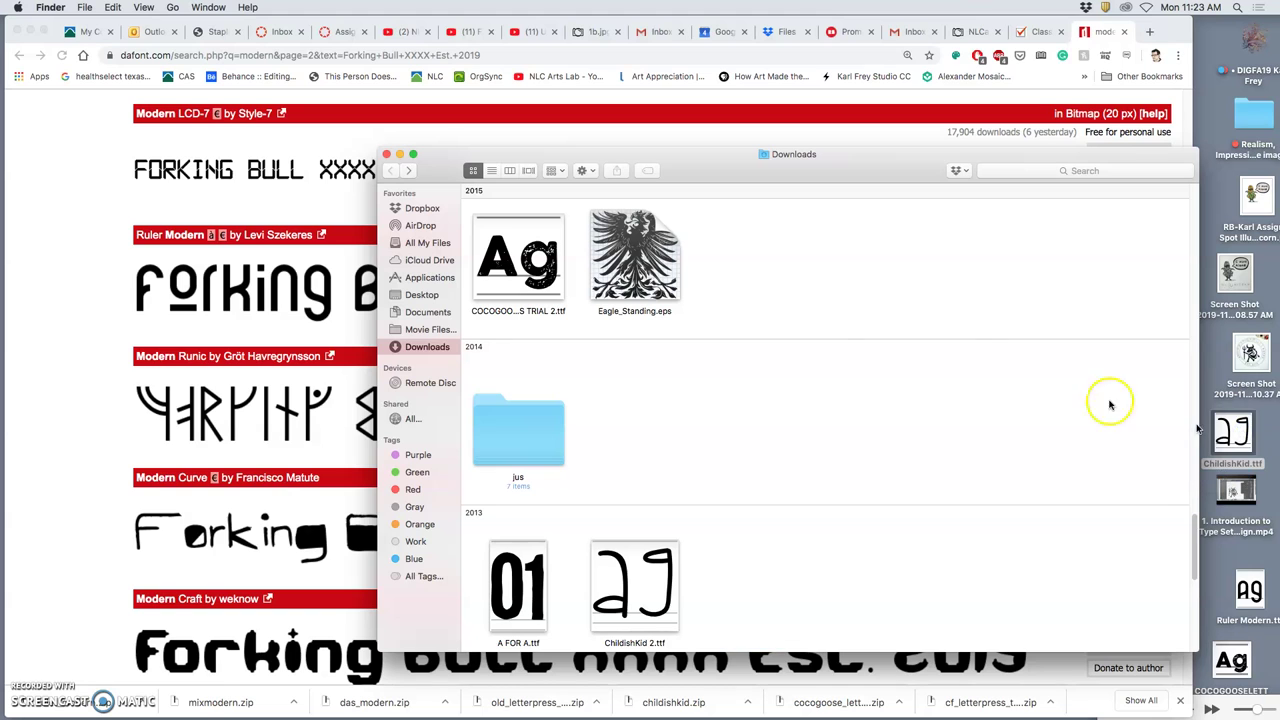
{"action": "scroll", "coordinate": [728, 312], "scroll_direction": "up", "scroll_amount": 20}
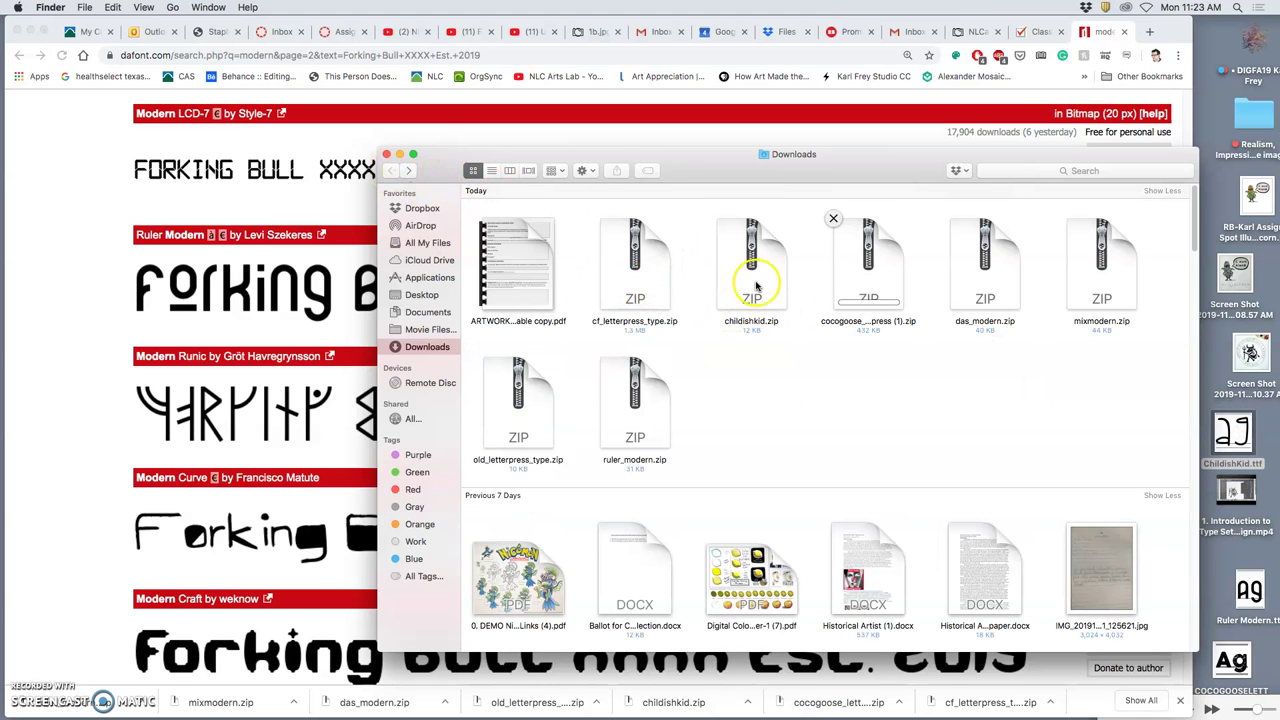
Step: Unpack the Das Modern archive and put Das Modern.ttf on the desktop
{"action": "double_click", "coordinate": [969, 283]}
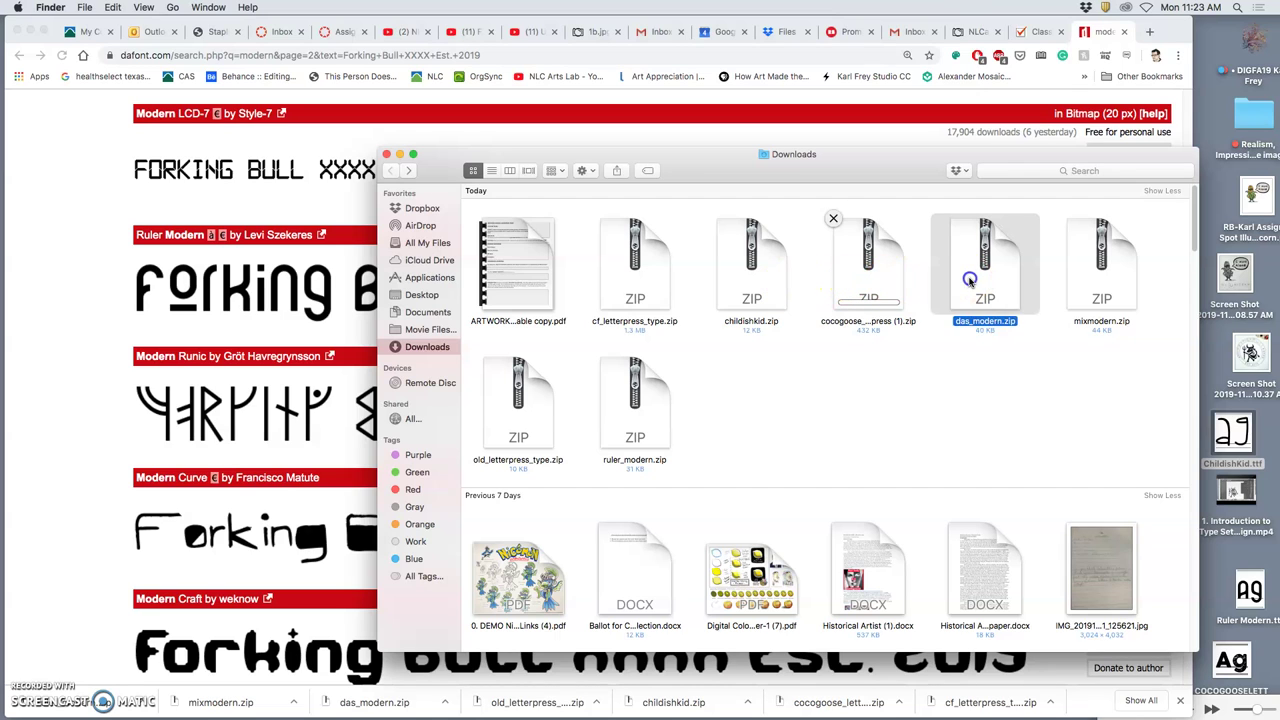
{"action": "double_click", "coordinate": [958, 318]}
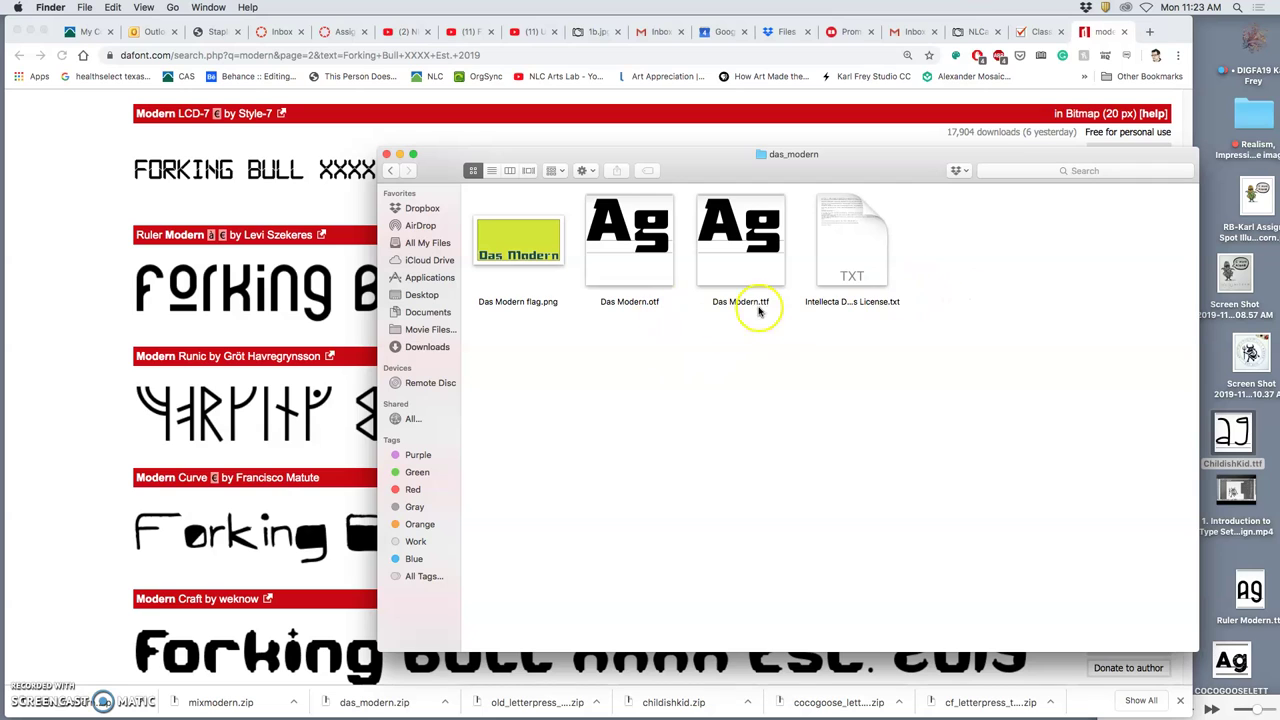
{"action": "left_click_drag", "start_coordinate": [742, 238], "coordinate": [1207, 105]}
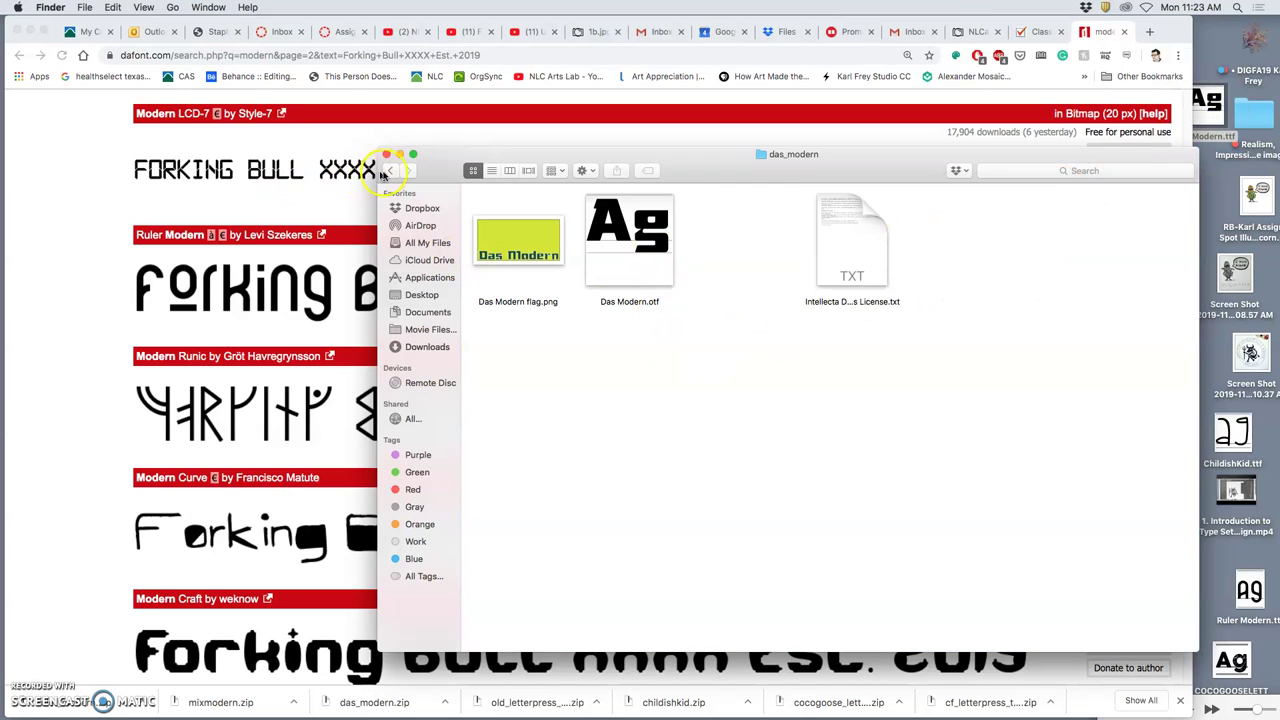
{"action": "left_click", "coordinate": [390, 170]}
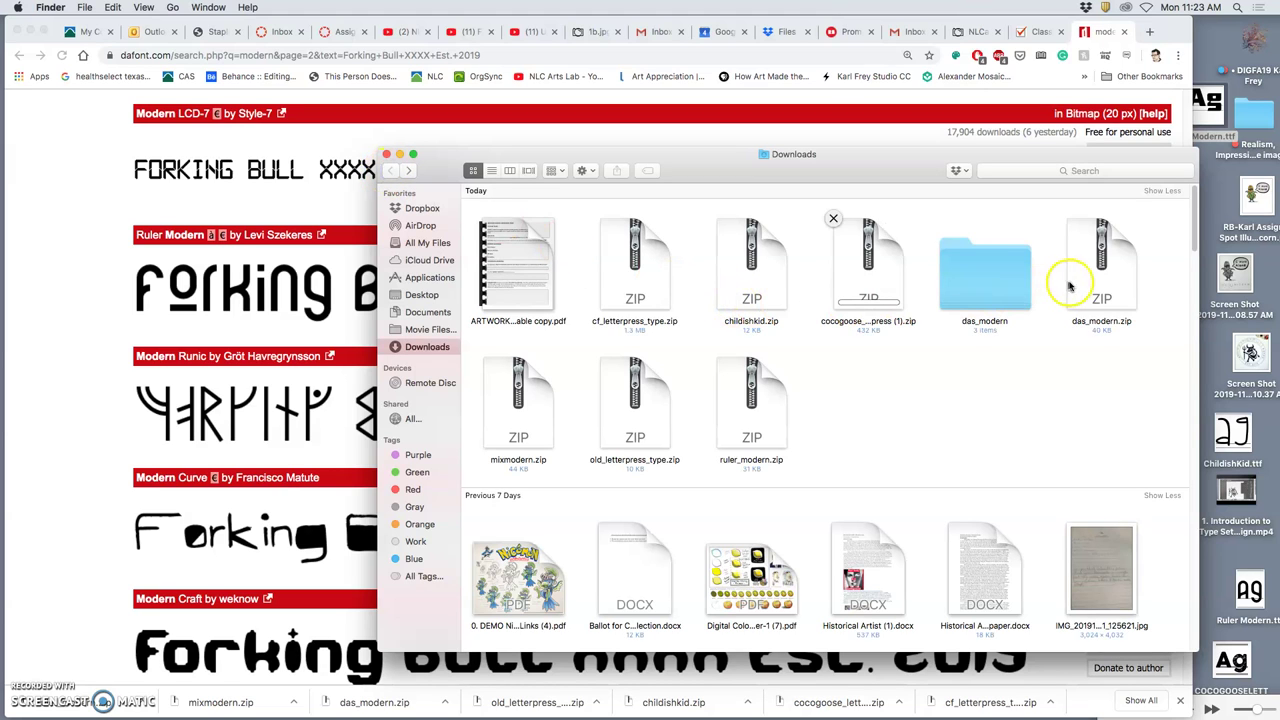
Step: Unzip Old Letterpress and move Old Letterpress Type.ttf and A FOR A.ttf to the desktop
{"action": "double_click", "coordinate": [653, 413]}
{"action": "left_click_drag", "start_coordinate": [547, 560], "coordinate": [1220, 568]}
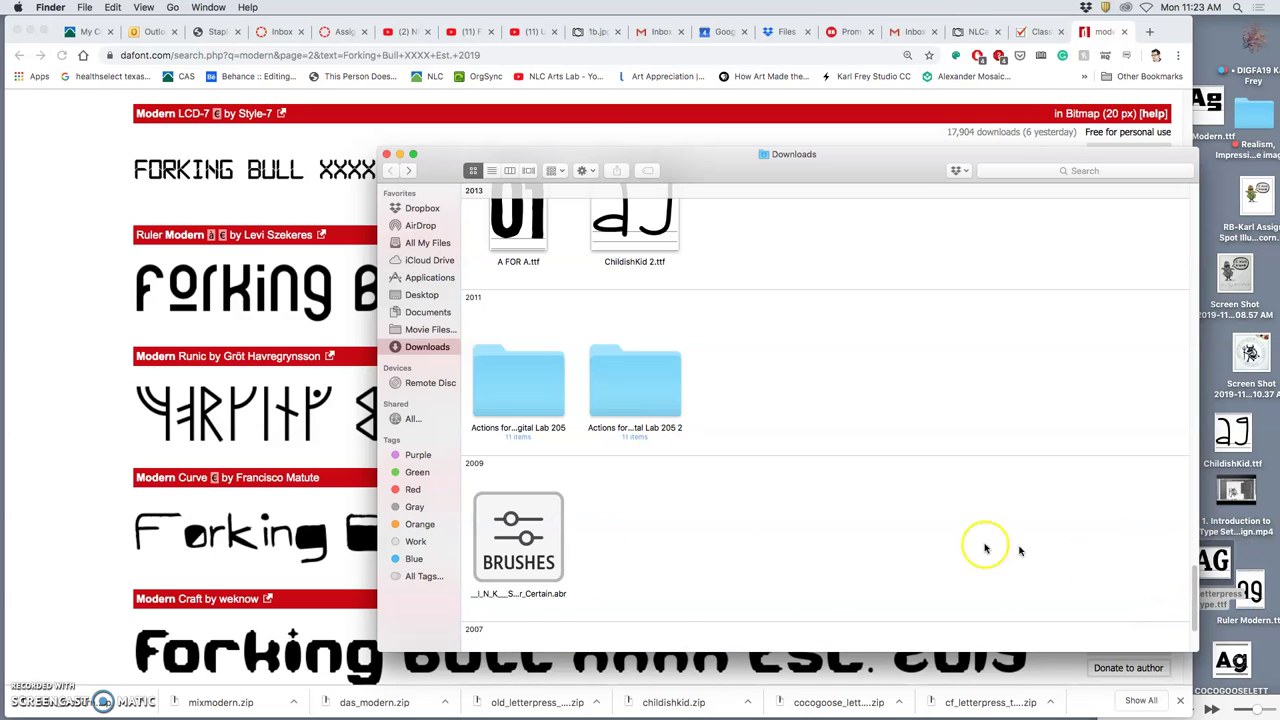
{"action": "scroll", "coordinate": [704, 385], "scroll_direction": "up", "scroll_amount": 5}
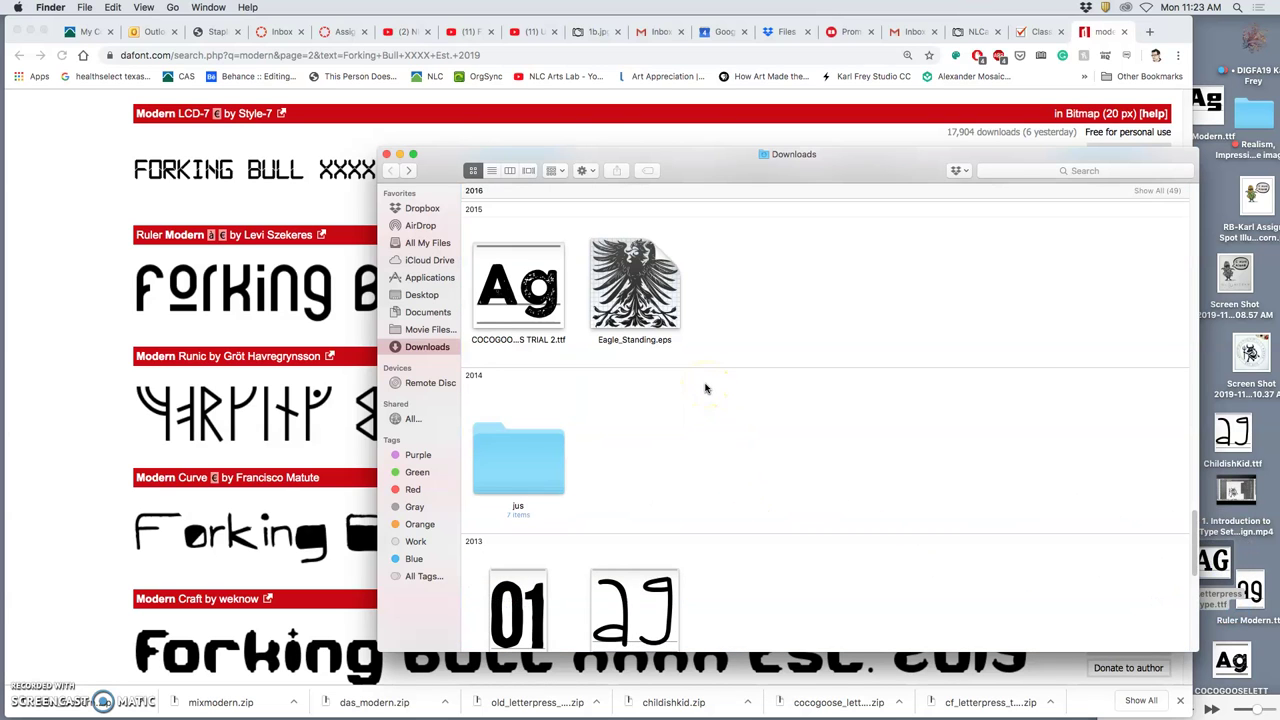
{"action": "scroll", "coordinate": [705, 388], "scroll_direction": "down", "scroll_amount": 2}
{"action": "scroll", "coordinate": [706, 387], "scroll_direction": "down", "scroll_amount": 3}
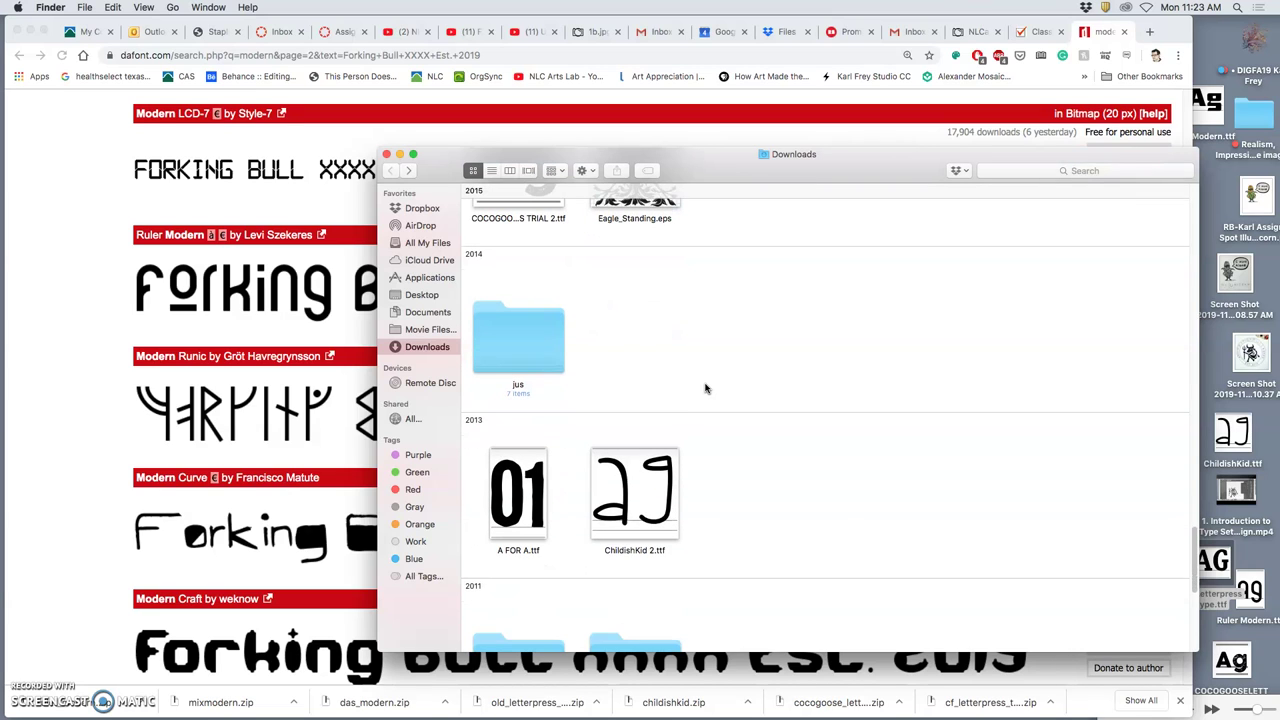
{"action": "left_click", "coordinate": [532, 487]}
{"action": "left_click_drag", "start_coordinate": [532, 487], "coordinate": [1262, 490]}
Step: Unzip mixmodern and move MixModernOutline.ttf and MixModernSolid.ttf to the desktop
{"action": "scroll", "coordinate": [846, 429], "scroll_direction": "up", "scroll_amount": 15}
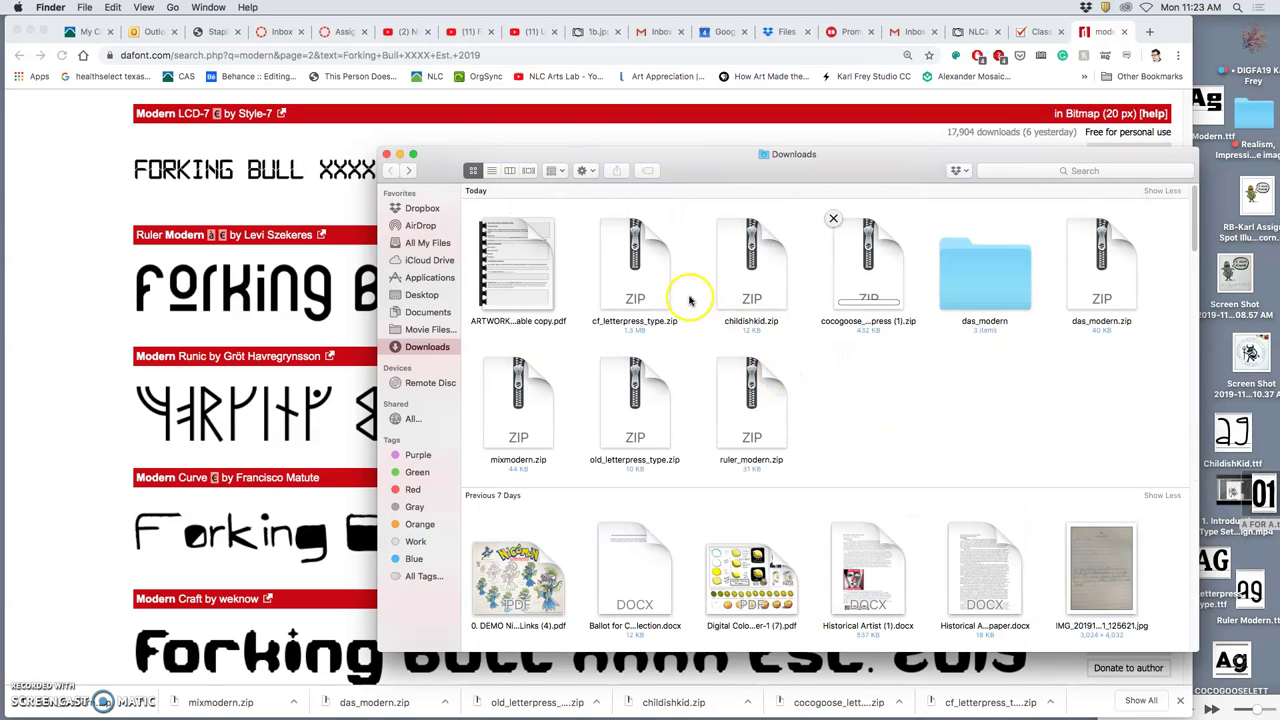
{"action": "left_click_drag", "start_coordinate": [550, 418], "coordinate": [953, 387]}
{"action": "double_click", "coordinate": [516, 412]}
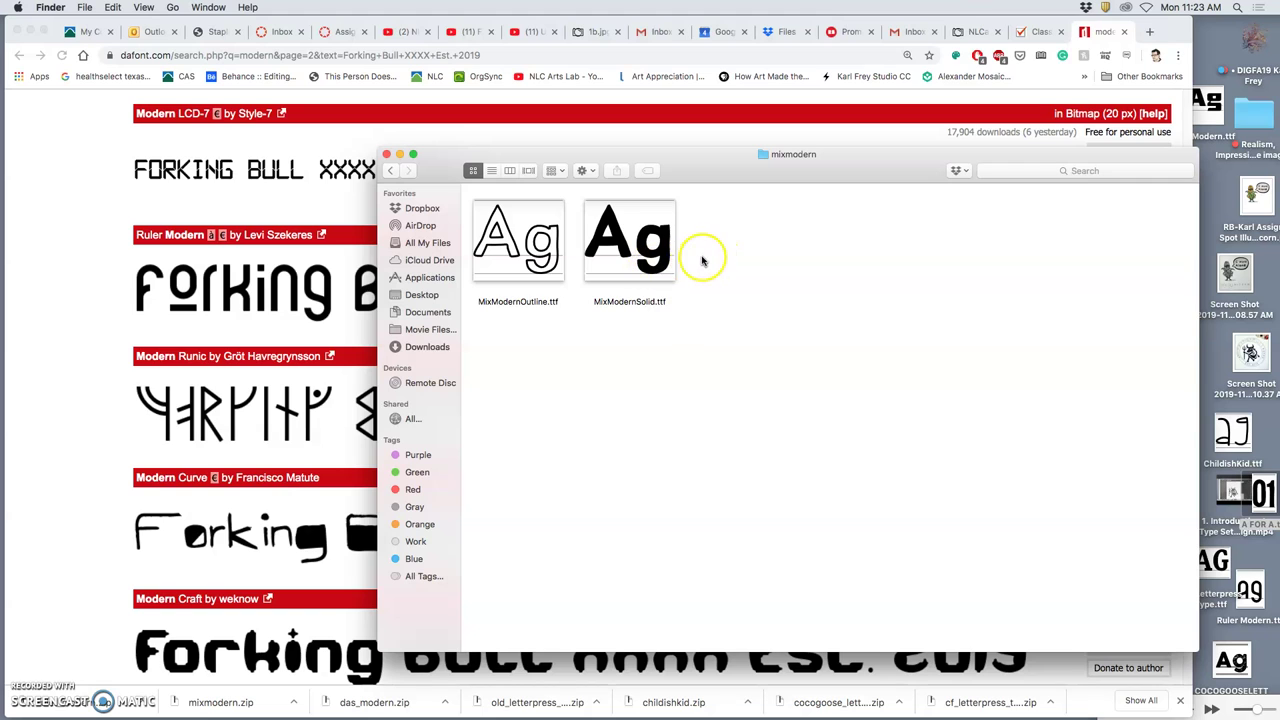
{"action": "left_click_drag", "start_coordinate": [722, 252], "coordinate": [1193, 215]}
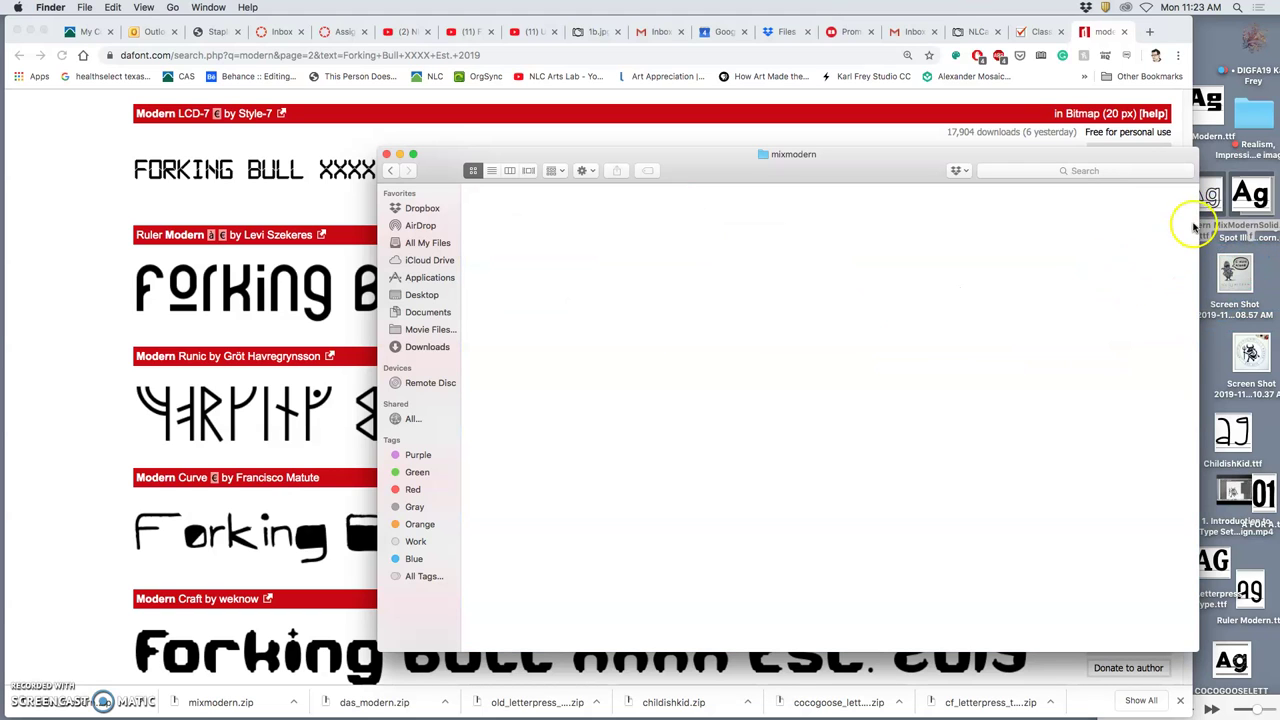
{"action": "left_click", "coordinate": [387, 172]}
Step: Install Allington.ttf, accepting its minor validation warning, then close Font Book
{"action": "left_click", "coordinate": [386, 154]}
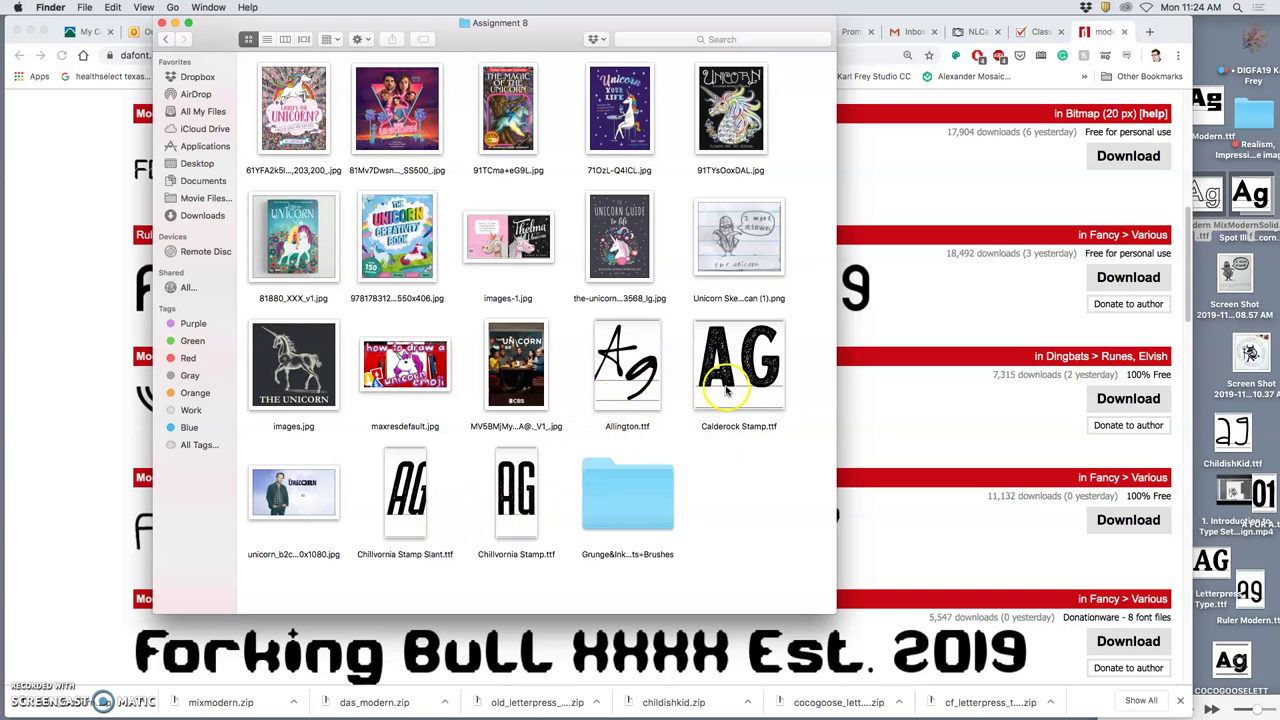
{"action": "left_click", "coordinate": [627, 384]}
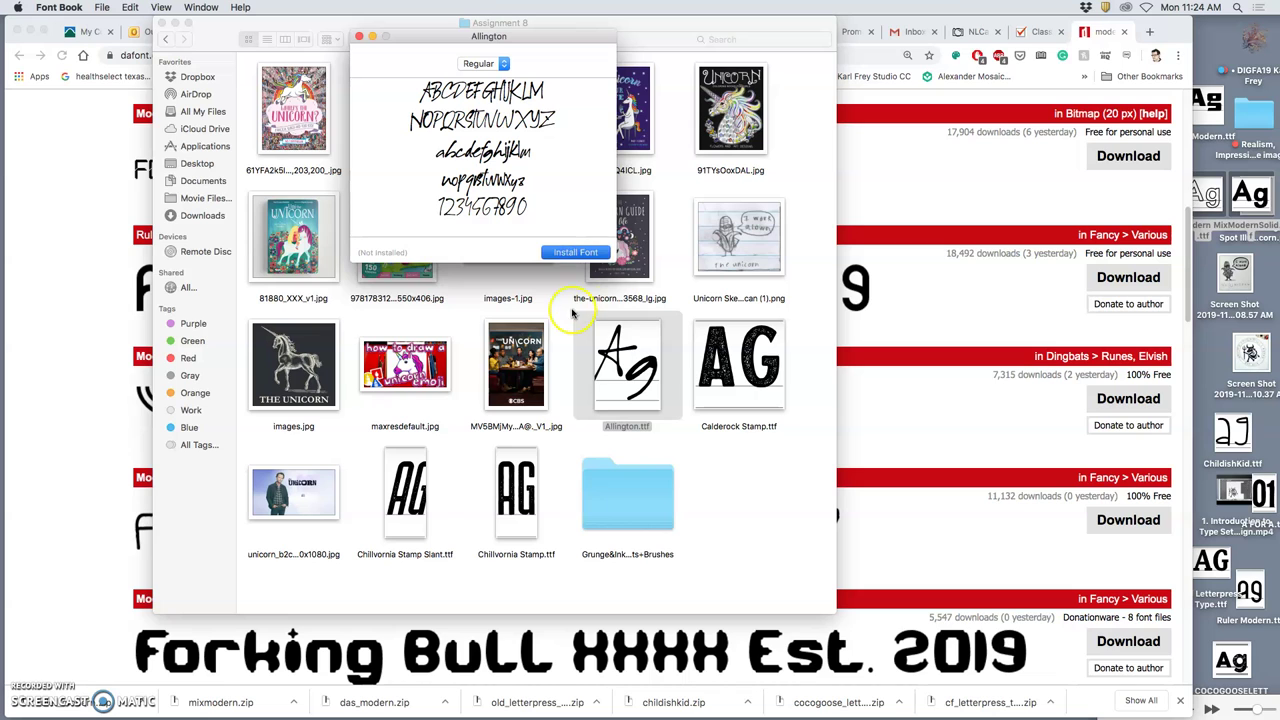
{"action": "left_click", "coordinate": [575, 252]}
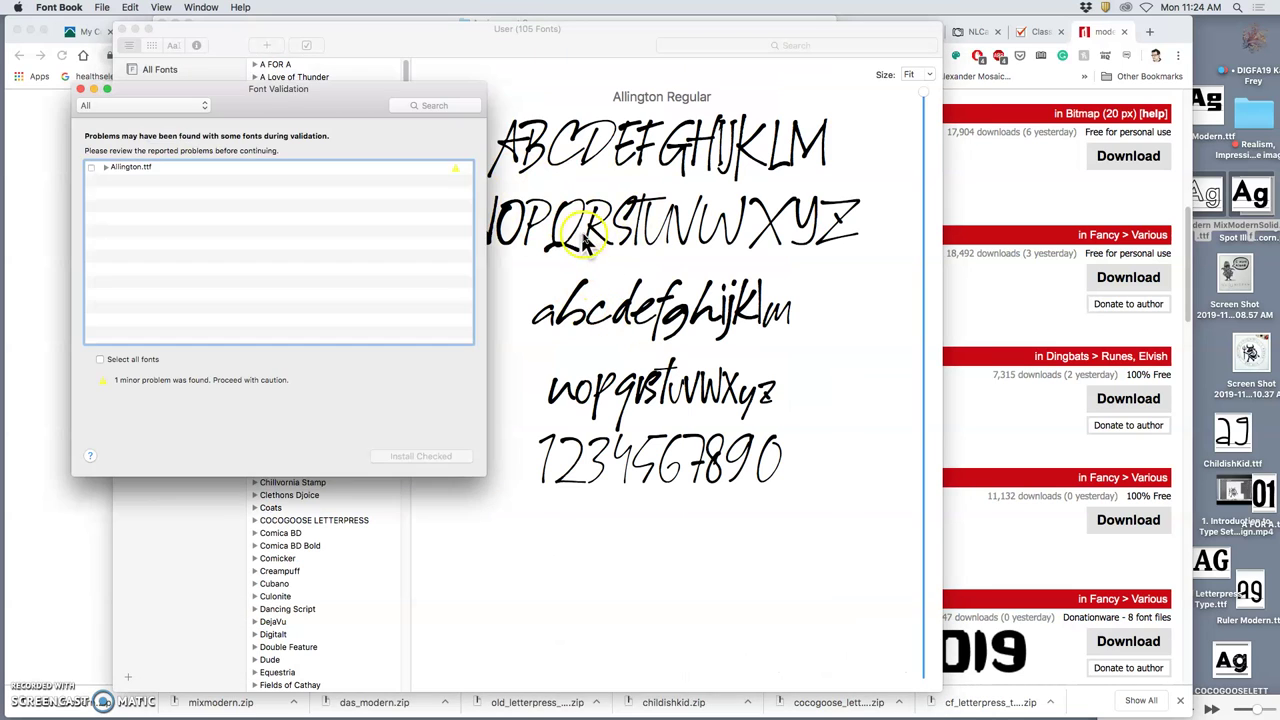
{"action": "left_click", "coordinate": [91, 167]}
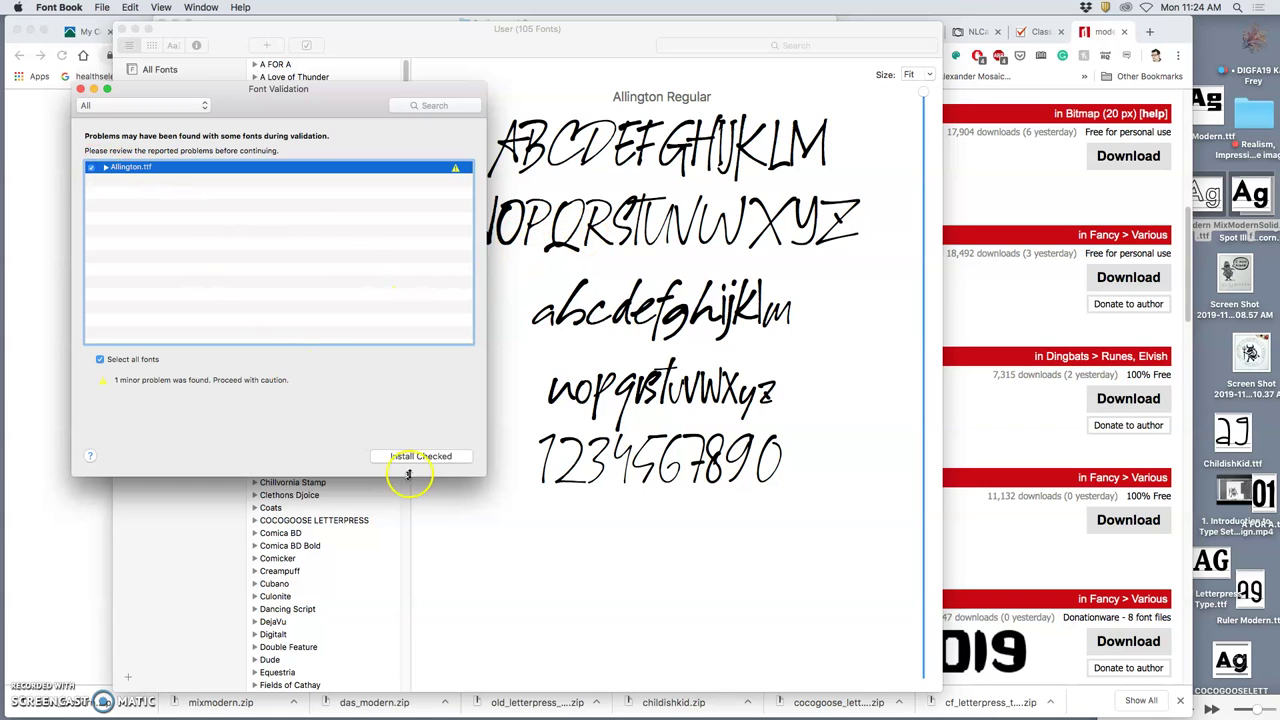
{"action": "left_click", "coordinate": [425, 457]}
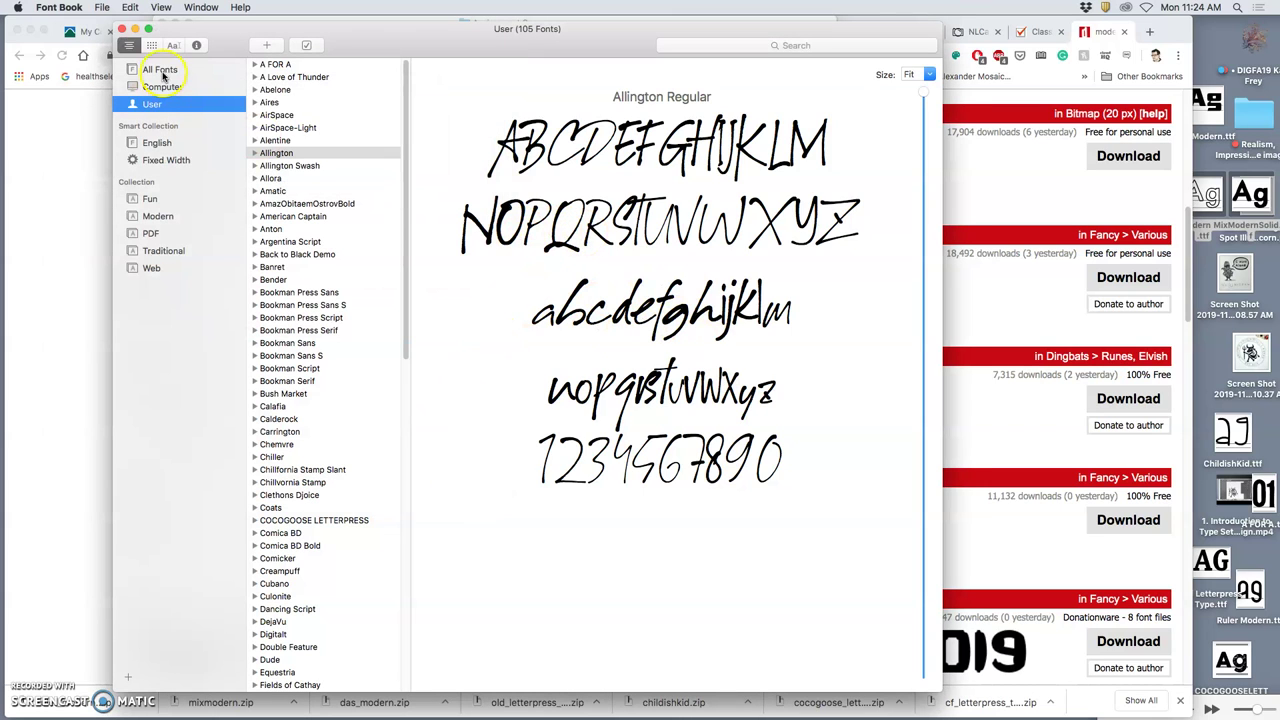
{"action": "left_click", "coordinate": [121, 31]}
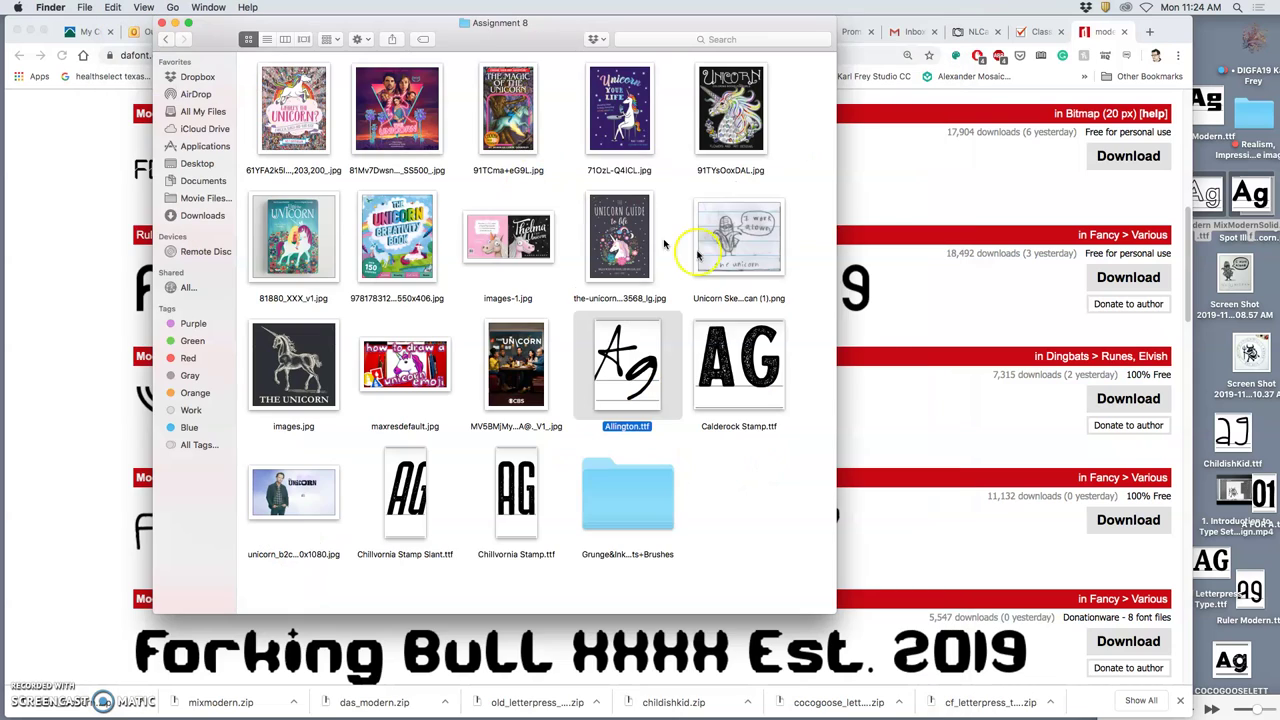
Step: Install Calderock Stamp.ttf despite its warning, then preview COCOGOOSE LETTERPRESS Regular
{"action": "left_click", "coordinate": [738, 348]}
{"action": "double_click", "coordinate": [738, 348]}
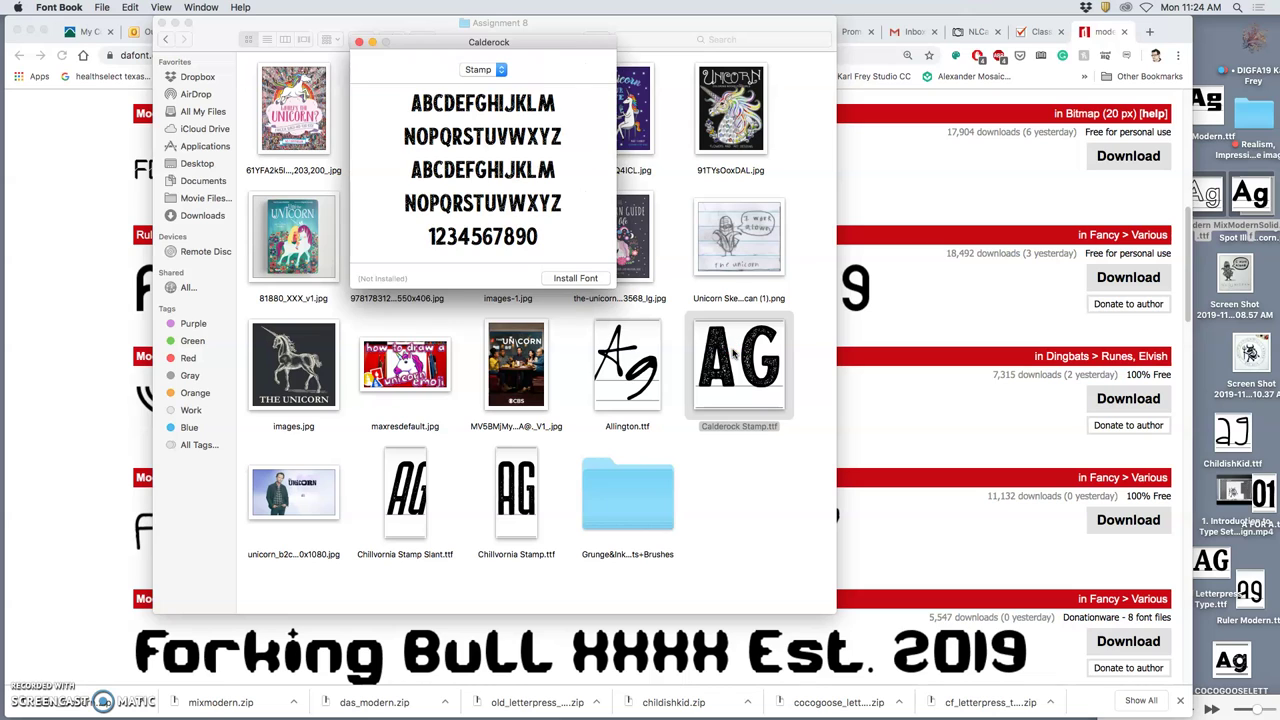
{"action": "left_click", "coordinate": [575, 278]}
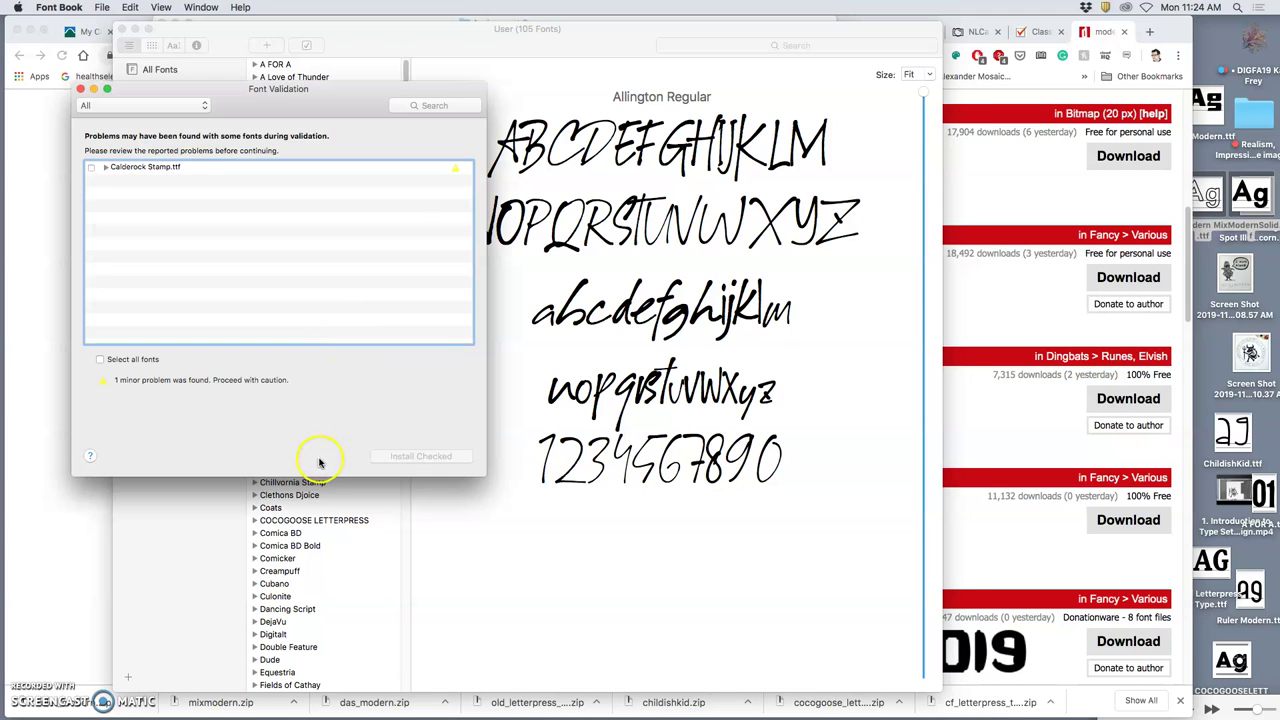
{"action": "left_click", "coordinate": [91, 167]}
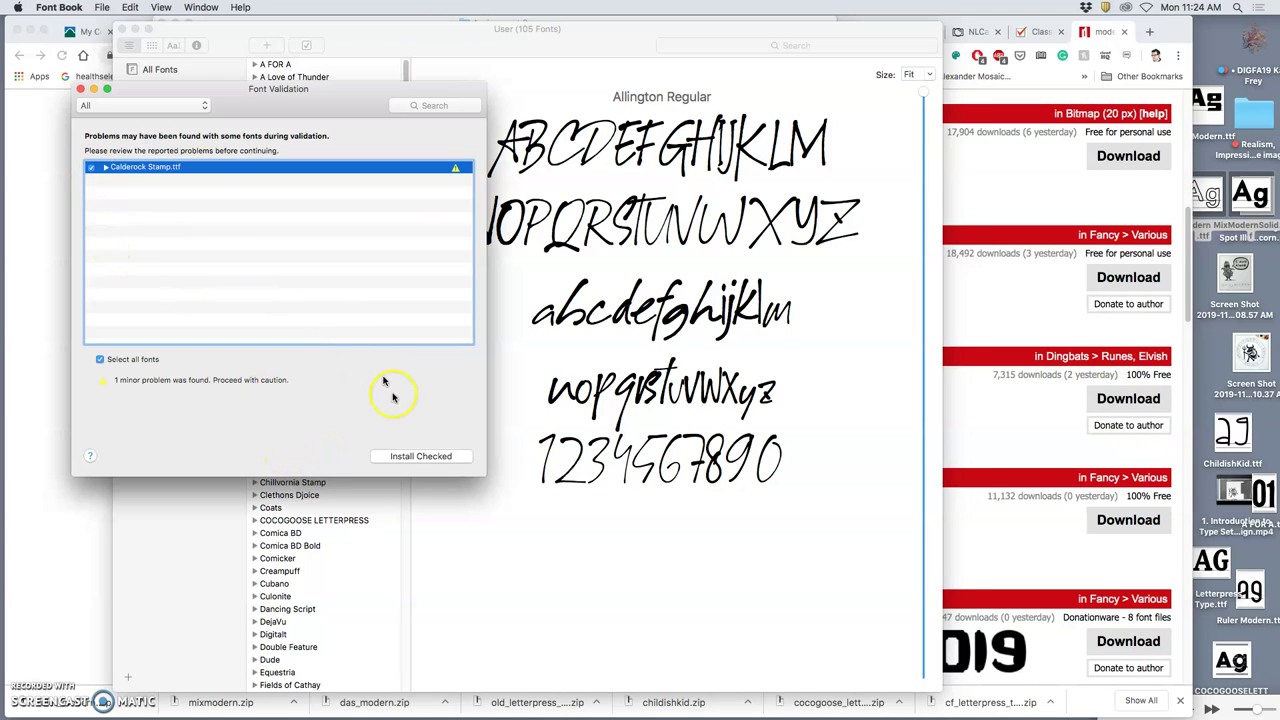
{"action": "left_click", "coordinate": [420, 457]}
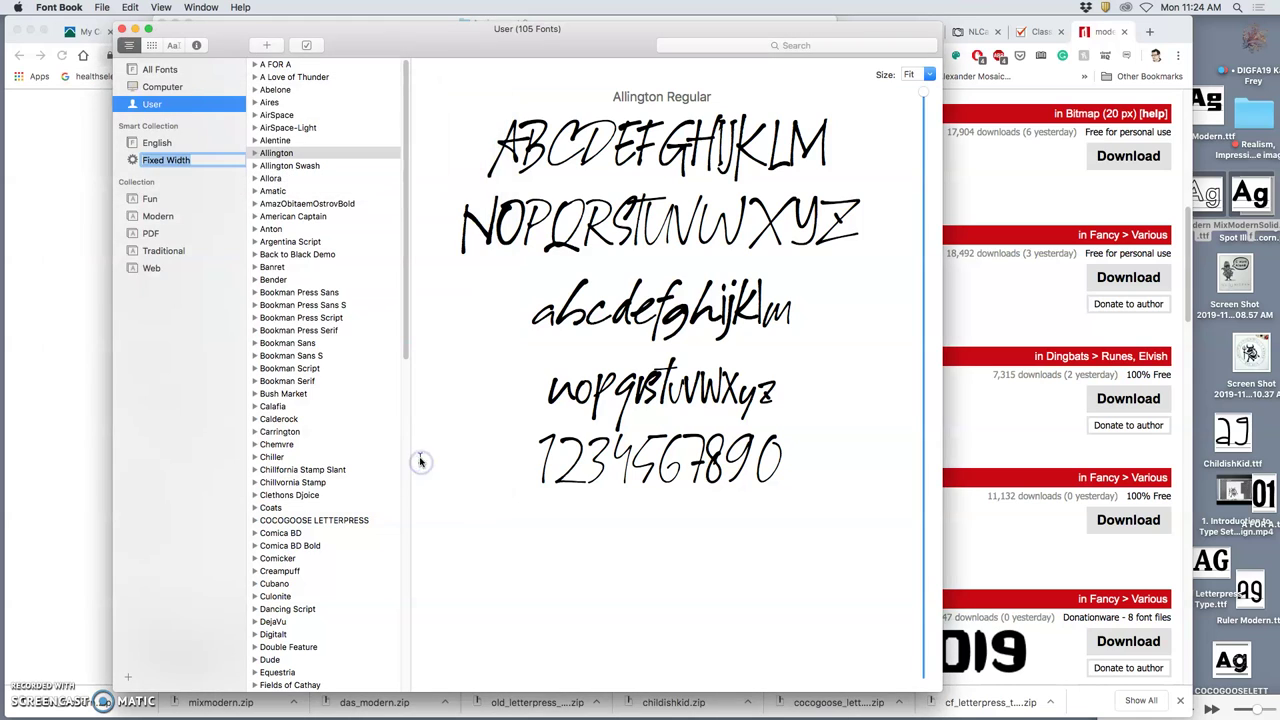
{"action": "left_click", "coordinate": [255, 520]}
{"action": "left_click", "coordinate": [280, 533]}
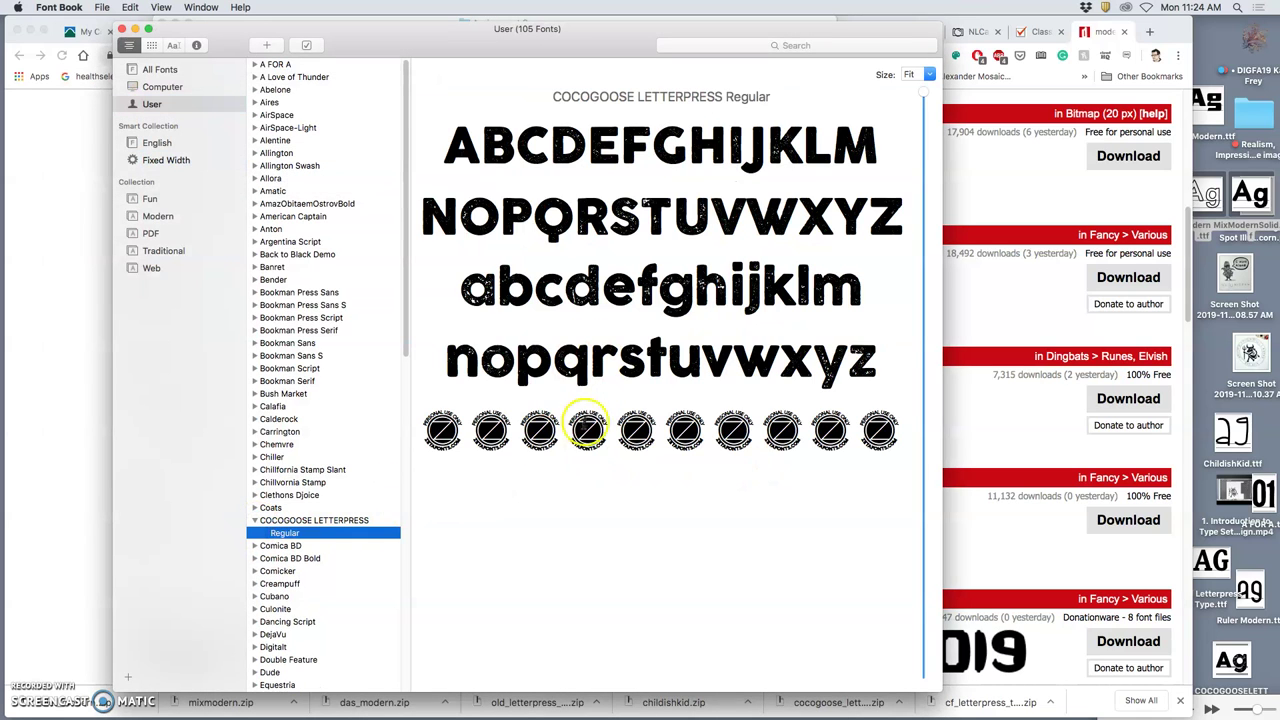
Step: Minimize the browser and install Old Letterpress Type from its desktop file
{"action": "left_click", "coordinate": [992, 191]}
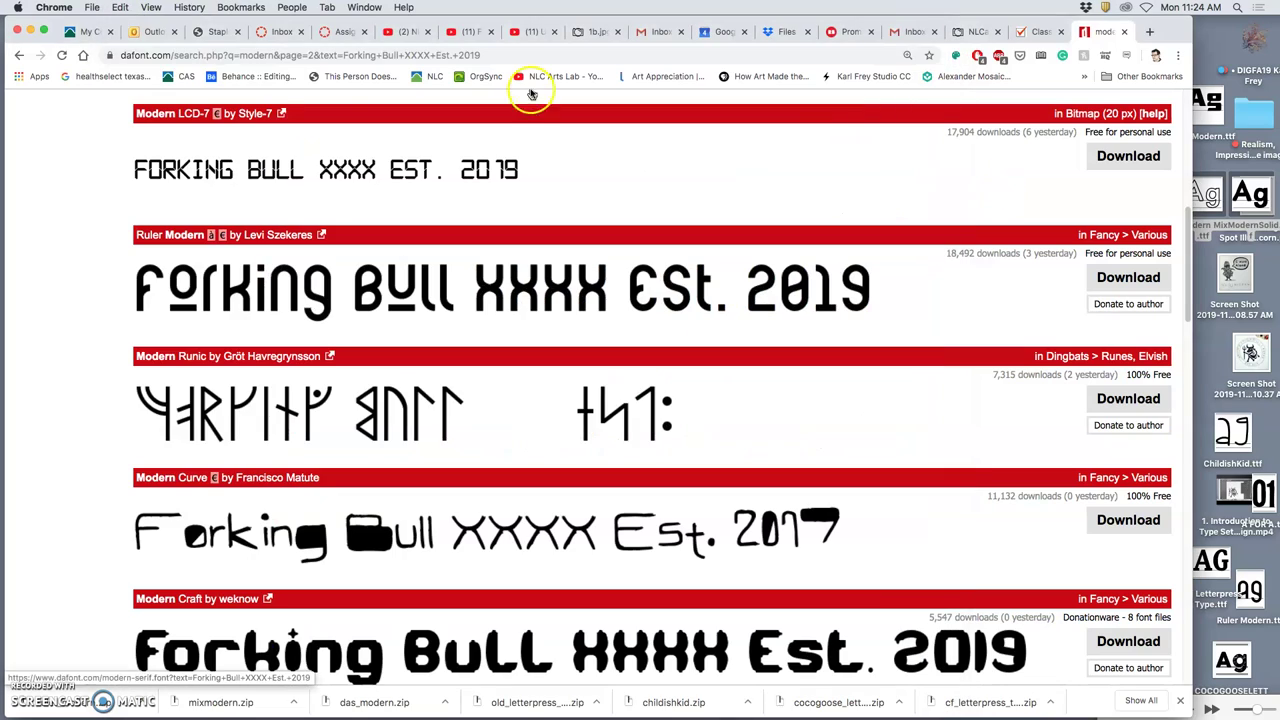
{"action": "left_click", "coordinate": [30, 31]}
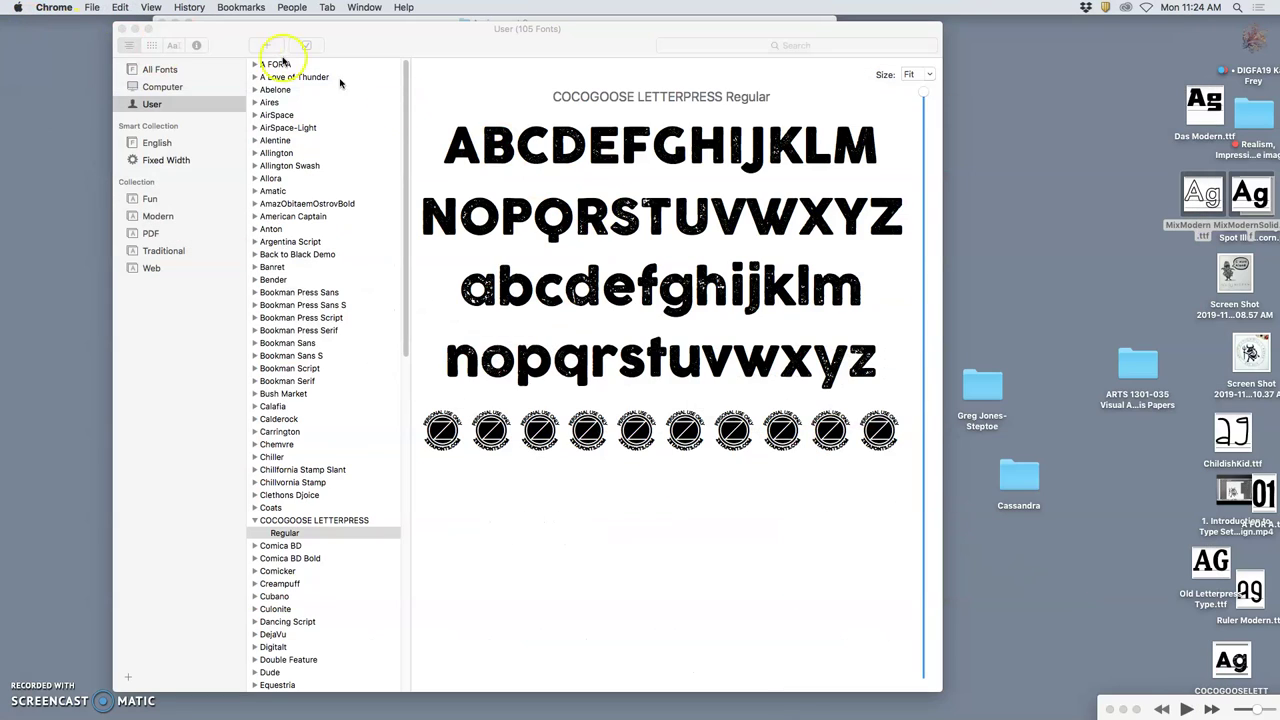
{"action": "left_click_drag", "start_coordinate": [167, 35], "coordinate": [127, 74]}
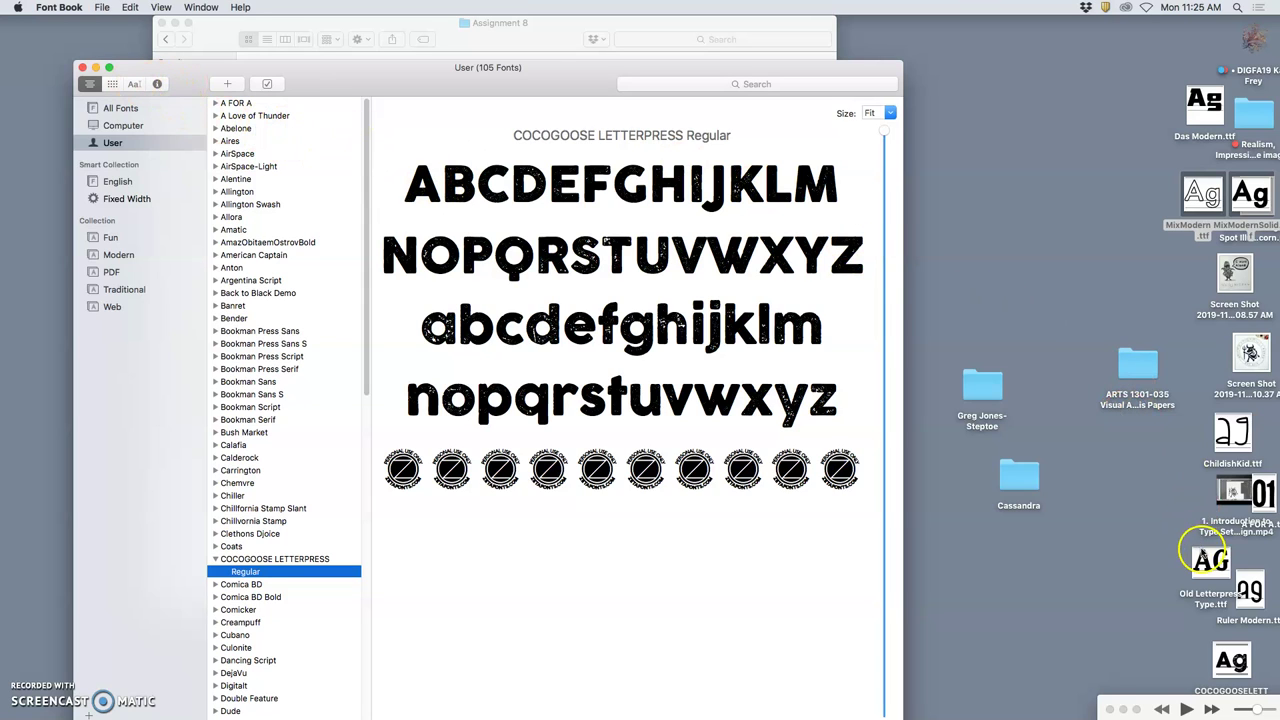
{"action": "double_click", "coordinate": [1208, 558]}
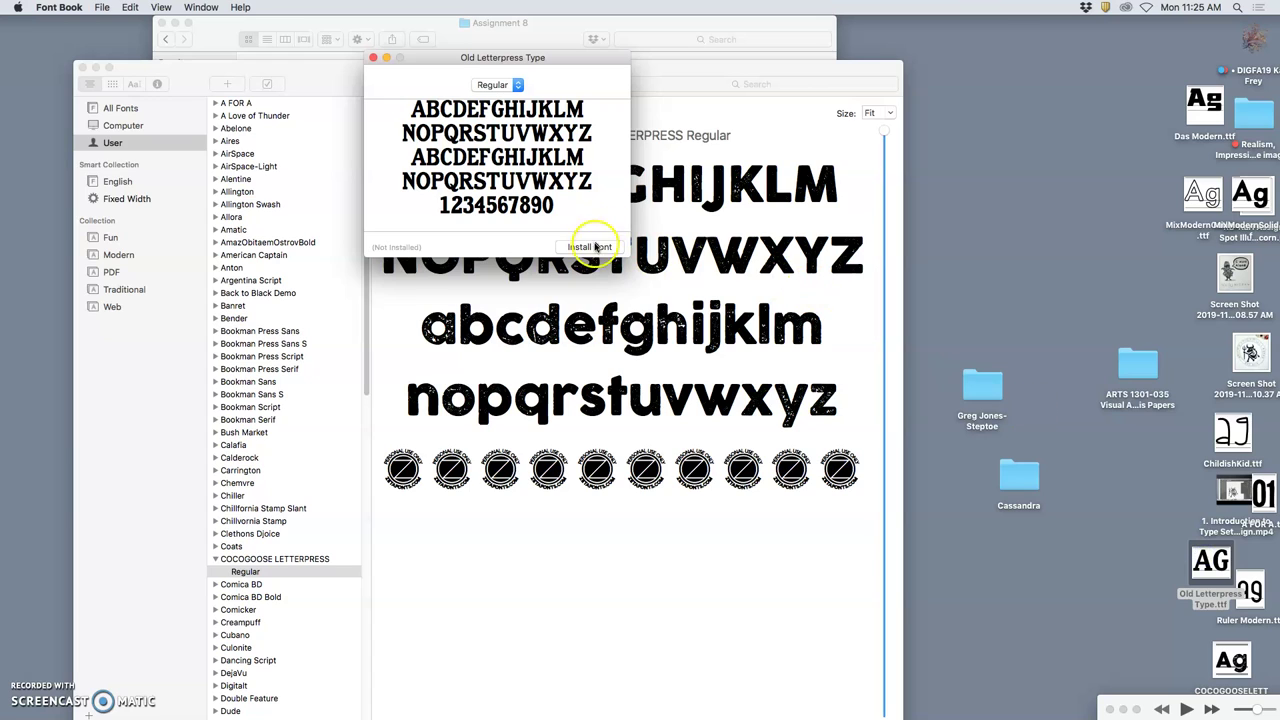
{"action": "left_click", "coordinate": [591, 247]}
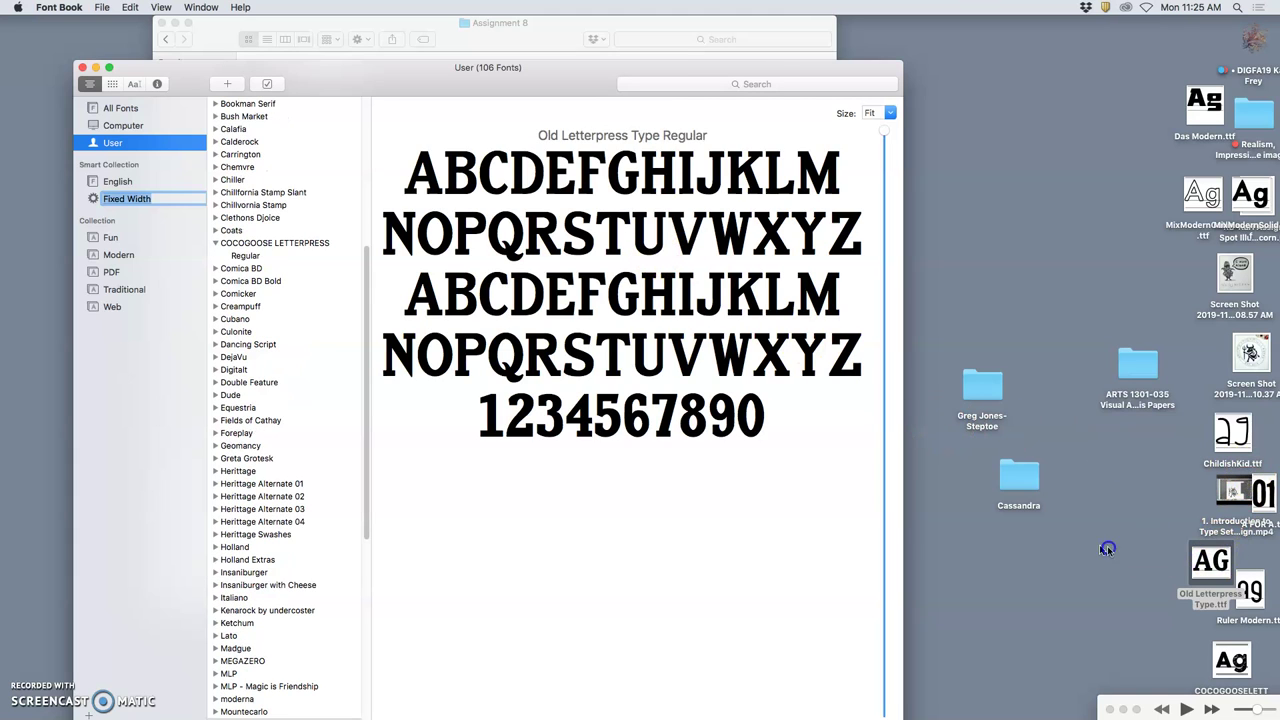
Step: Rearrange the desktop font icons and bring up the Ruler Modern.ttf preview
{"action": "left_click", "coordinate": [1063, 568]}
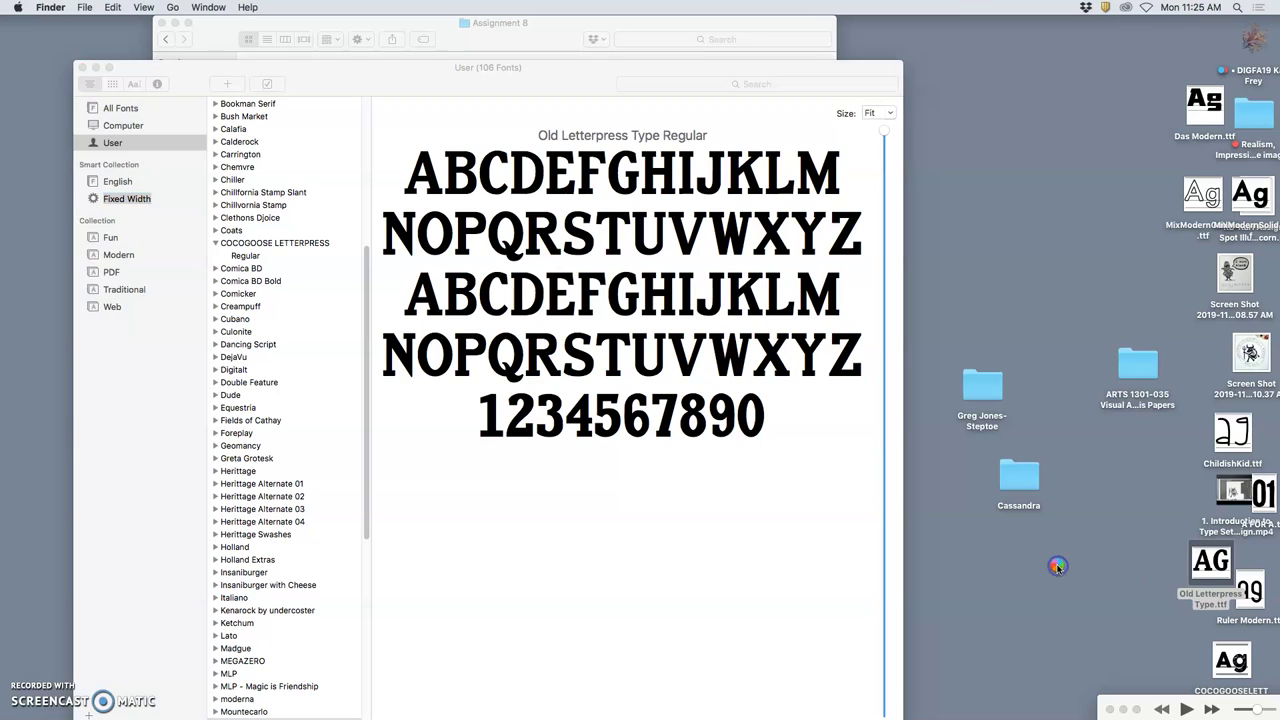
{"action": "left_click_drag", "start_coordinate": [1228, 640], "coordinate": [1157, 572]}
{"action": "left_click_drag", "start_coordinate": [1110, 625], "coordinate": [1107, 629]}
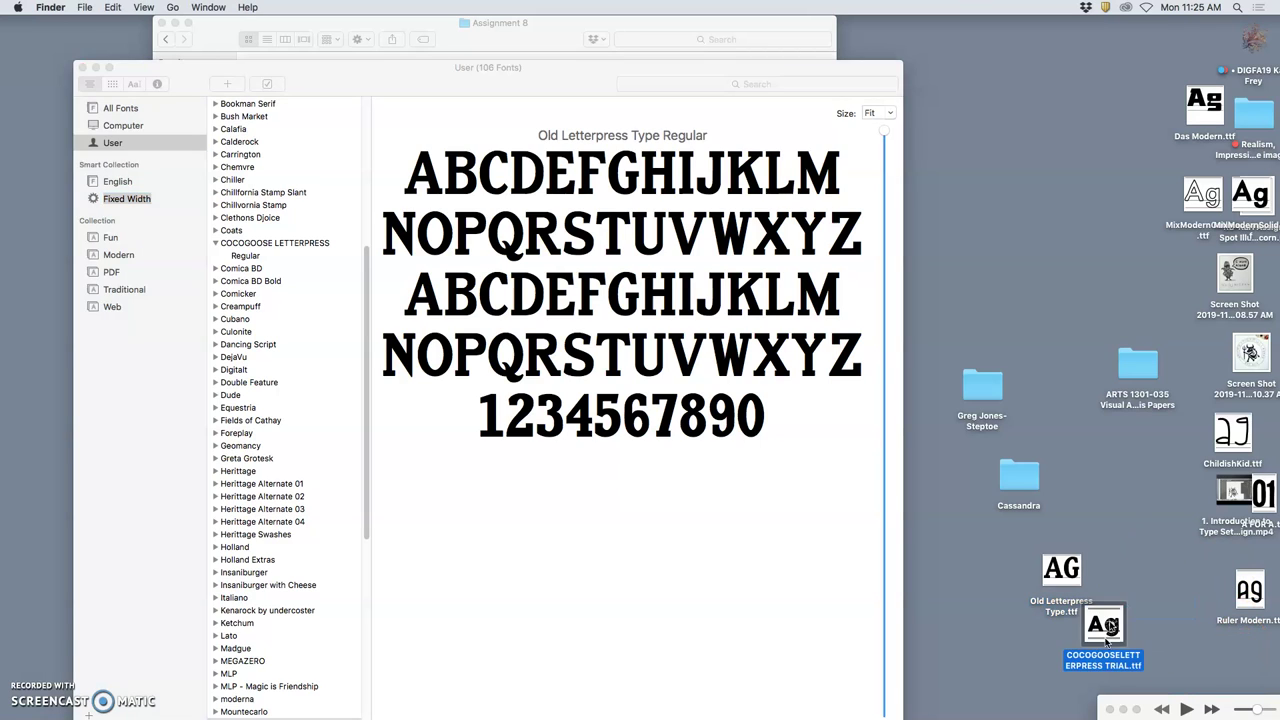
{"action": "double_click", "coordinate": [1248, 592]}
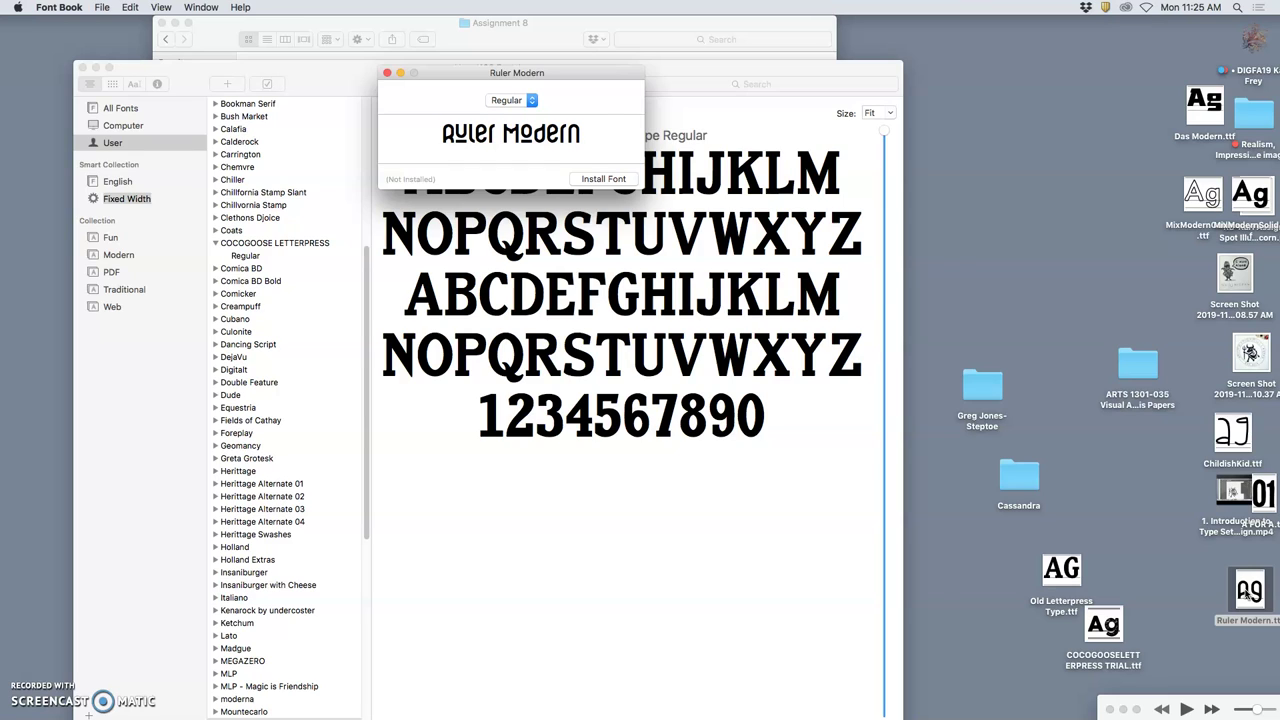
Step: Install Ruler Modern in Font Book and check the unresponsive Word app's Dock menu
{"action": "left_click", "coordinate": [595, 179]}
{"action": "left_click", "coordinate": [605, 180]}
{"action": "right_click", "coordinate": [260, 702]}
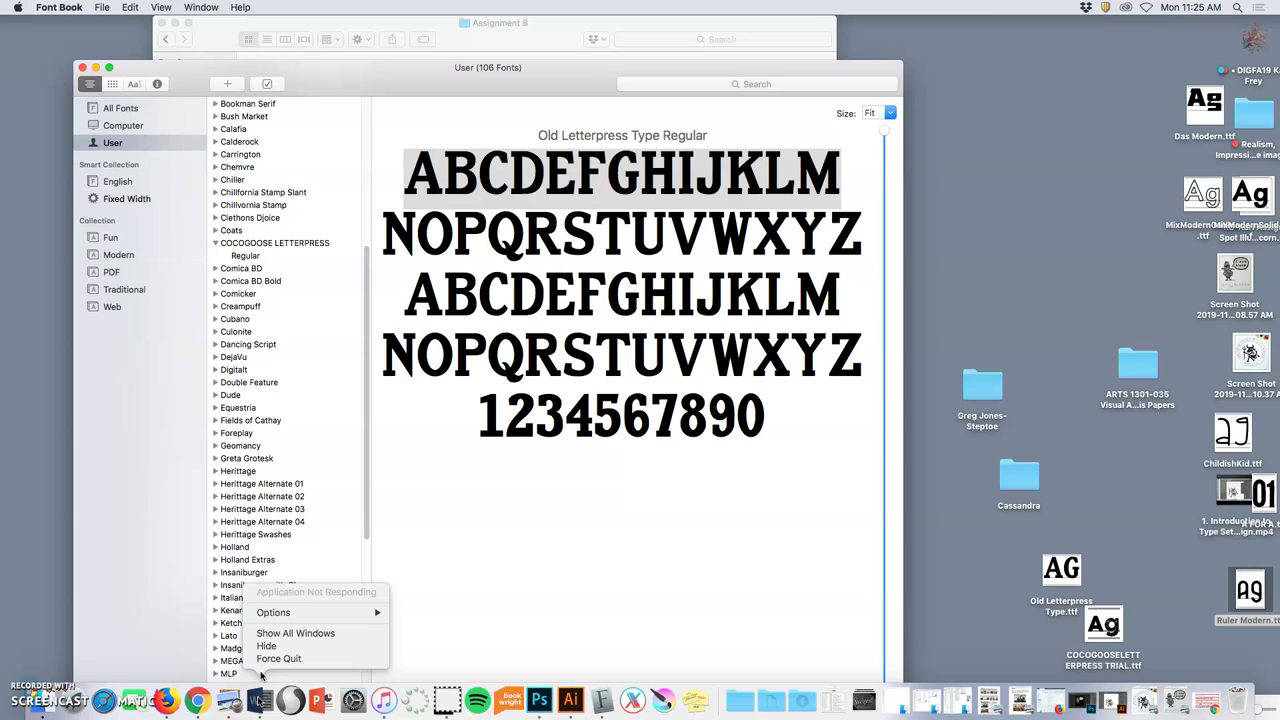
{"action": "left_click", "coordinate": [382, 702]}
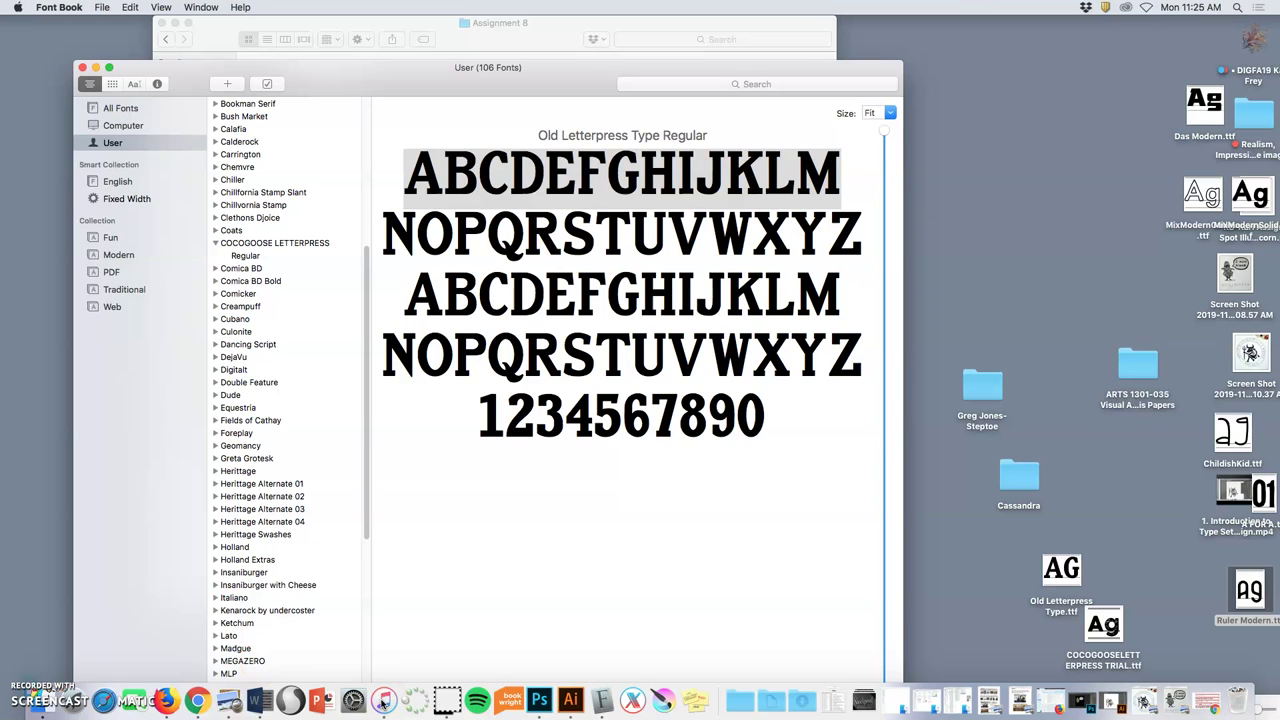
Step: Quit iTunes from the Dock and select MixModernSolid.ttf on the desktop
{"action": "right_click", "coordinate": [382, 702]}
{"action": "left_click", "coordinate": [396, 657]}
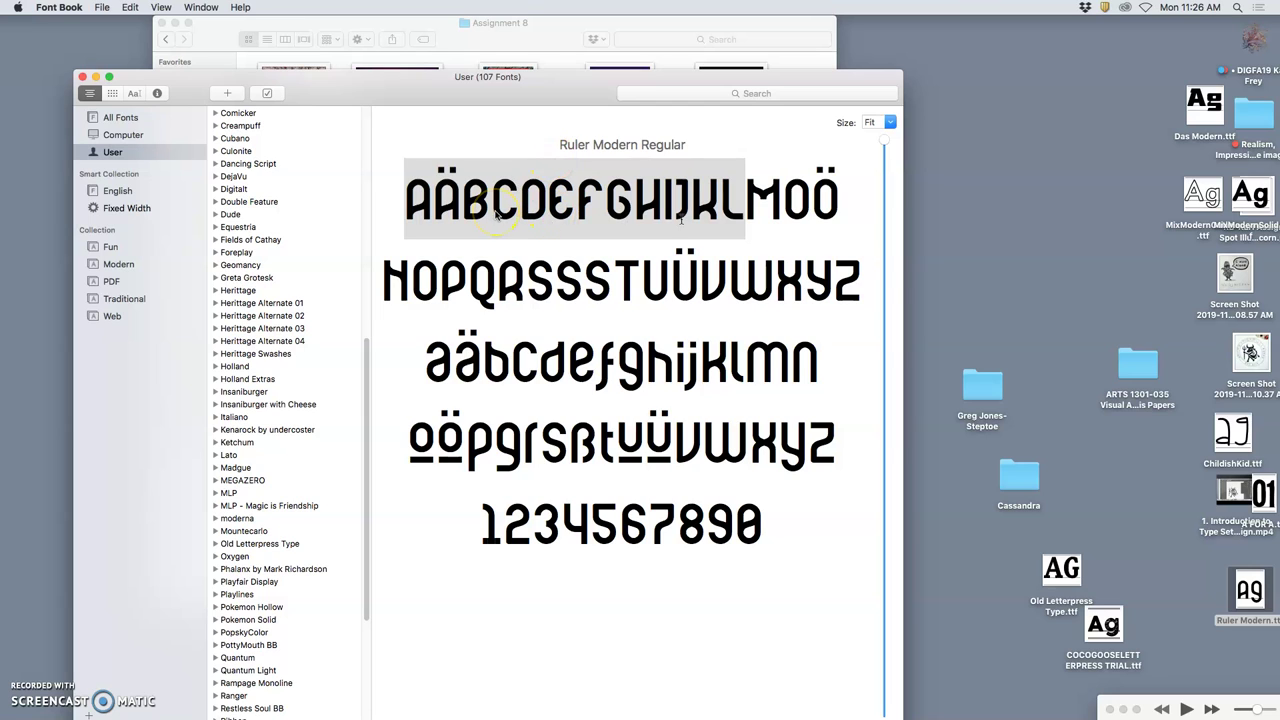
{"action": "left_click", "coordinate": [1082, 306]}
{"action": "left_click", "coordinate": [1253, 196]}
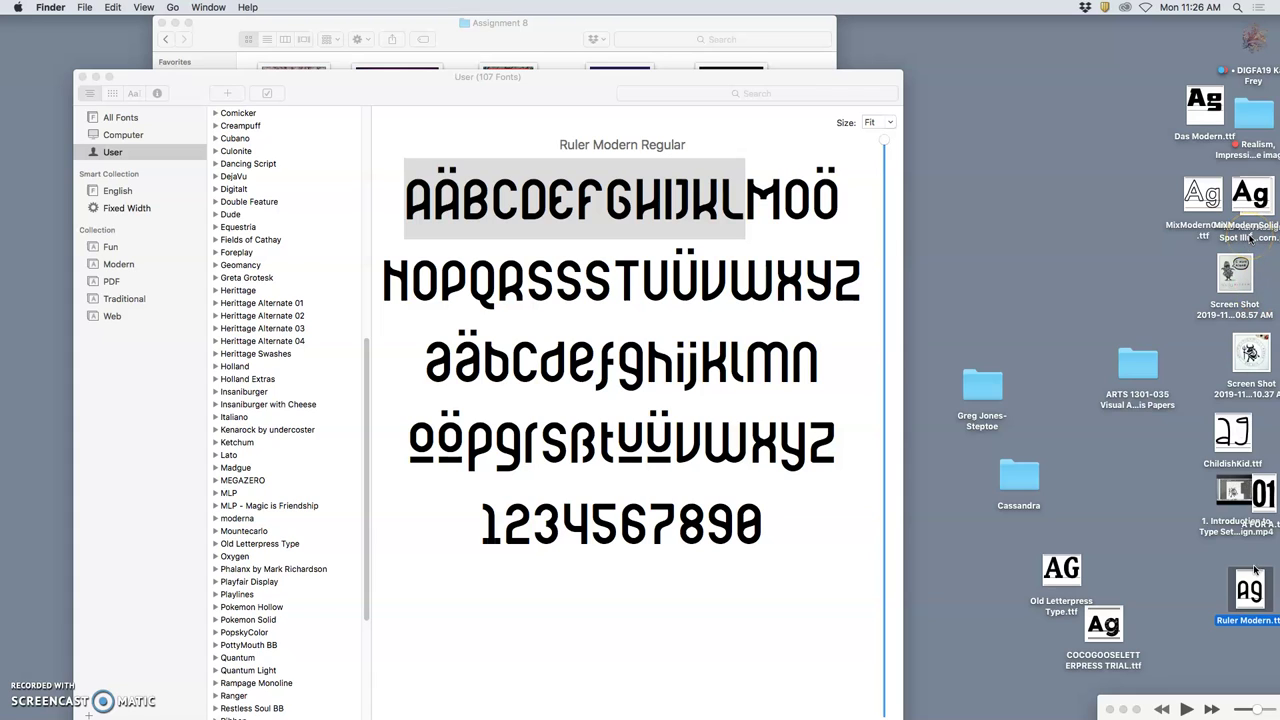
Step: Tag Ruler Modern.ttf green and move it near the top of the desktop
{"action": "right_click", "coordinate": [1243, 603]}
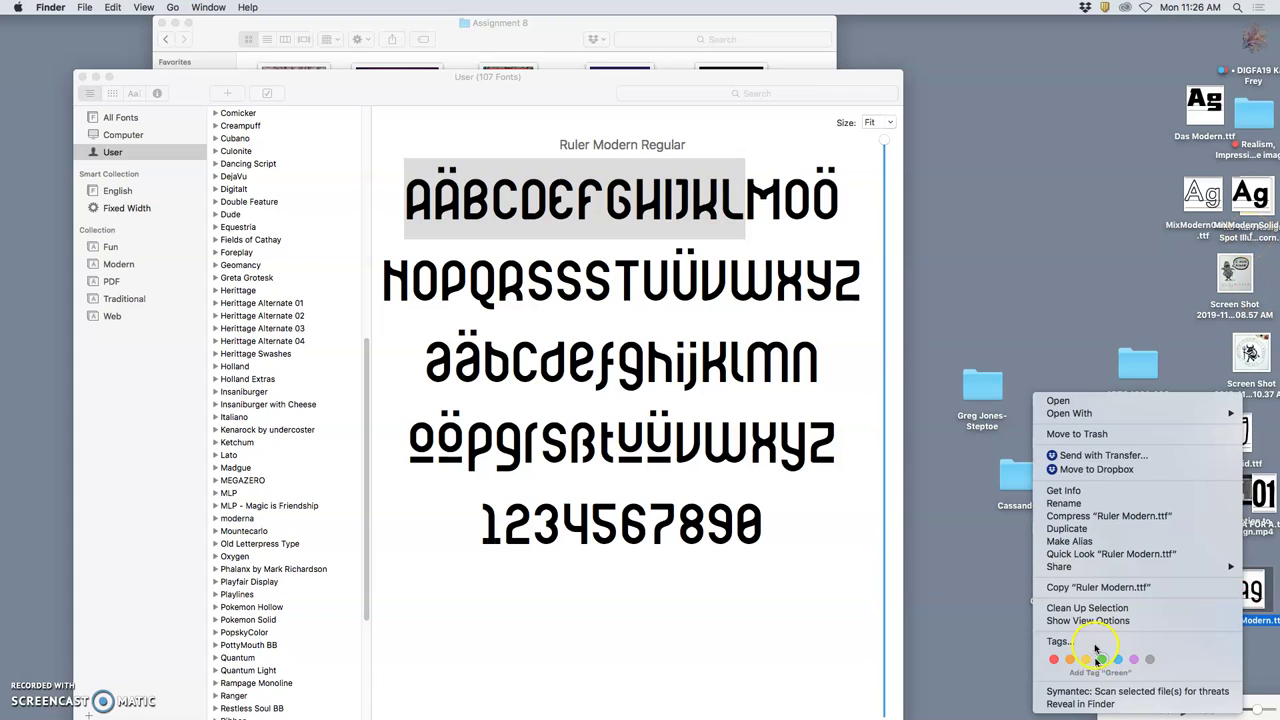
{"action": "left_click", "coordinate": [1233, 606]}
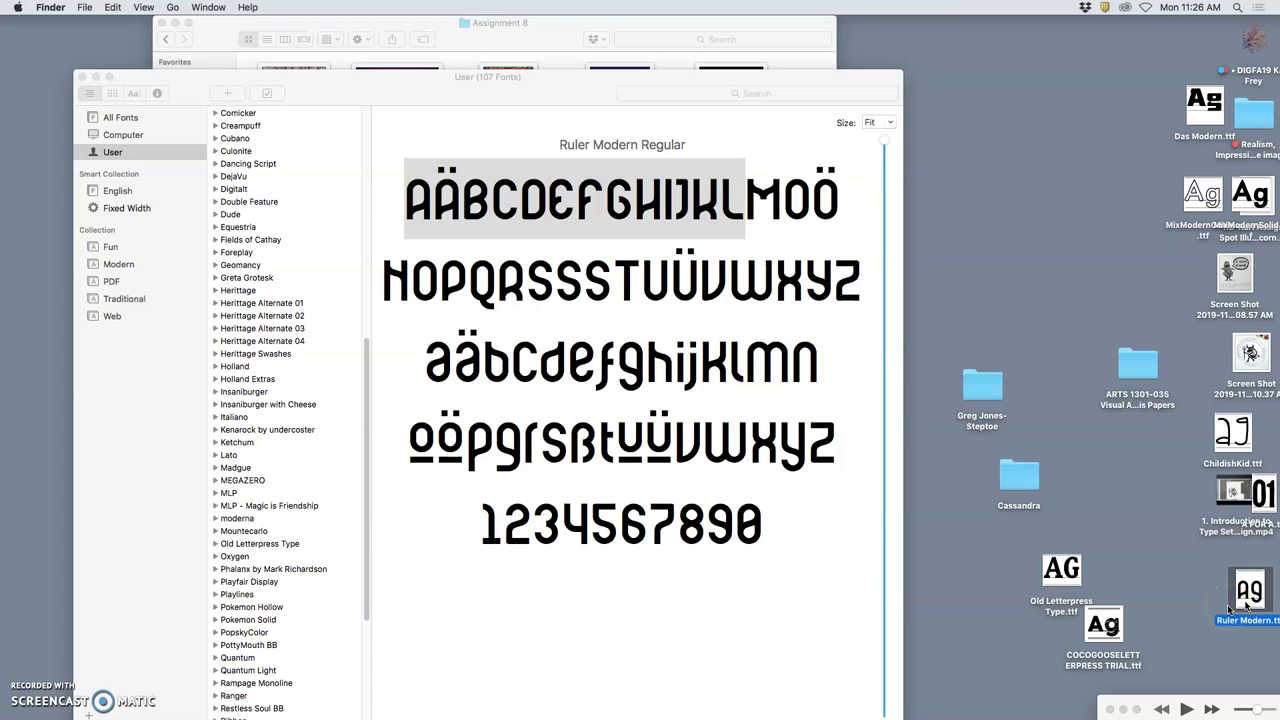
{"action": "left_click_drag", "start_coordinate": [1244, 606], "coordinate": [1017, 149]}
{"action": "left_click", "coordinate": [1070, 262]}
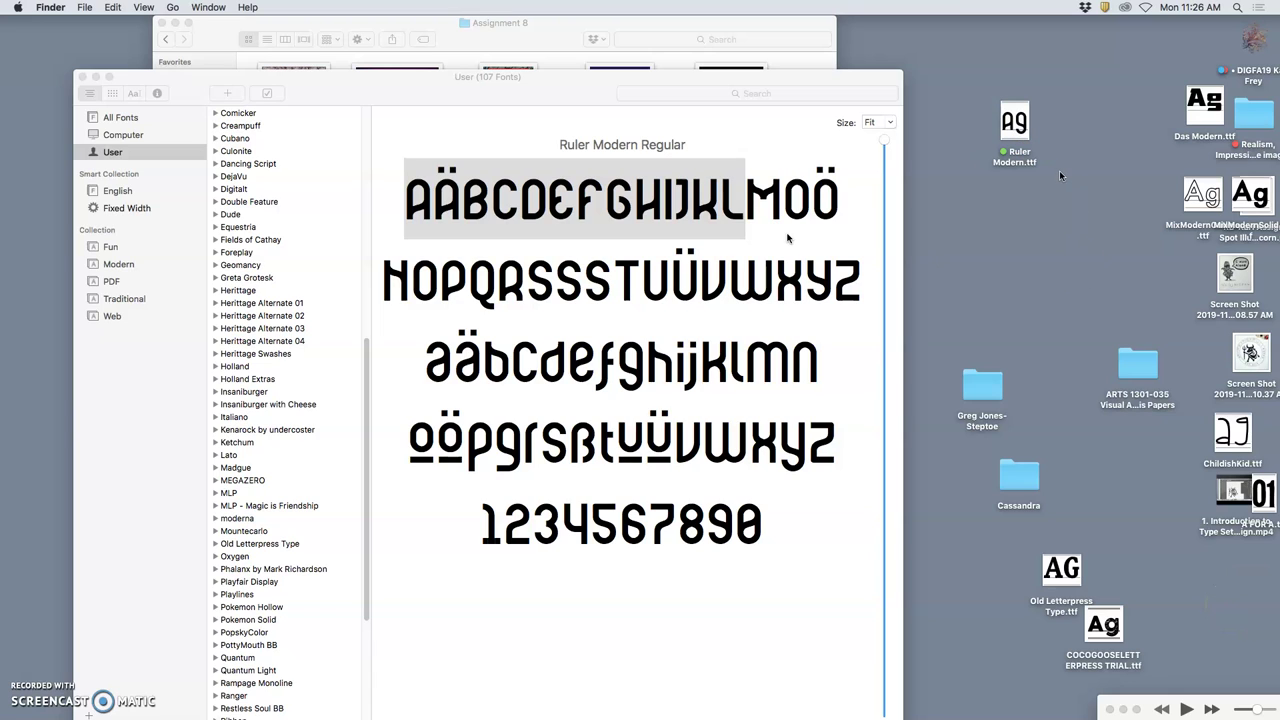
Step: Install the Das Modern font from its desktop file
{"action": "left_click", "coordinate": [1177, 241]}
{"action": "left_click", "coordinate": [1216, 190]}
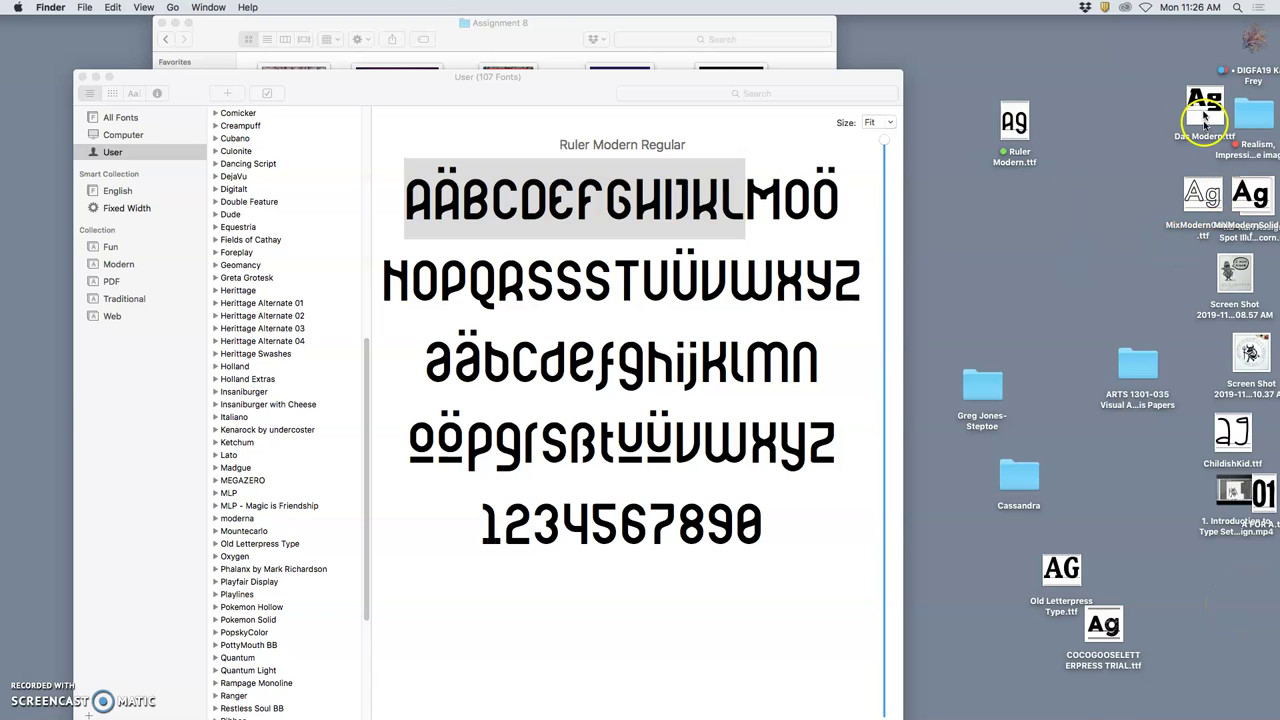
{"action": "double_click", "coordinate": [1205, 117]}
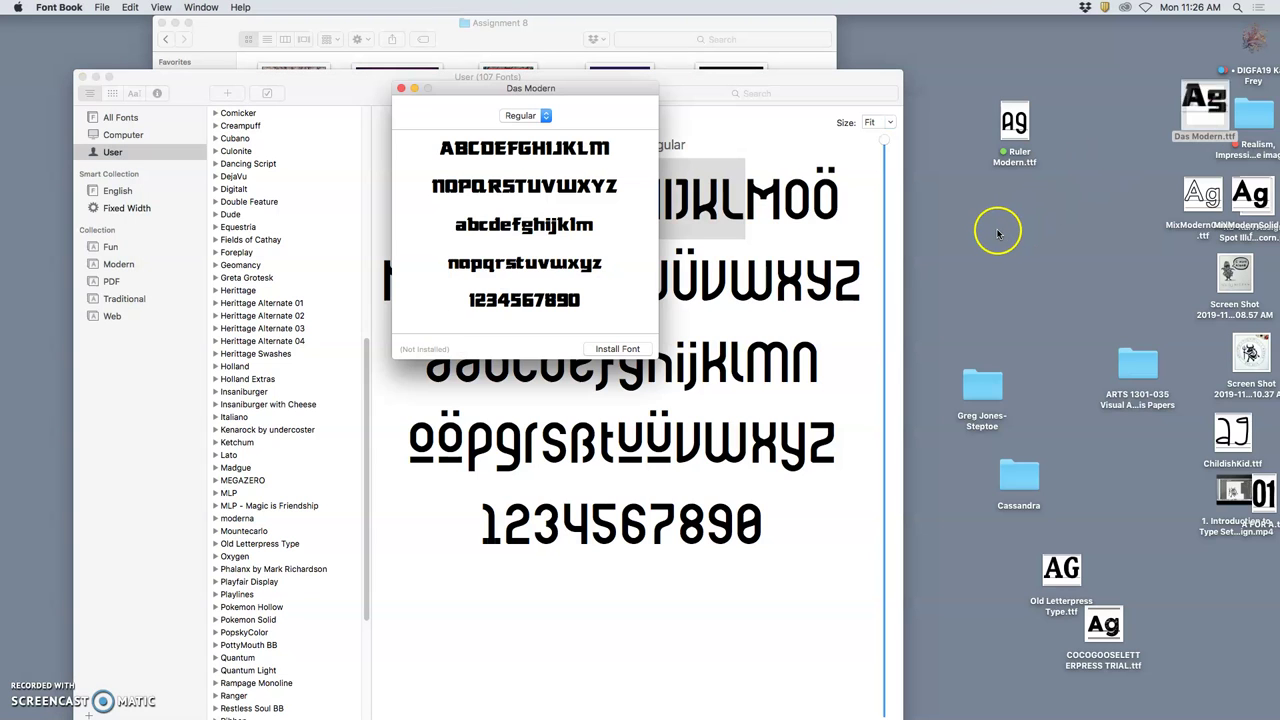
{"action": "left_click", "coordinate": [641, 348]}
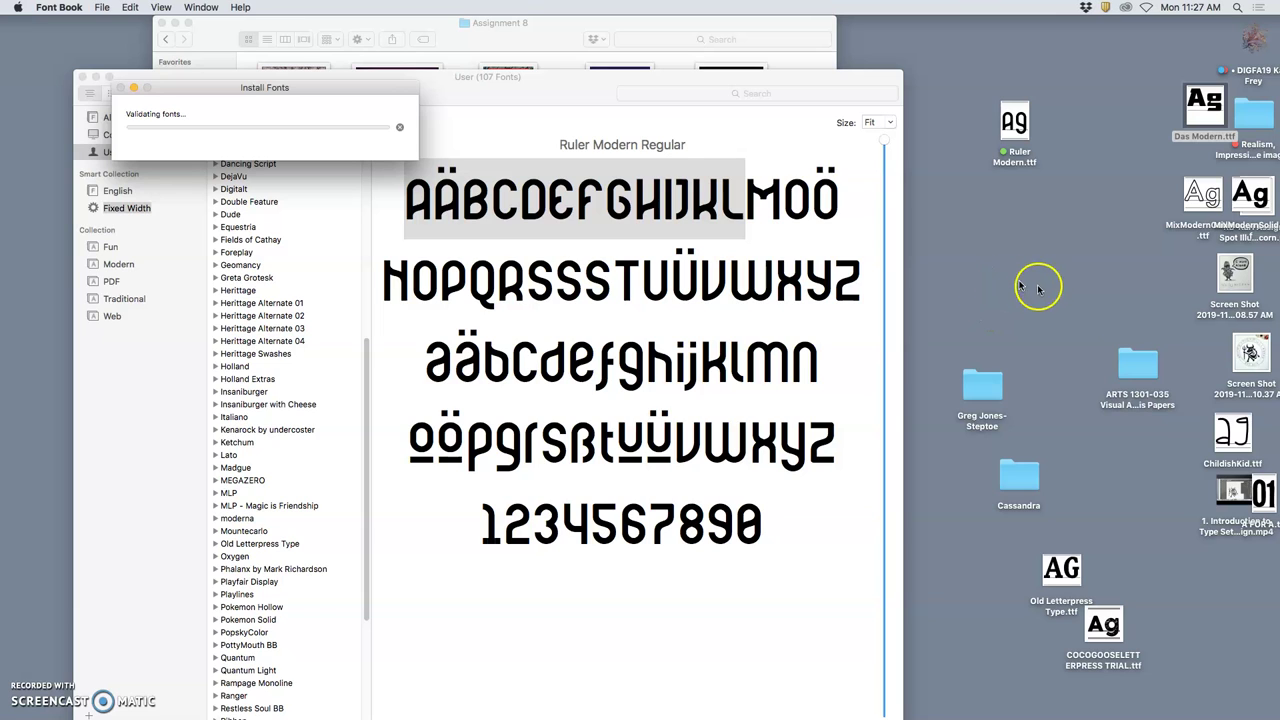
Step: Install the ChildishKid.ttf and A FOR A.ttf fonts from their previews
{"action": "left_click", "coordinate": [1232, 432]}
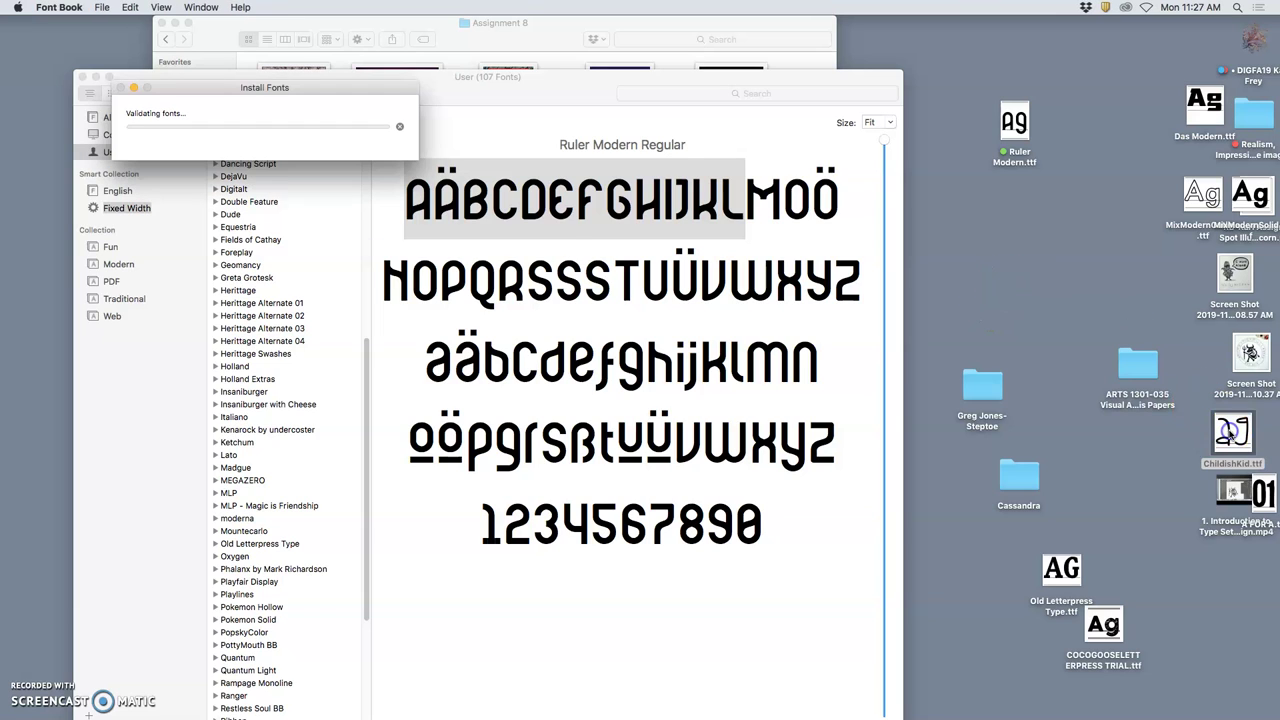
{"action": "double_click", "coordinate": [1232, 432]}
{"action": "left_click", "coordinate": [652, 314]}
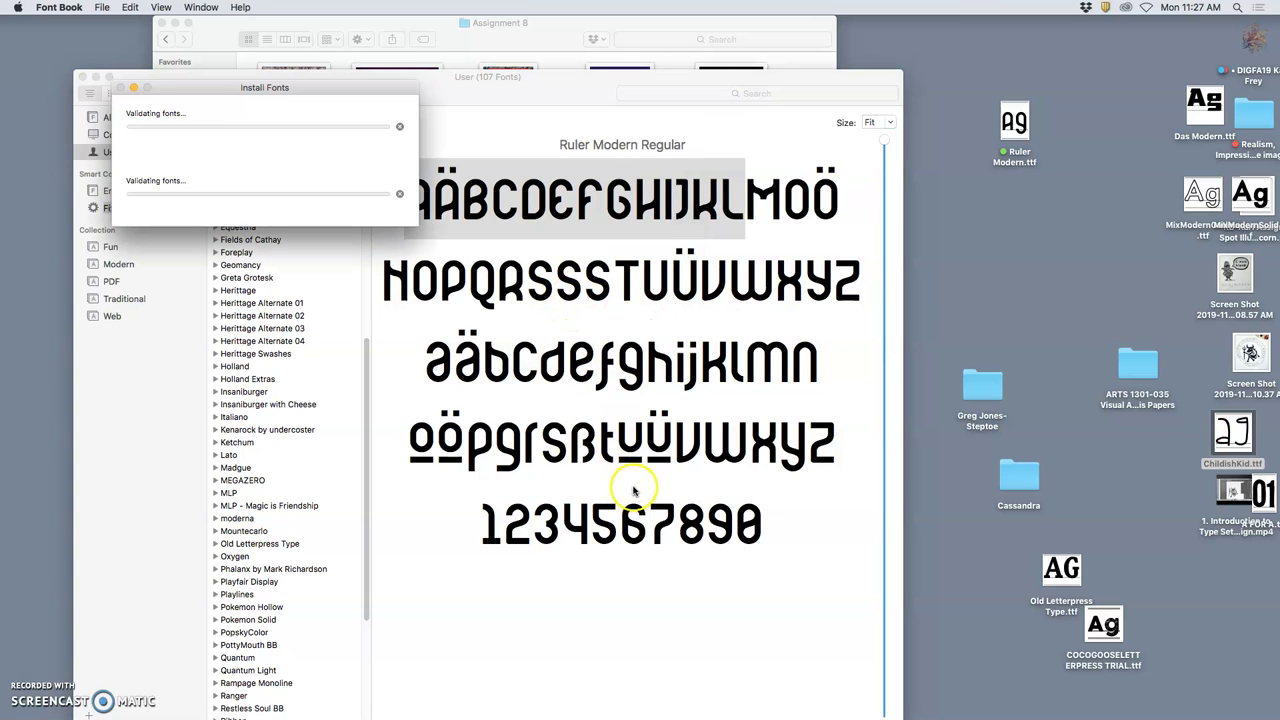
{"action": "double_click", "coordinate": [1266, 497]}
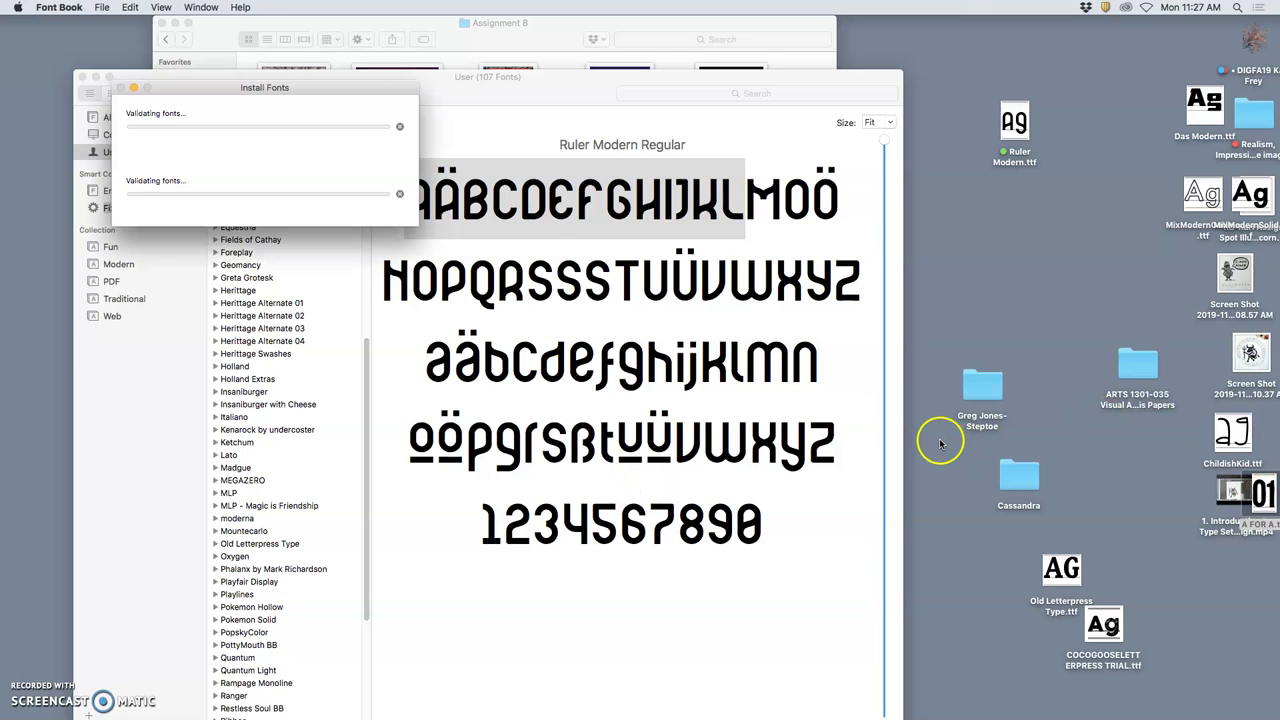
{"action": "left_click", "coordinate": [647, 288]}
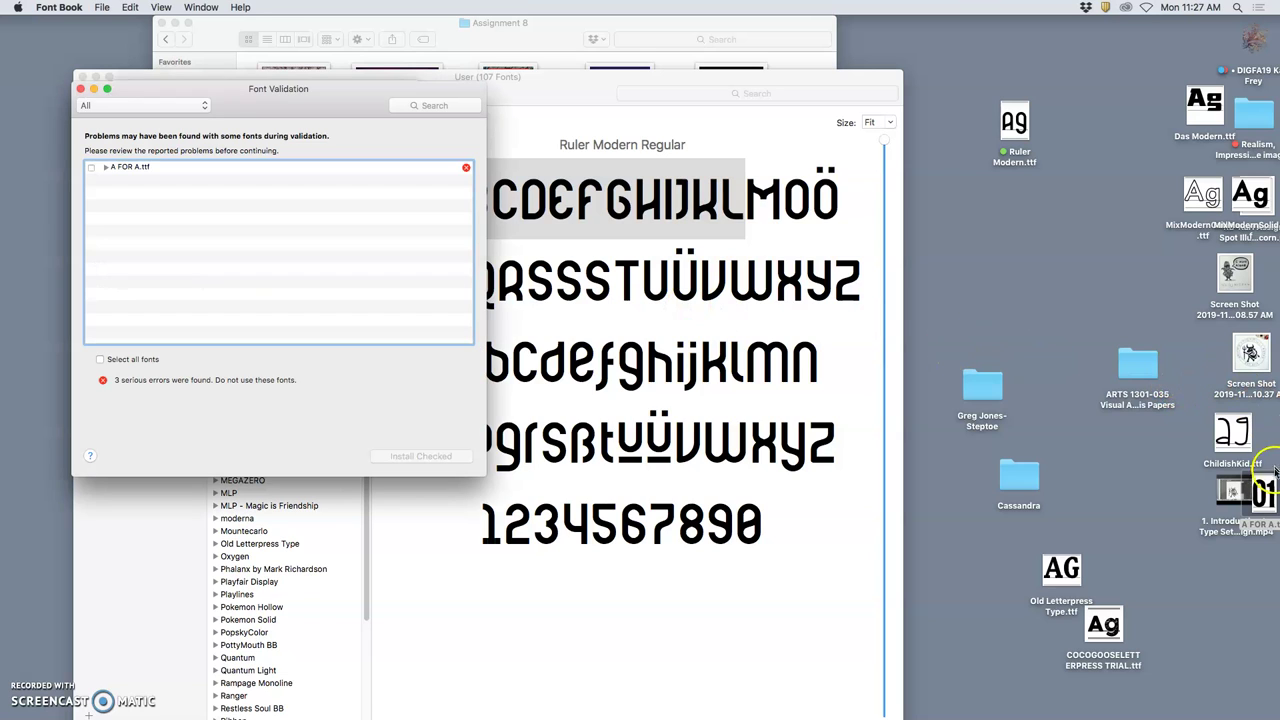
Step: Tag ChildishKid.ttf green and group it with Das Modern, MixModernOutline and MixModernSolid on the desktop
{"action": "left_click_drag", "start_coordinate": [1258, 497], "coordinate": [1124, 472]}
{"action": "left_click_drag", "start_coordinate": [1232, 432], "coordinate": [1052, 340]}
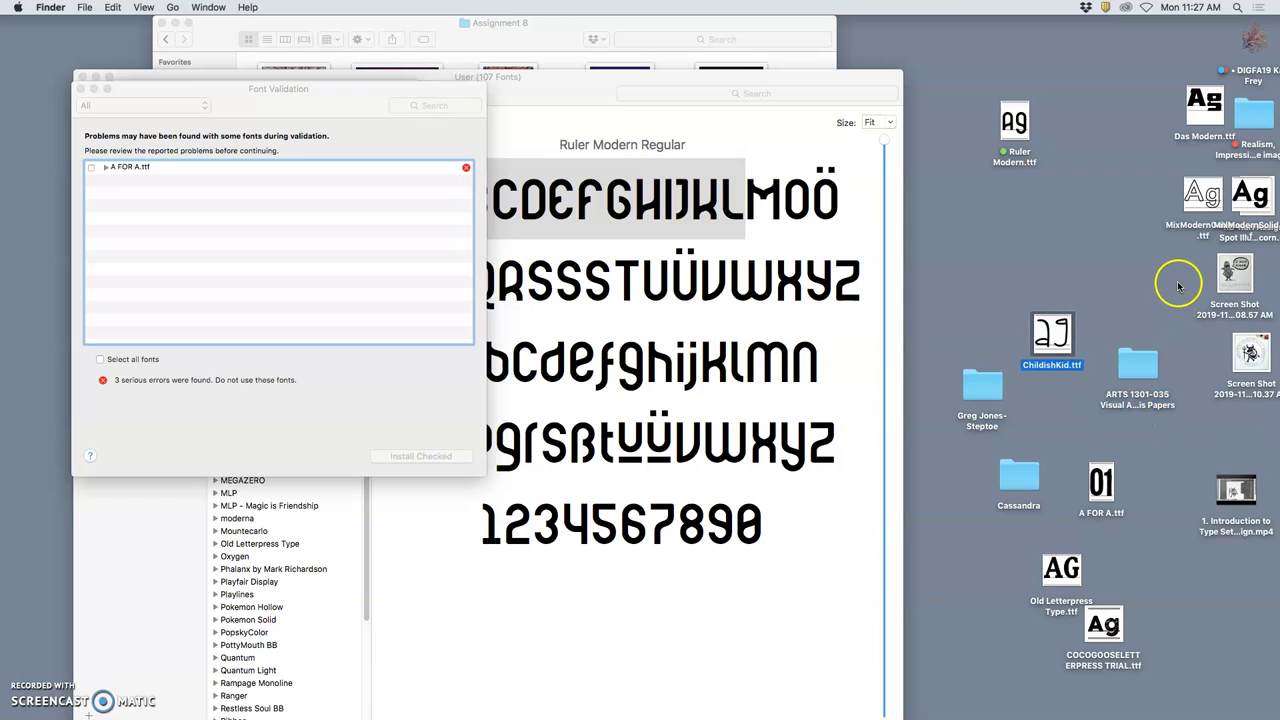
{"action": "right_click", "coordinate": [1050, 362]}
{"action": "left_click", "coordinate": [1119, 627]}
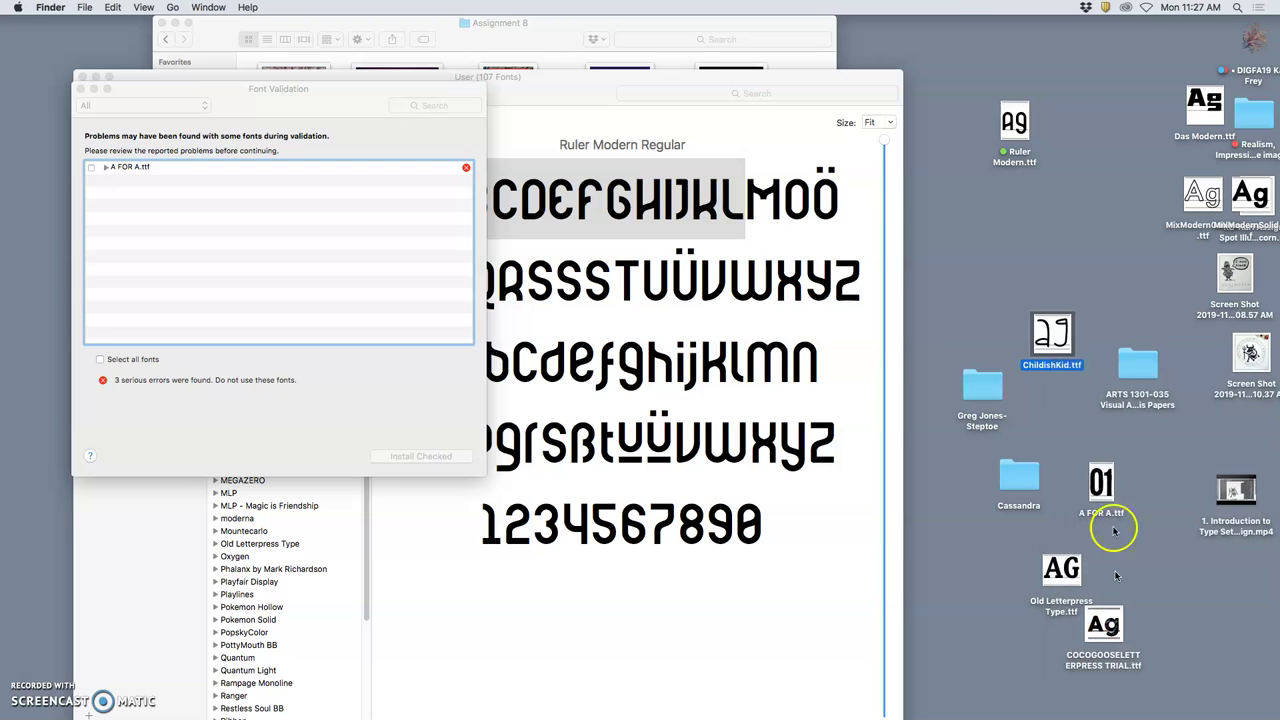
{"action": "left_click_drag", "start_coordinate": [1050, 336], "coordinate": [1014, 207]}
{"action": "left_click", "coordinate": [1051, 271]}
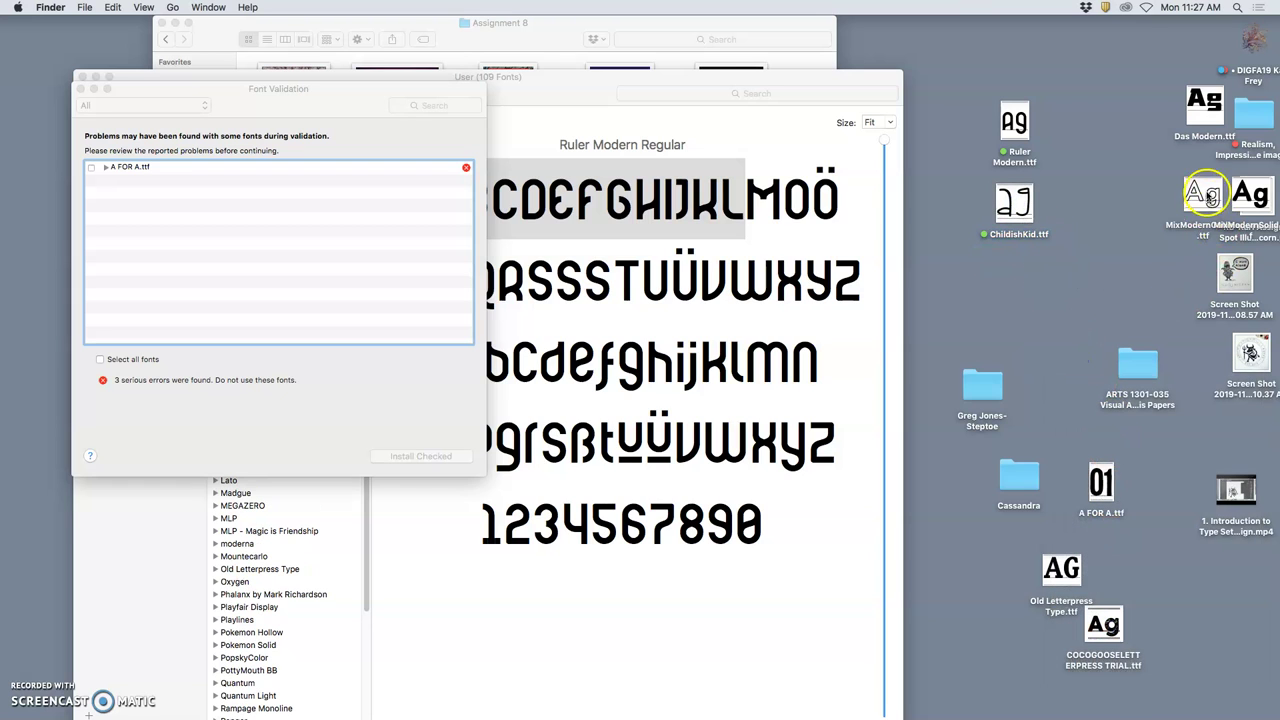
{"action": "left_click_drag", "start_coordinate": [1205, 112], "coordinate": [1072, 278]}
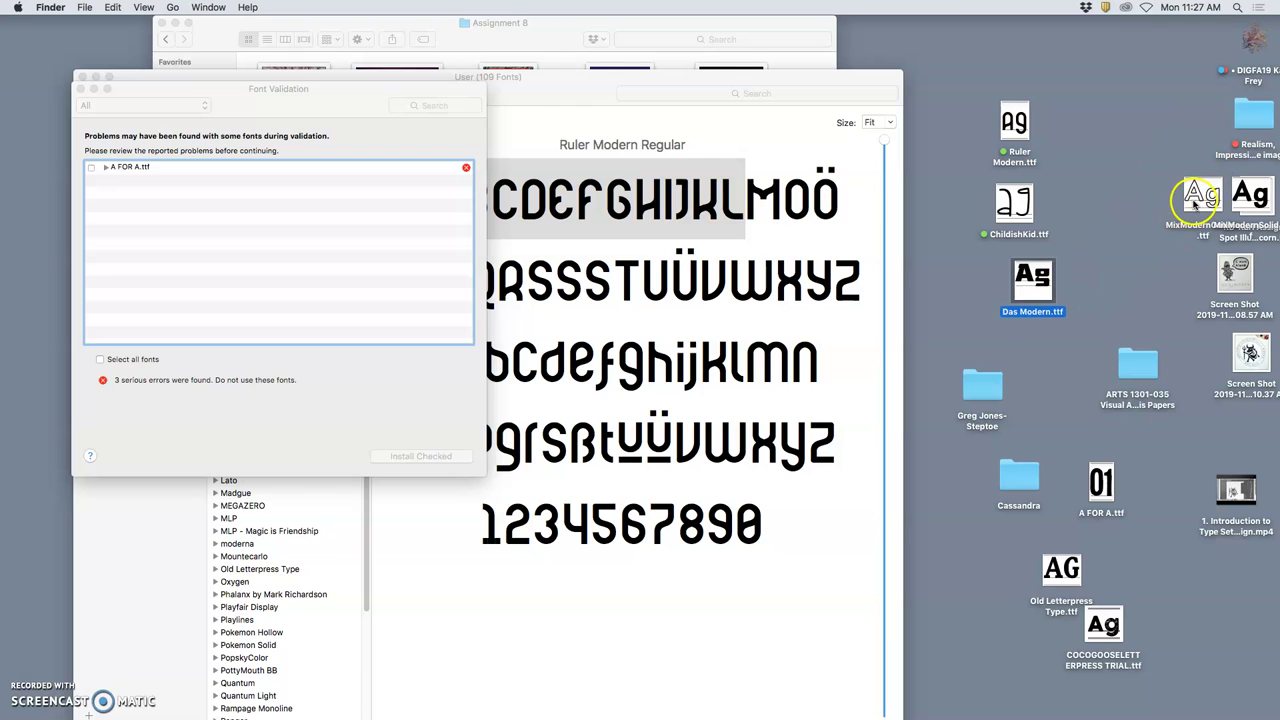
{"action": "left_click_drag", "start_coordinate": [1200, 198], "coordinate": [1133, 200]}
{"action": "left_click_drag", "start_coordinate": [1248, 195], "coordinate": [1140, 118]}
Step: Open the MixModernSolid preview, check A FOR A's error in the validation report, and dismiss it
{"action": "double_click", "coordinate": [1140, 118]}
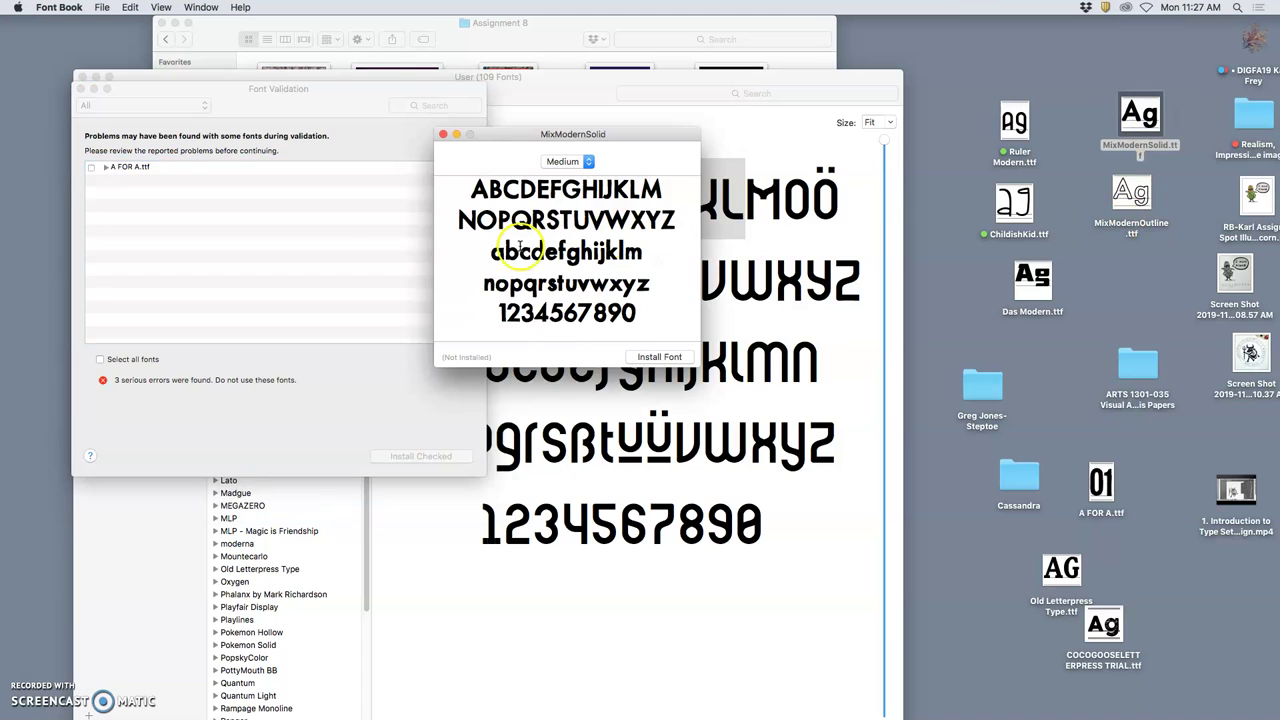
{"action": "left_click", "coordinate": [129, 137]}
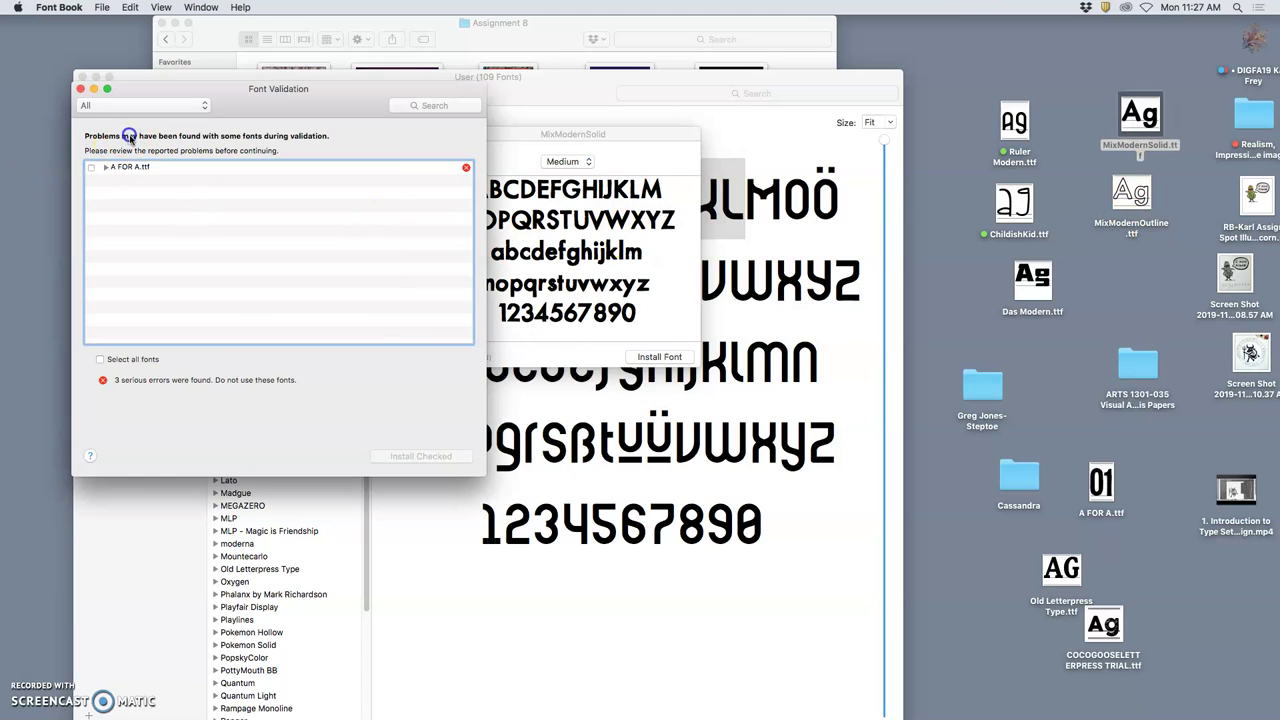
{"action": "left_click", "coordinate": [90, 167]}
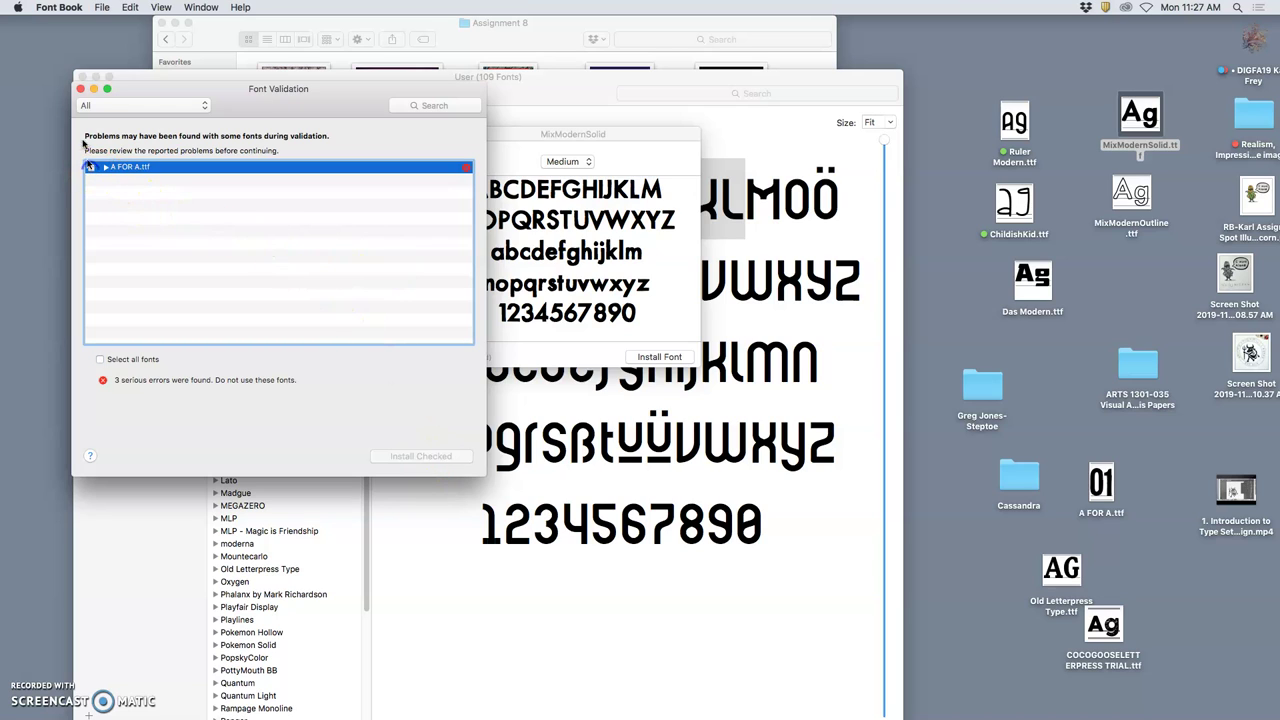
{"action": "left_click", "coordinate": [81, 89]}
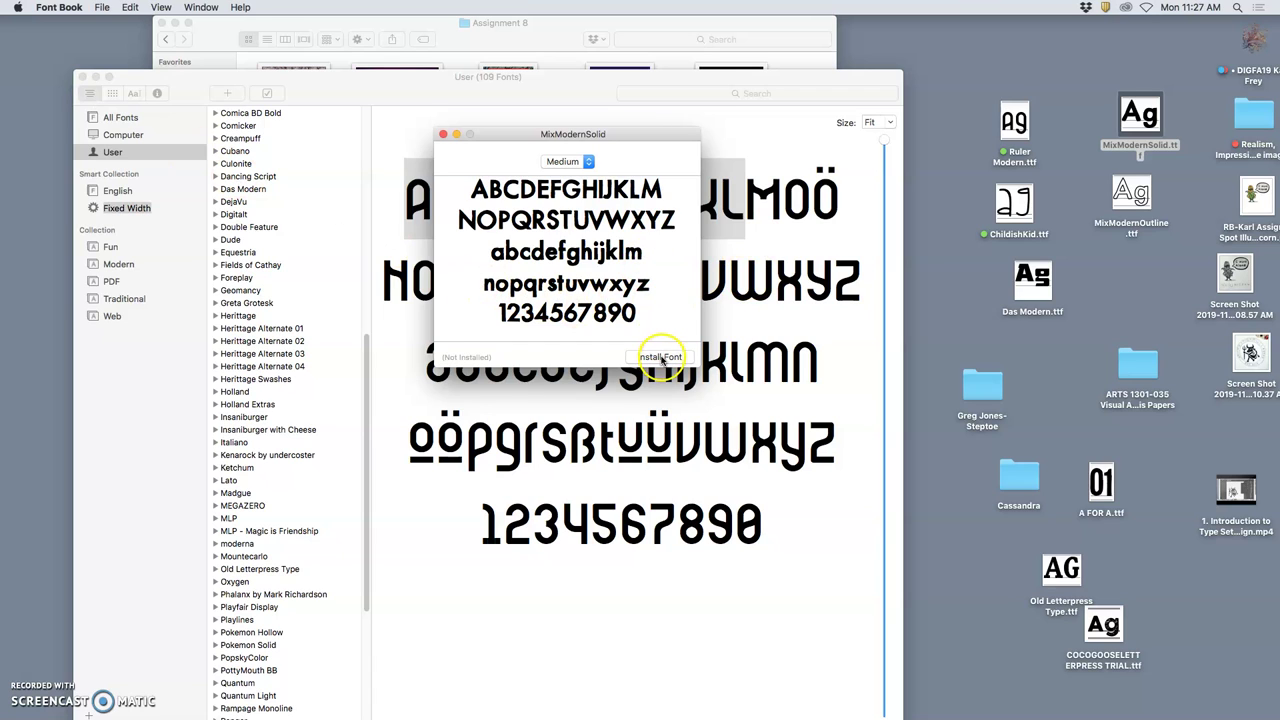
Step: Install MixModernSolid, then MixModernOutline, bringing the User library to 111 fonts
{"action": "left_click", "coordinate": [661, 358]}
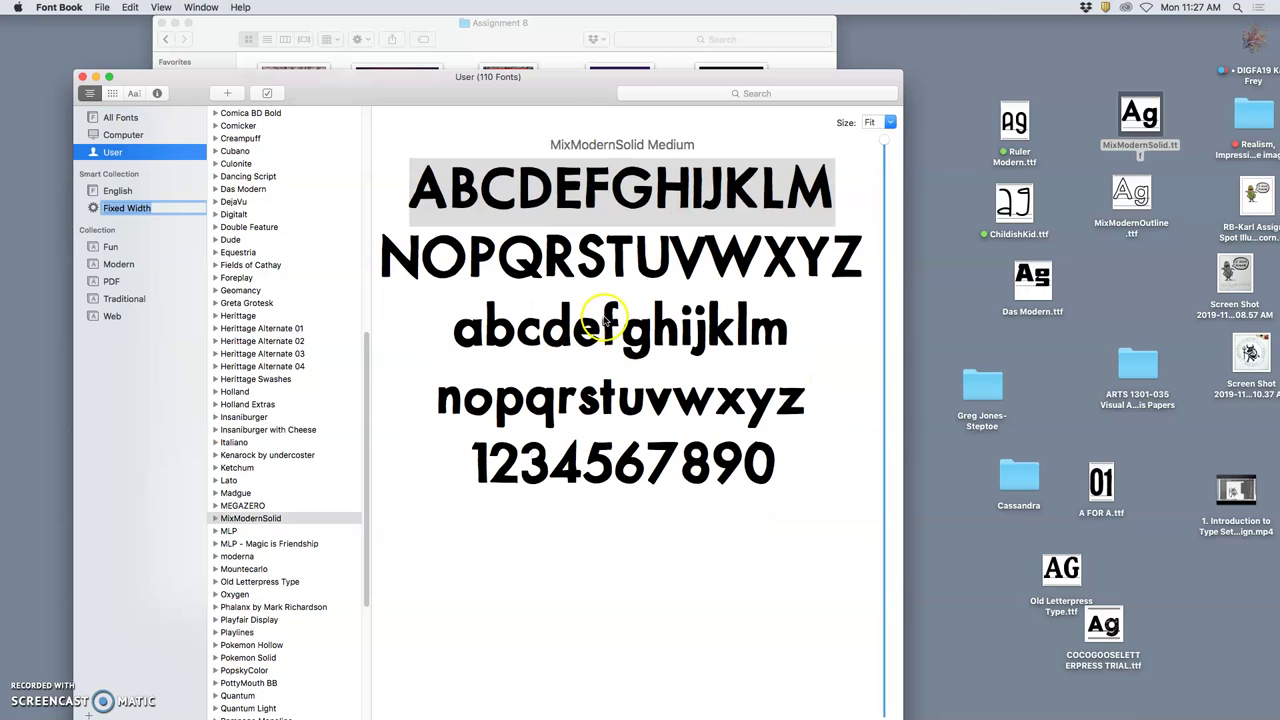
{"action": "left_click_drag", "start_coordinate": [562, 96], "coordinate": [542, 45]}
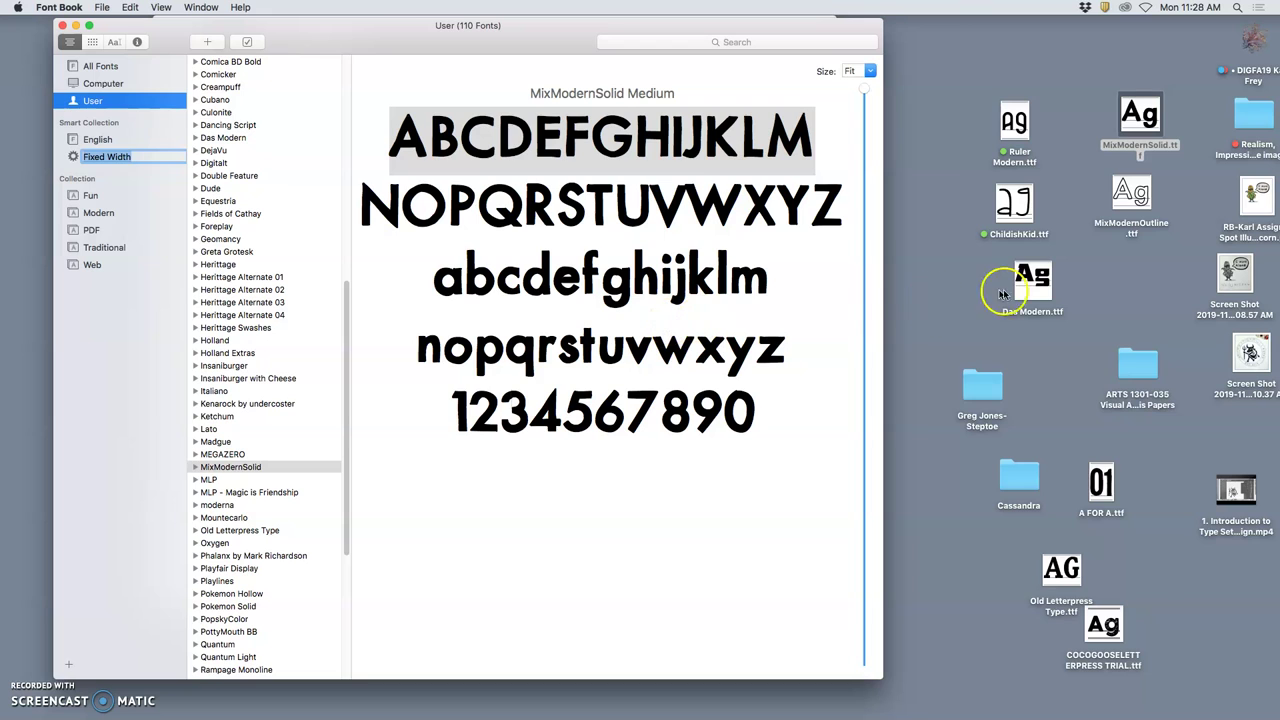
{"action": "double_click", "coordinate": [1130, 208]}
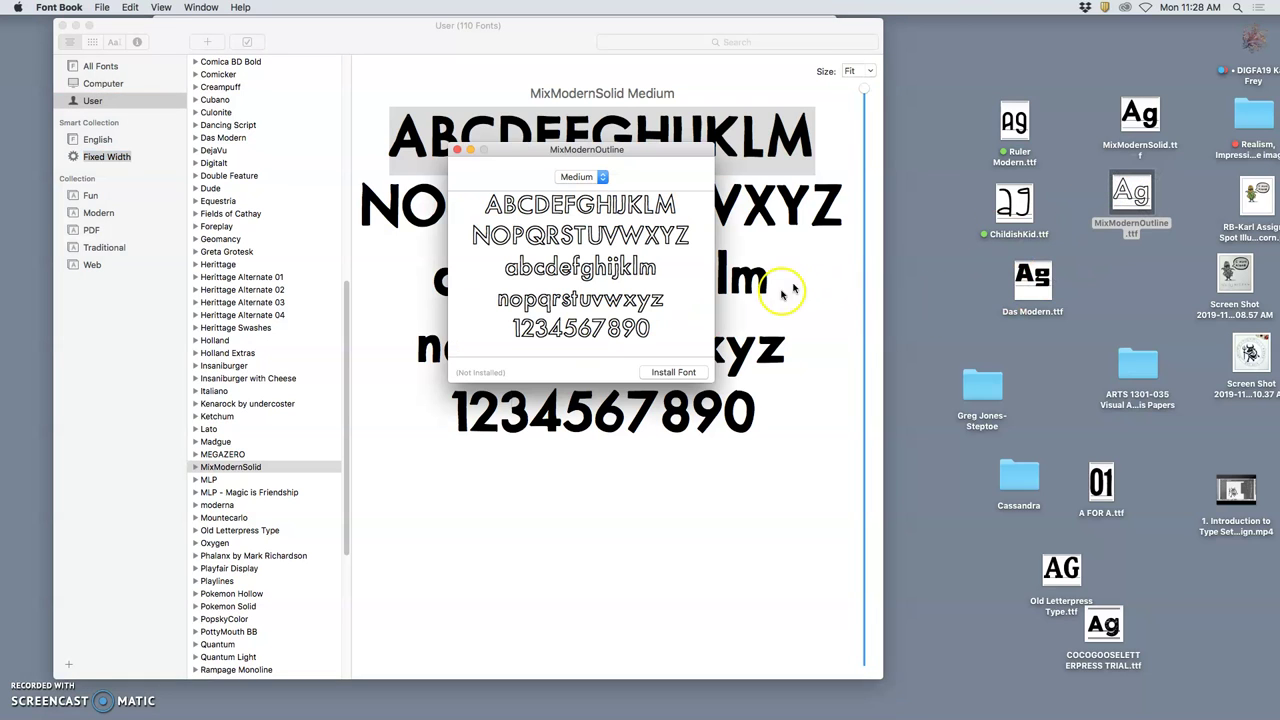
{"action": "left_click", "coordinate": [704, 378]}
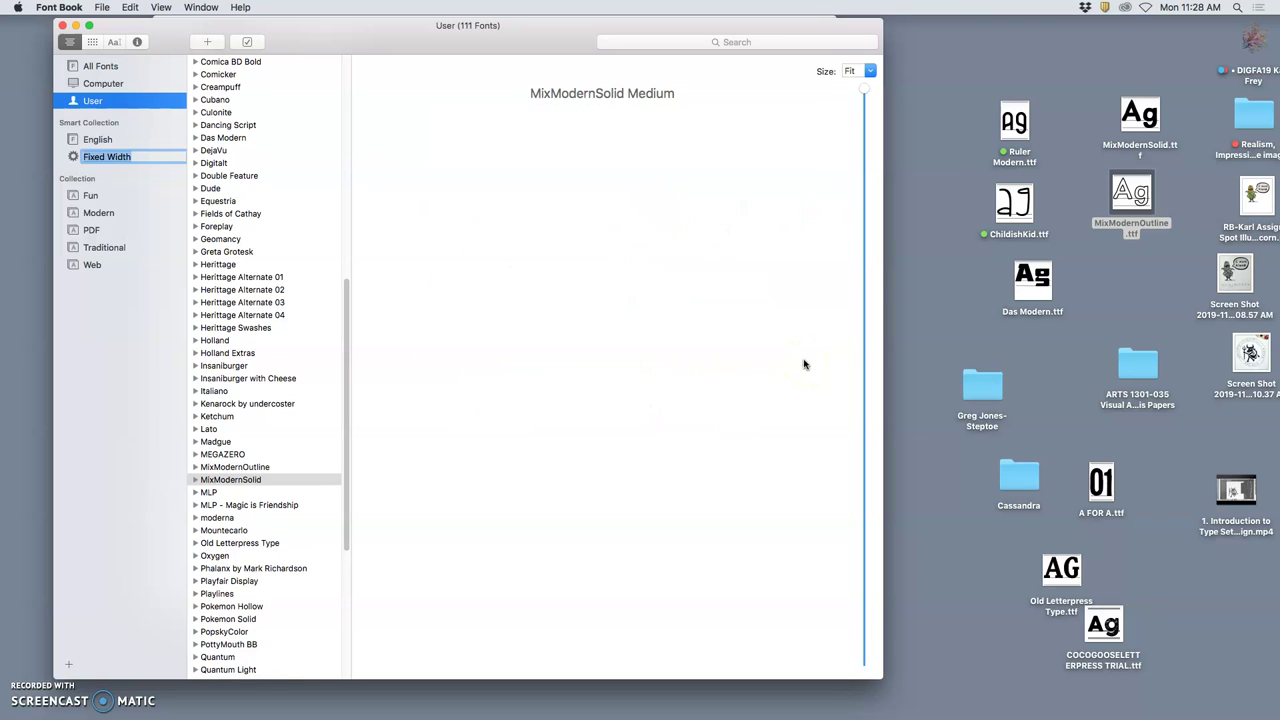
Step: Preview Insaniburger, Kenarock, Lato, MLP, Oxygen, Pokemon Solid/Hollow and PopskyColor in the User list
{"action": "left_click", "coordinate": [225, 366]}
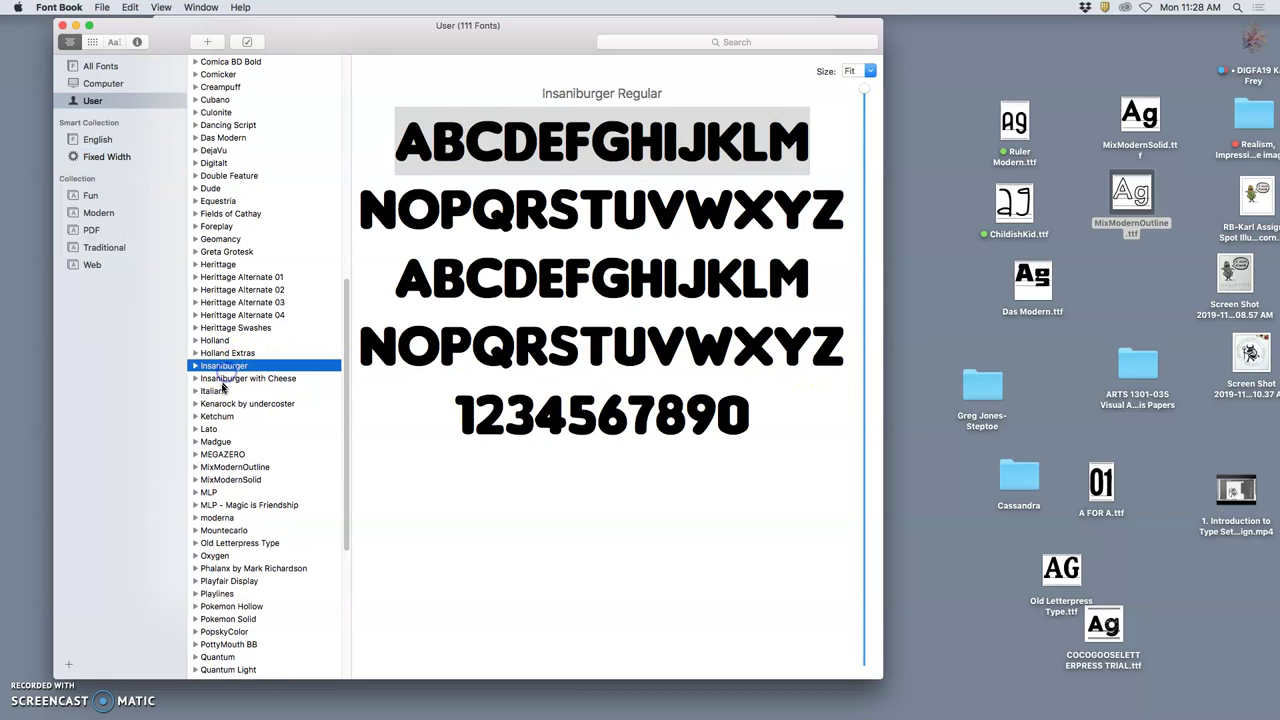
{"action": "left_click", "coordinate": [224, 379]}
{"action": "left_click", "coordinate": [216, 404]}
{"action": "left_click", "coordinate": [208, 429]}
{"action": "left_click", "coordinate": [205, 505]}
{"action": "left_click", "coordinate": [210, 556]}
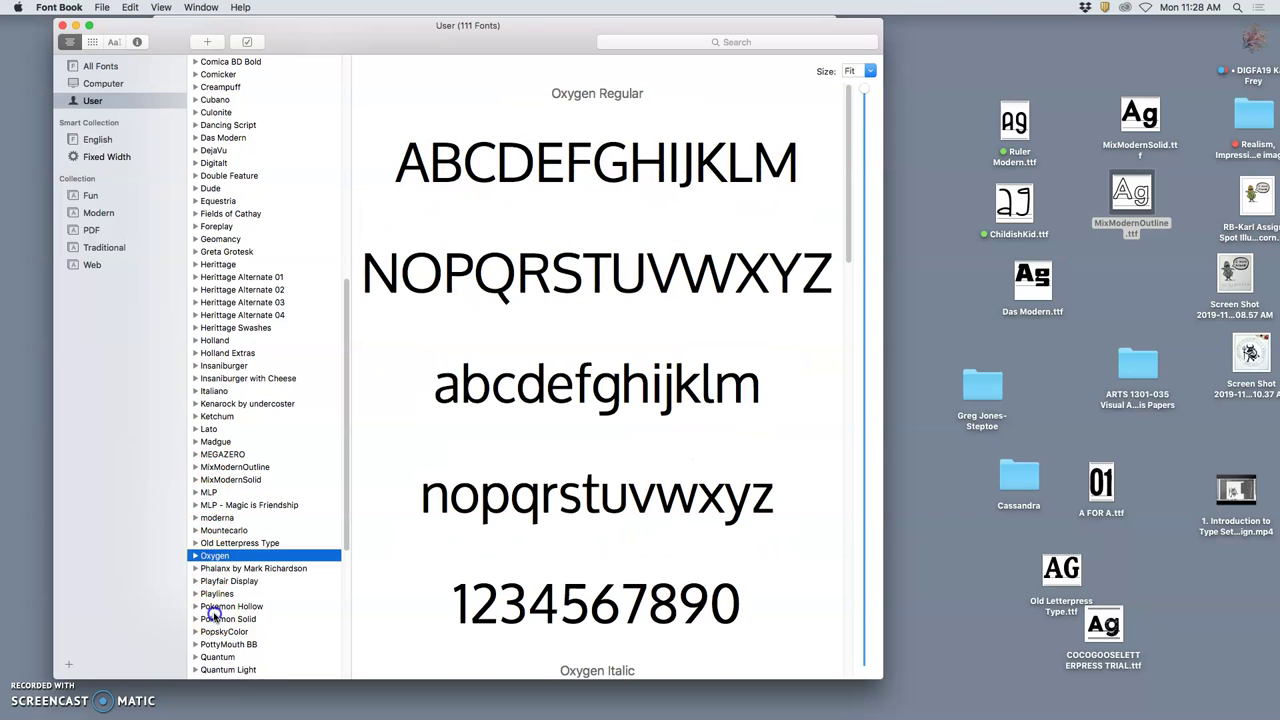
{"action": "left_click", "coordinate": [215, 619]}
{"action": "left_click", "coordinate": [233, 606]}
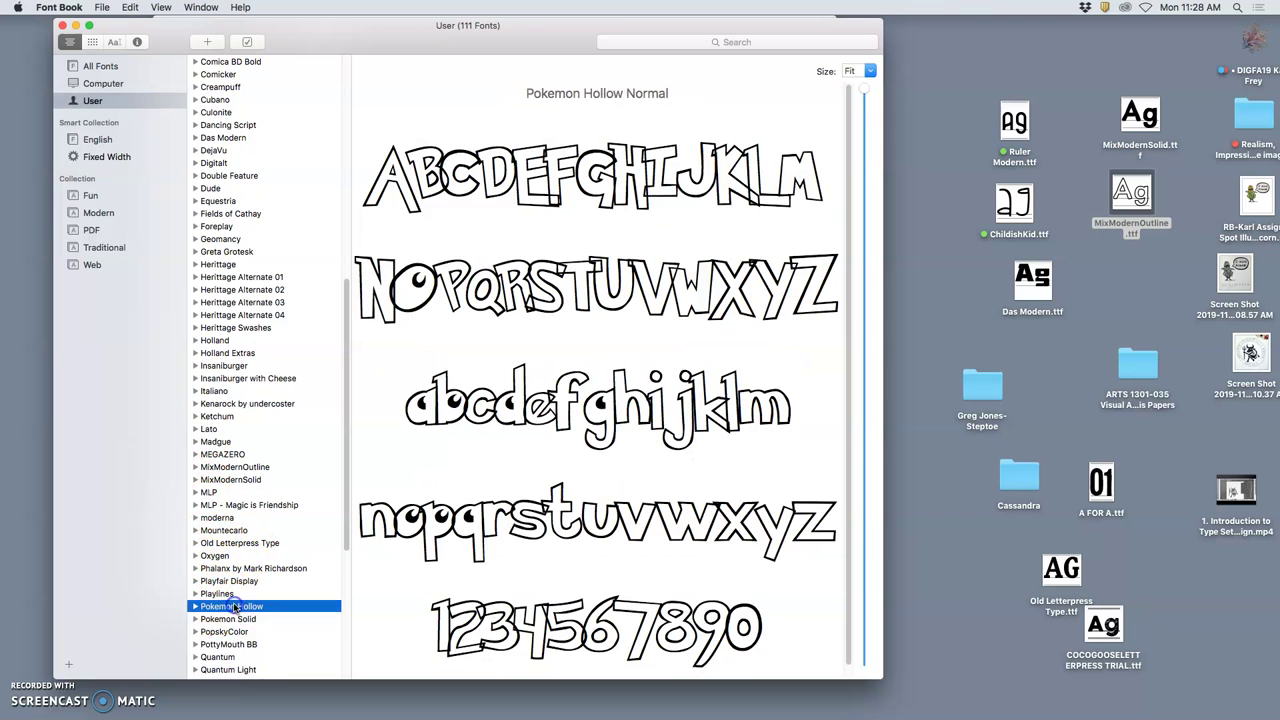
{"action": "left_click", "coordinate": [226, 606]}
{"action": "left_click", "coordinate": [216, 620]}
{"action": "left_click", "coordinate": [214, 633]}
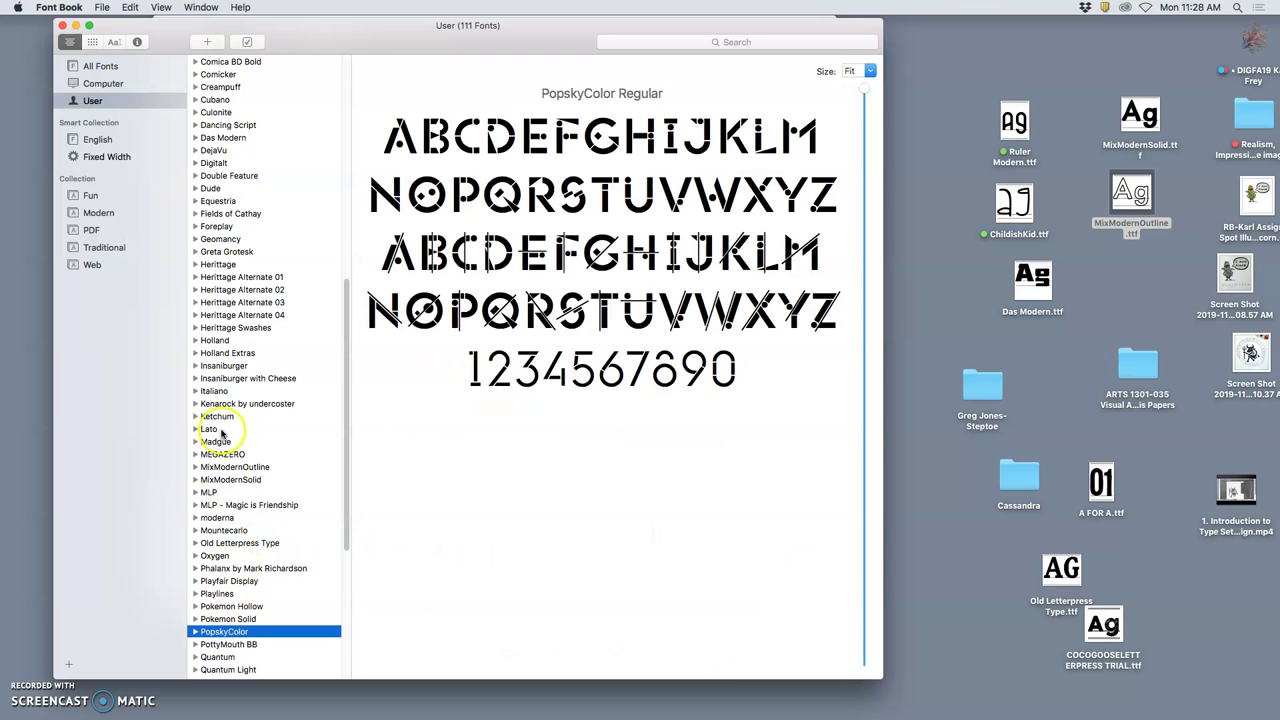
Step: Compare Holland Extras, Insaniburger, Kenarock, Lato, MixModernSolid and MLP previews
{"action": "left_click", "coordinate": [226, 367]}
{"action": "left_click", "coordinate": [222, 354]}
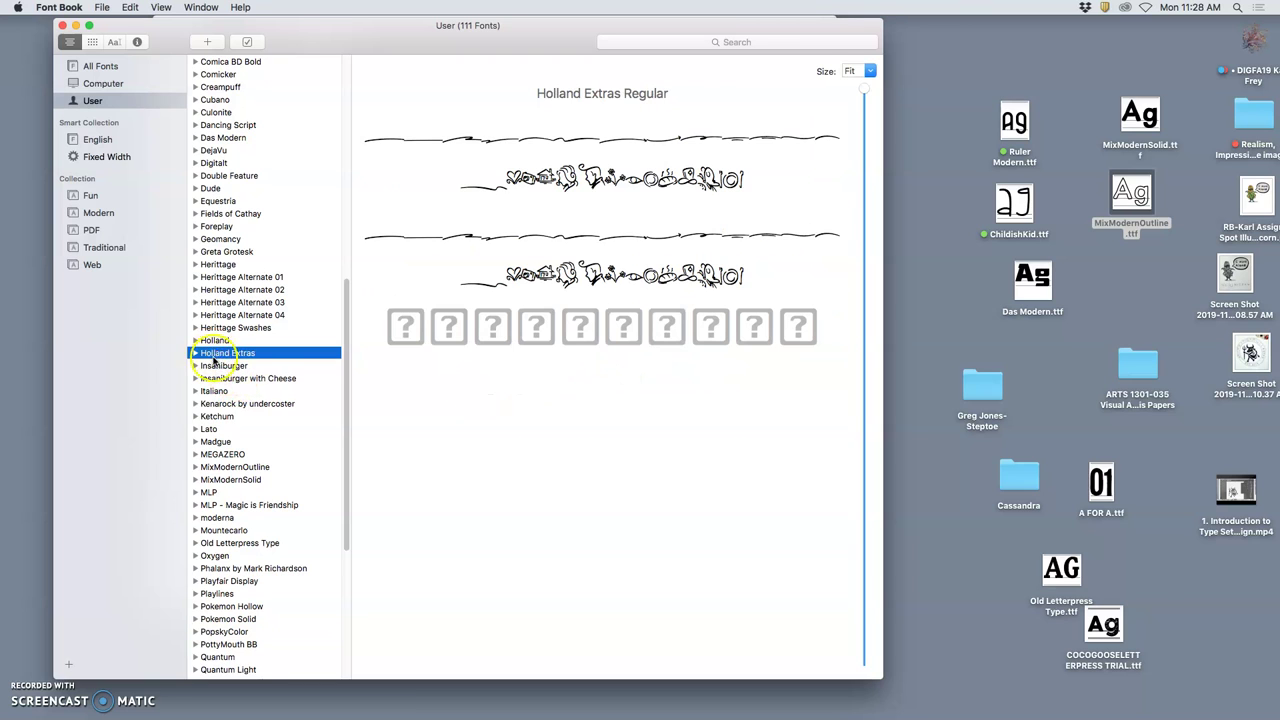
{"action": "left_click", "coordinate": [213, 378]}
{"action": "left_click", "coordinate": [210, 403]}
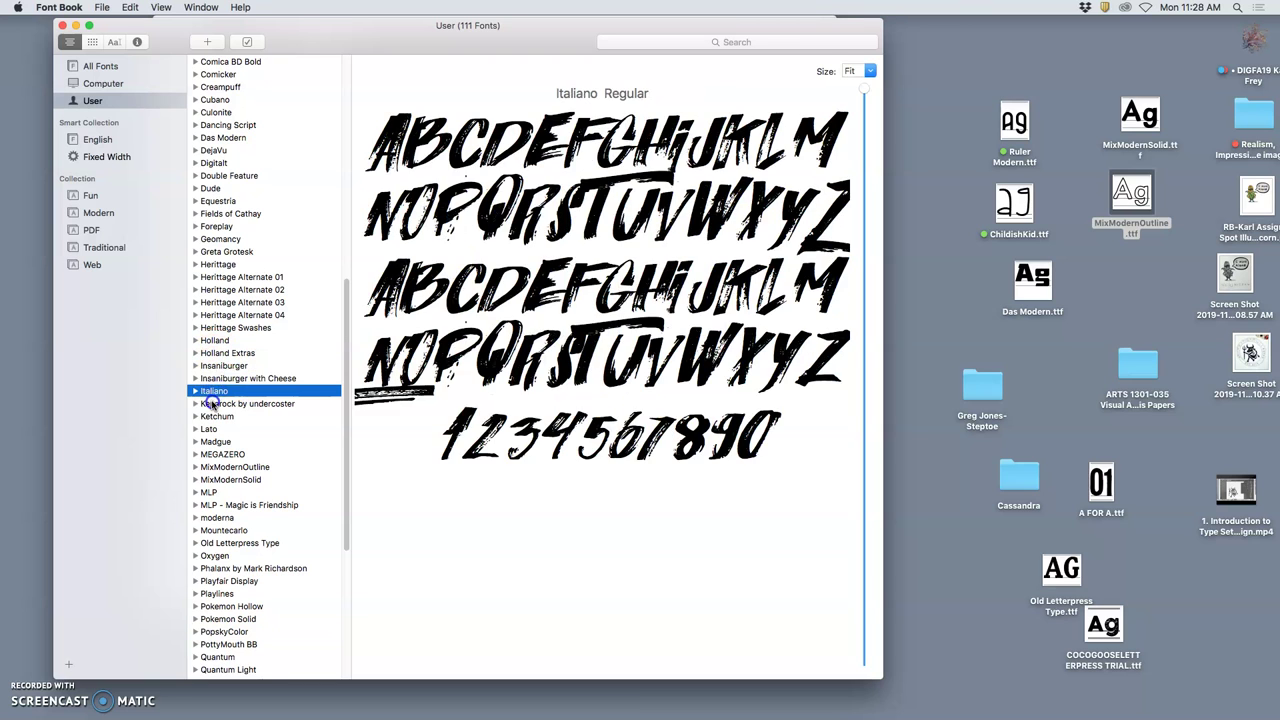
{"action": "left_click", "coordinate": [206, 417]}
{"action": "left_click", "coordinate": [206, 429]}
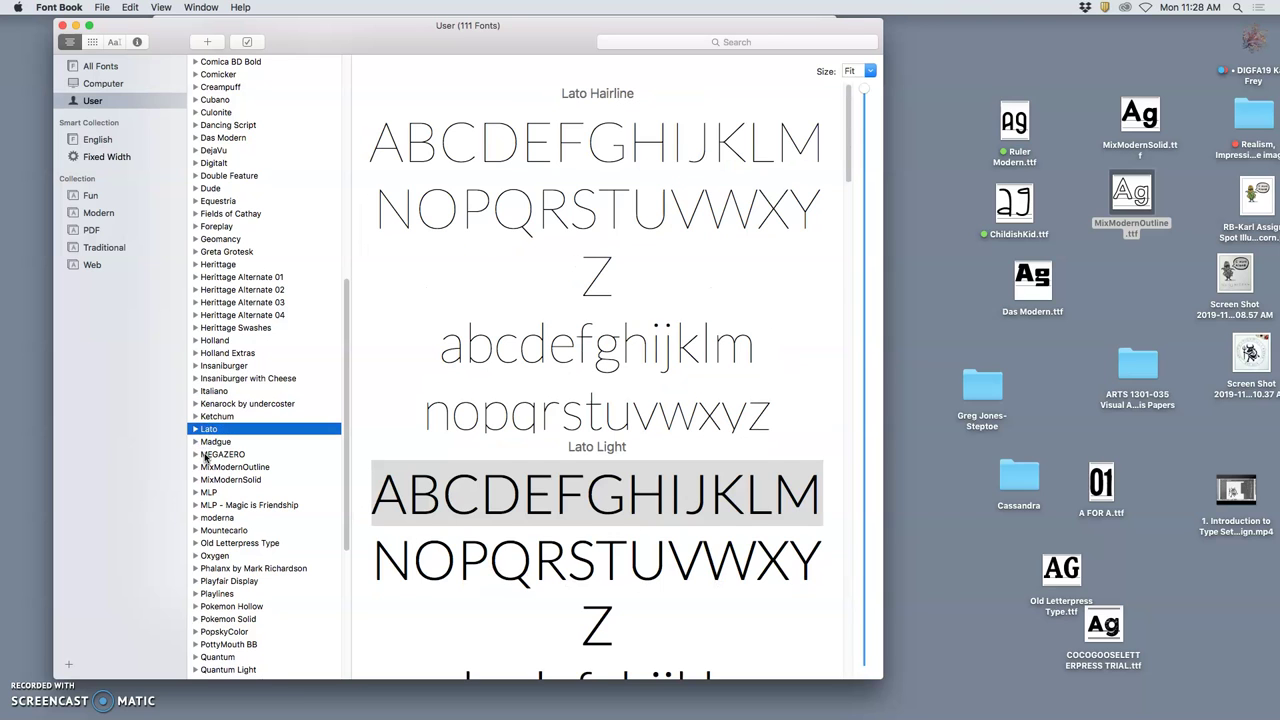
{"action": "left_click", "coordinate": [205, 454]}
{"action": "left_click", "coordinate": [206, 467]}
{"action": "left_click", "coordinate": [206, 480]}
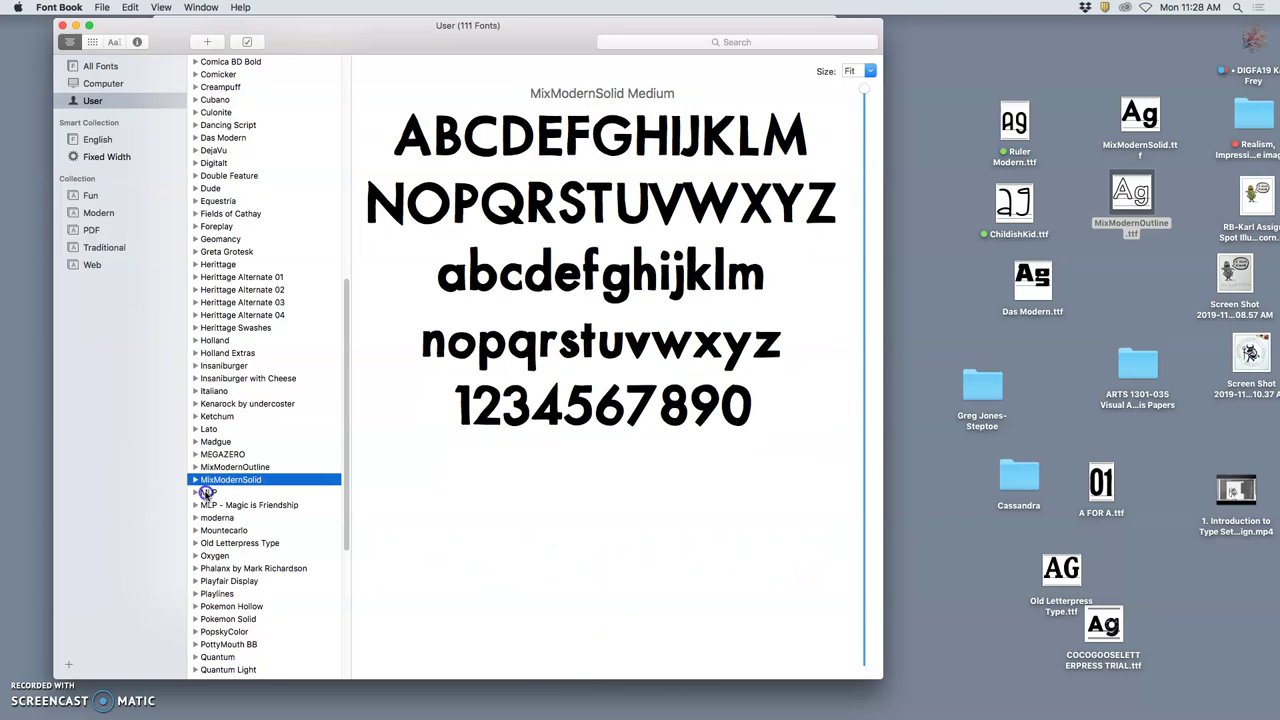
{"action": "left_click", "coordinate": [206, 492]}
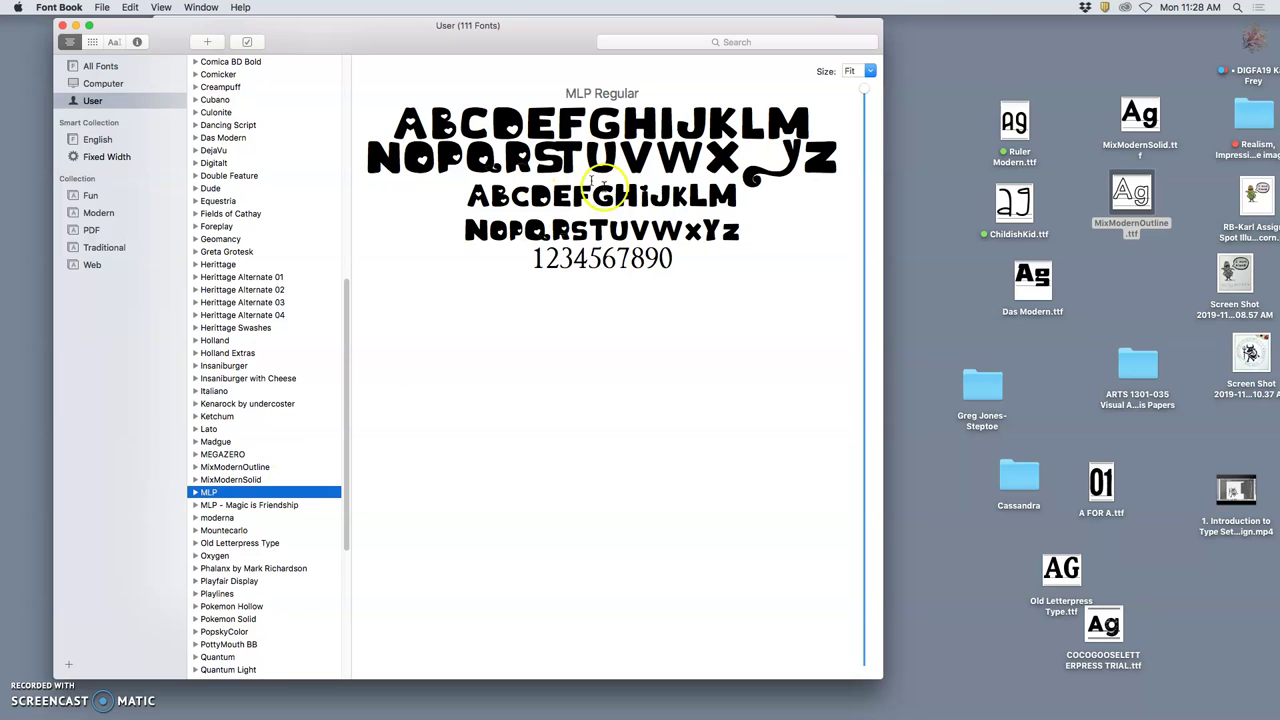
Step: Preview Equestria and Calderock Stamp, then reposition the Font Book window near the top
{"action": "left_click", "coordinate": [218, 201]}
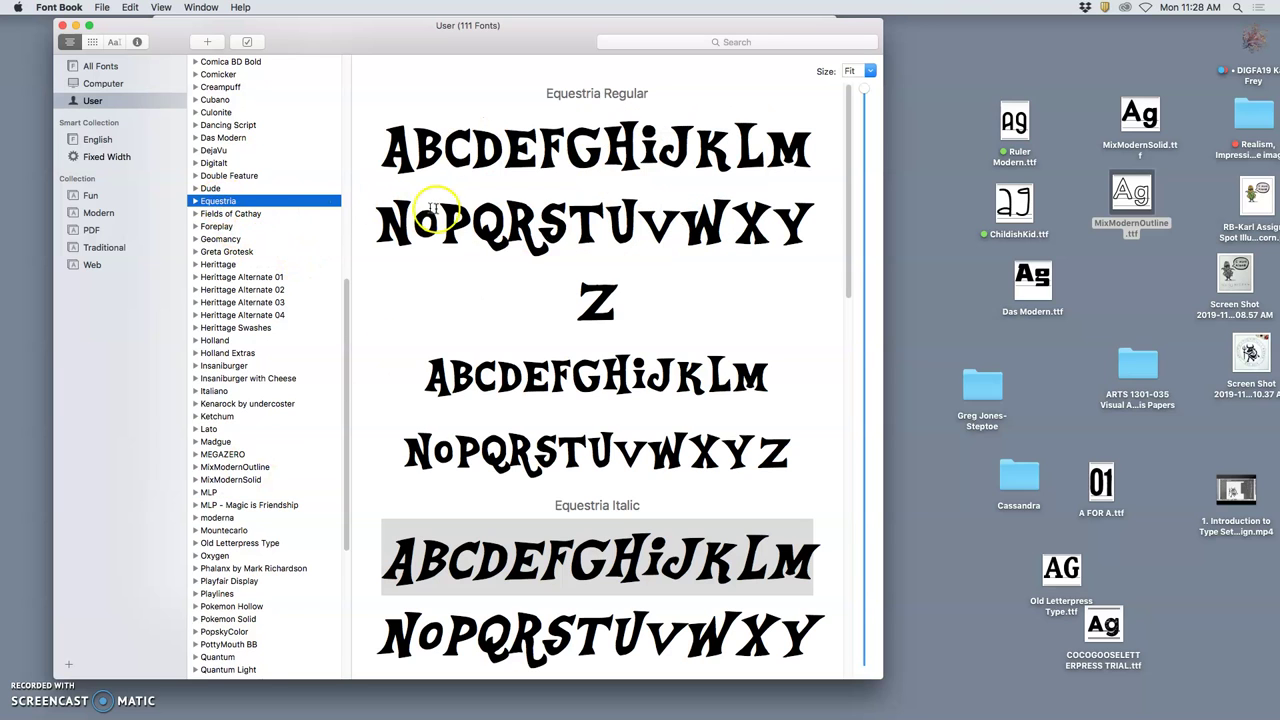
{"action": "scroll", "coordinate": [232, 240], "scroll_direction": "up", "scroll_amount": 10}
{"action": "left_click", "coordinate": [230, 258]}
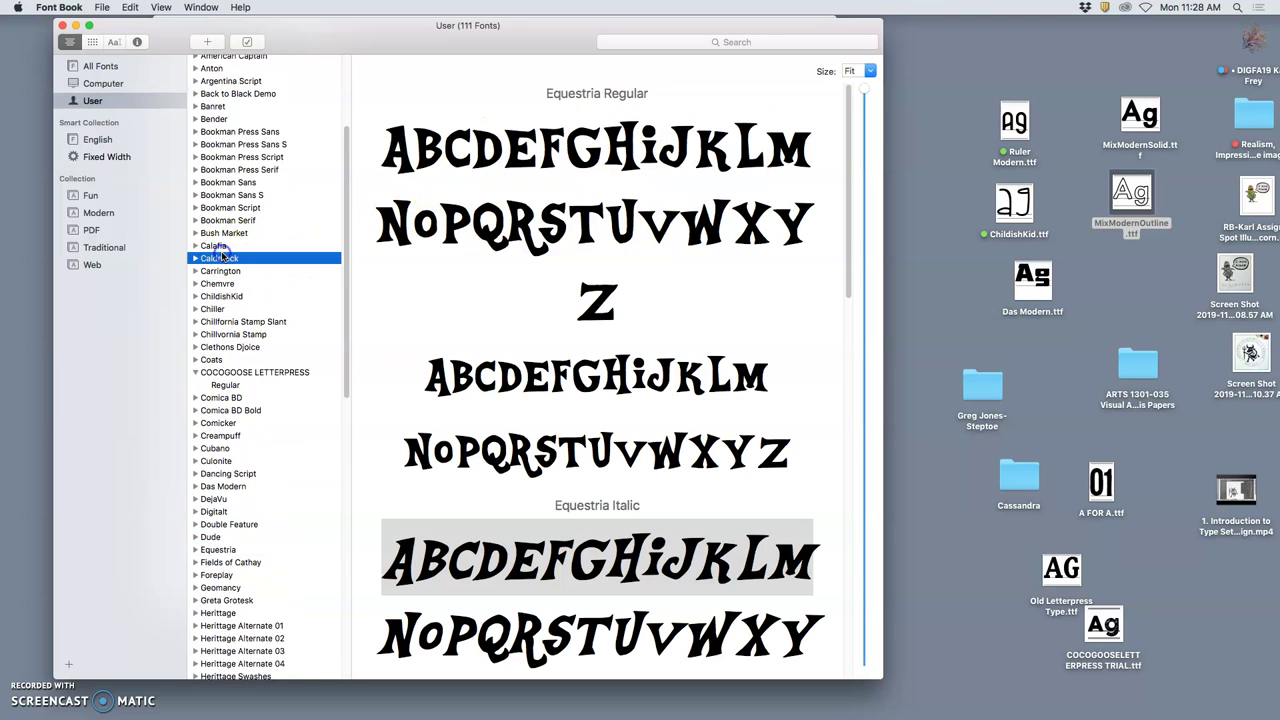
{"action": "left_click", "coordinate": [232, 221]}
{"action": "left_click_drag", "start_coordinate": [284, 35], "coordinate": [459, 375]}
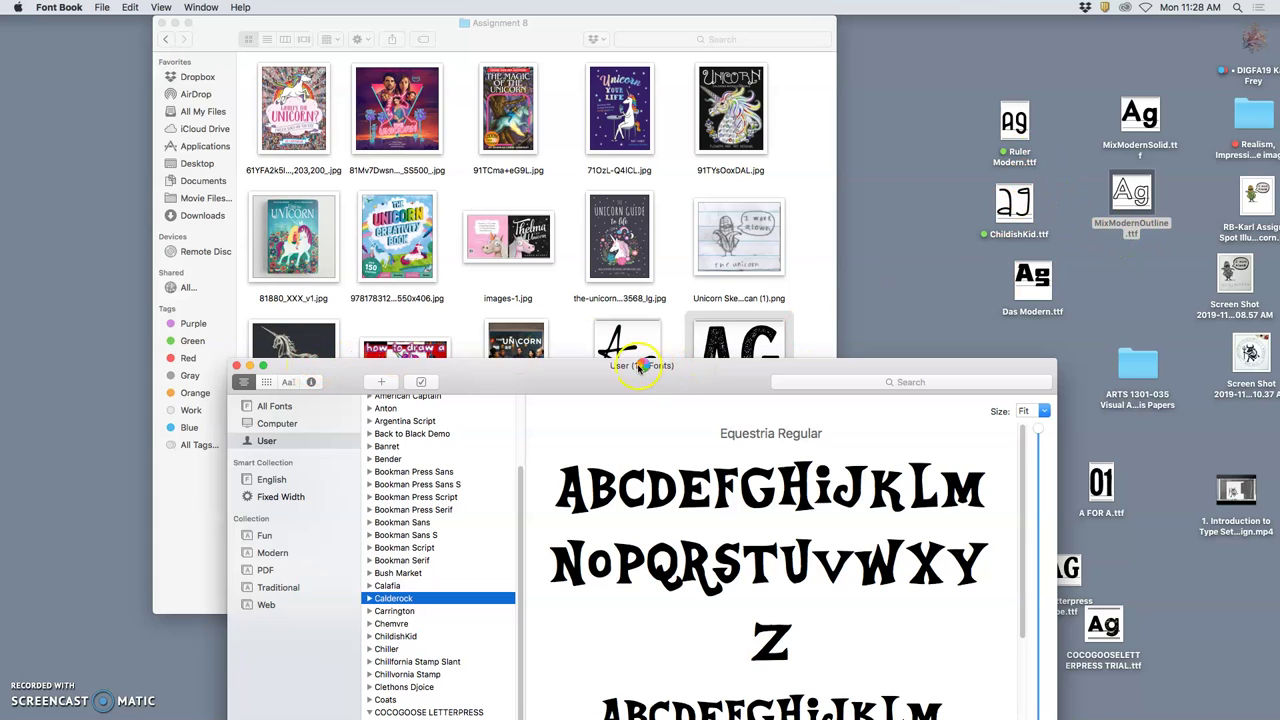
{"action": "left_click_drag", "start_coordinate": [626, 366], "coordinate": [481, 47]}
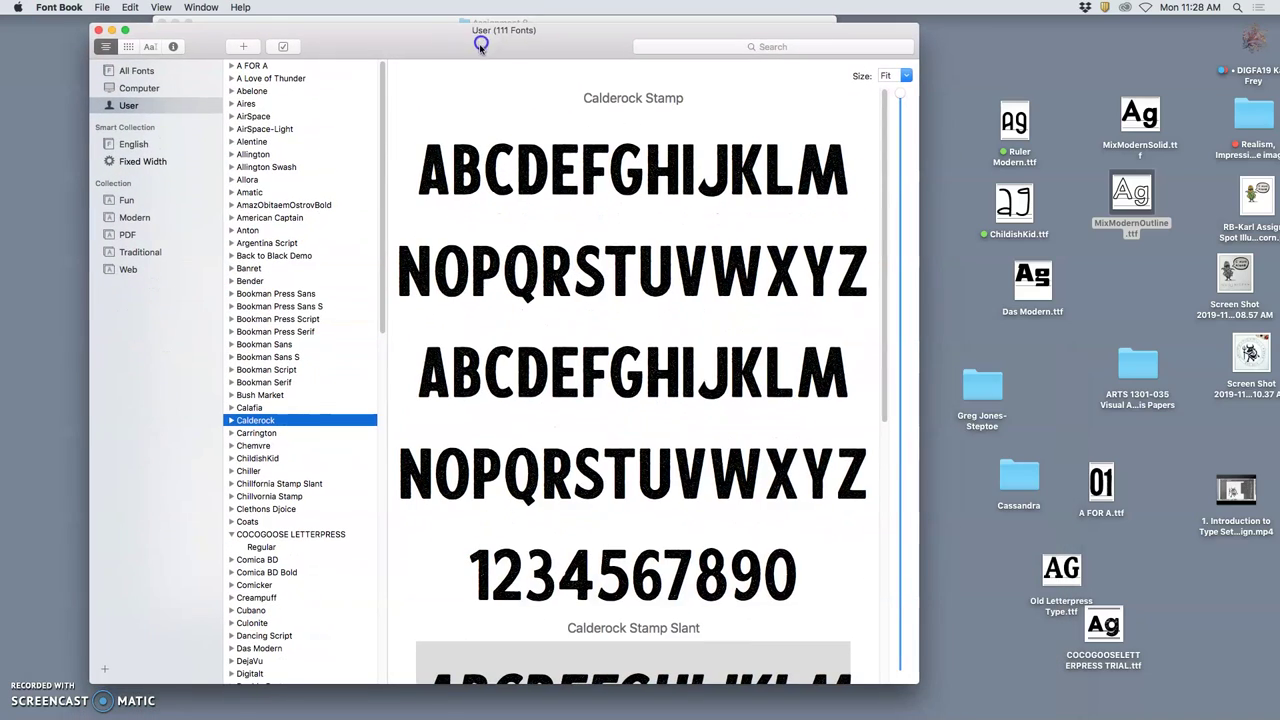
Step: Minimize Font Book and Finder, then open Assign 7 Spot Illustration unicorn.png in Illustrator CC 2018
{"action": "left_click", "coordinate": [112, 31]}
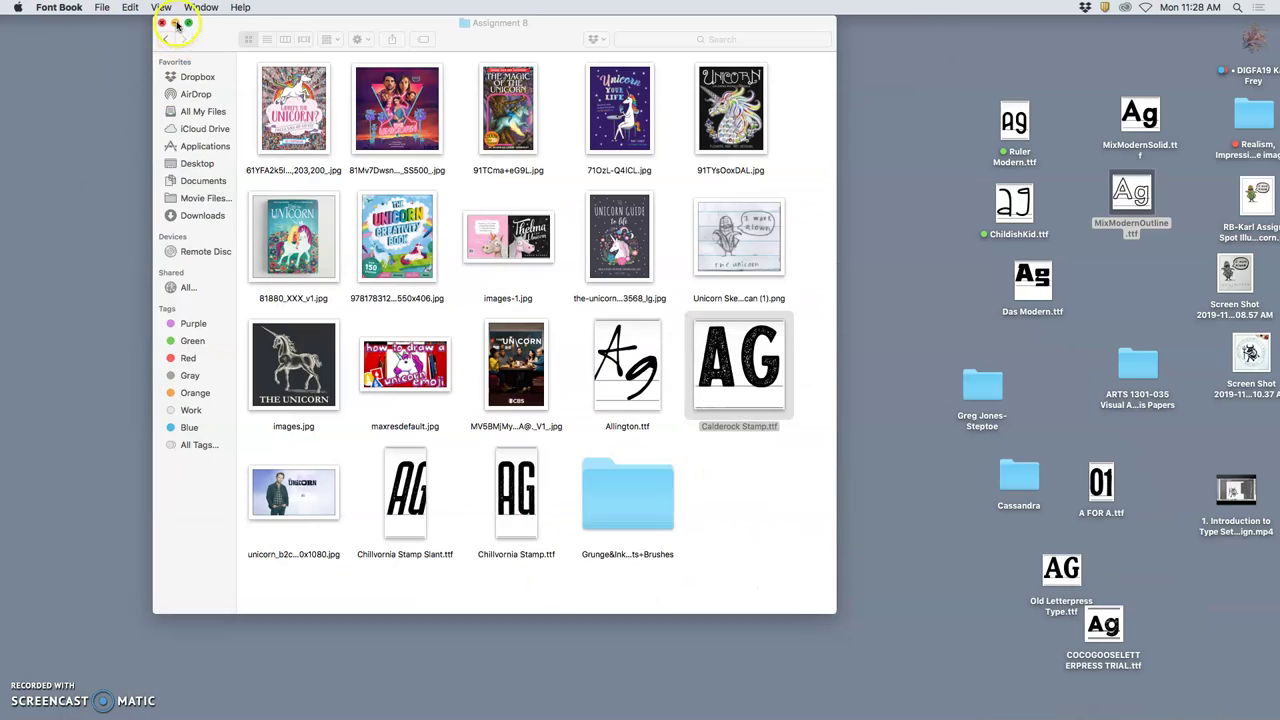
{"action": "left_click", "coordinate": [175, 22]}
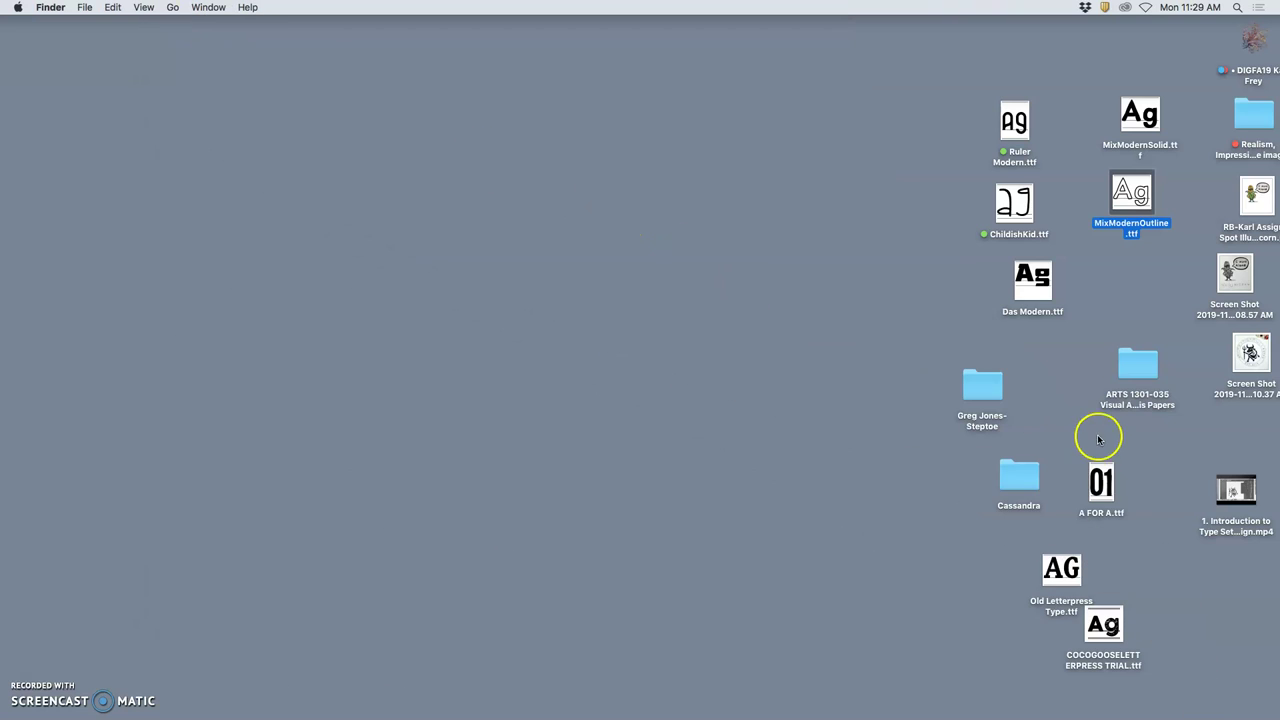
{"action": "left_click", "coordinate": [1264, 200]}
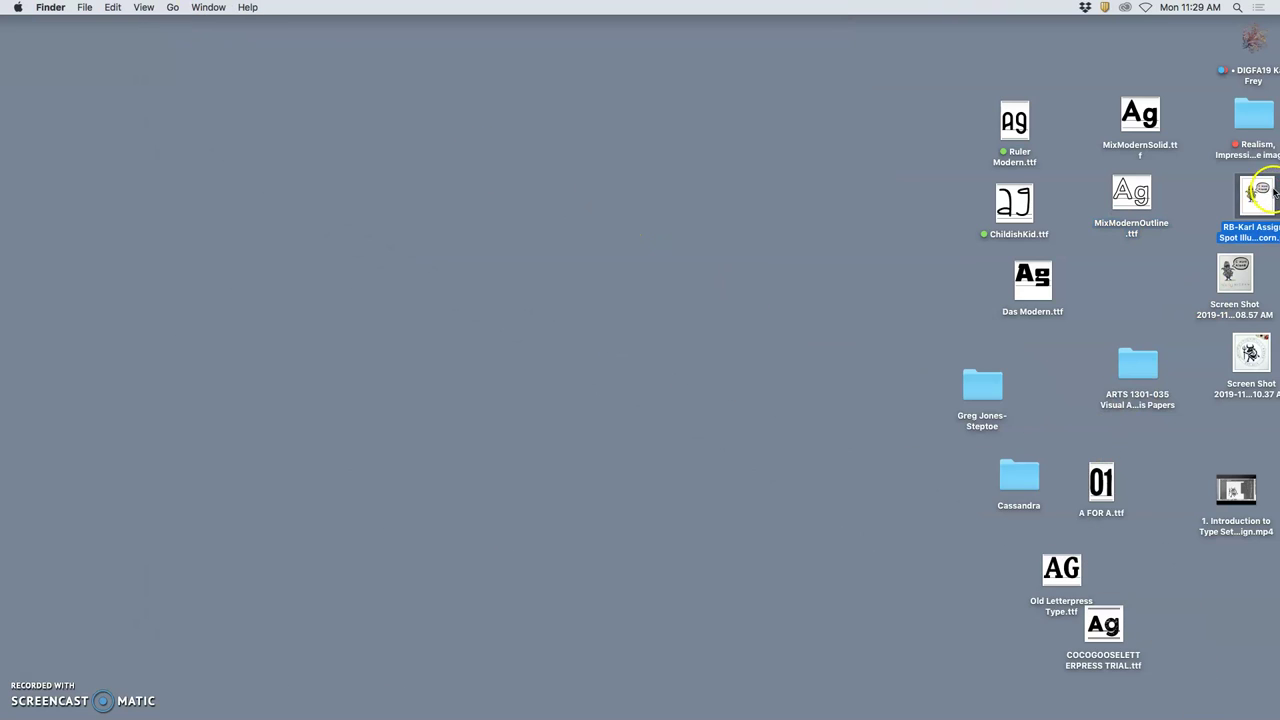
{"action": "double_click", "coordinate": [1261, 204]}
{"action": "left_click_drag", "start_coordinate": [1260, 204], "coordinate": [812, 222]}
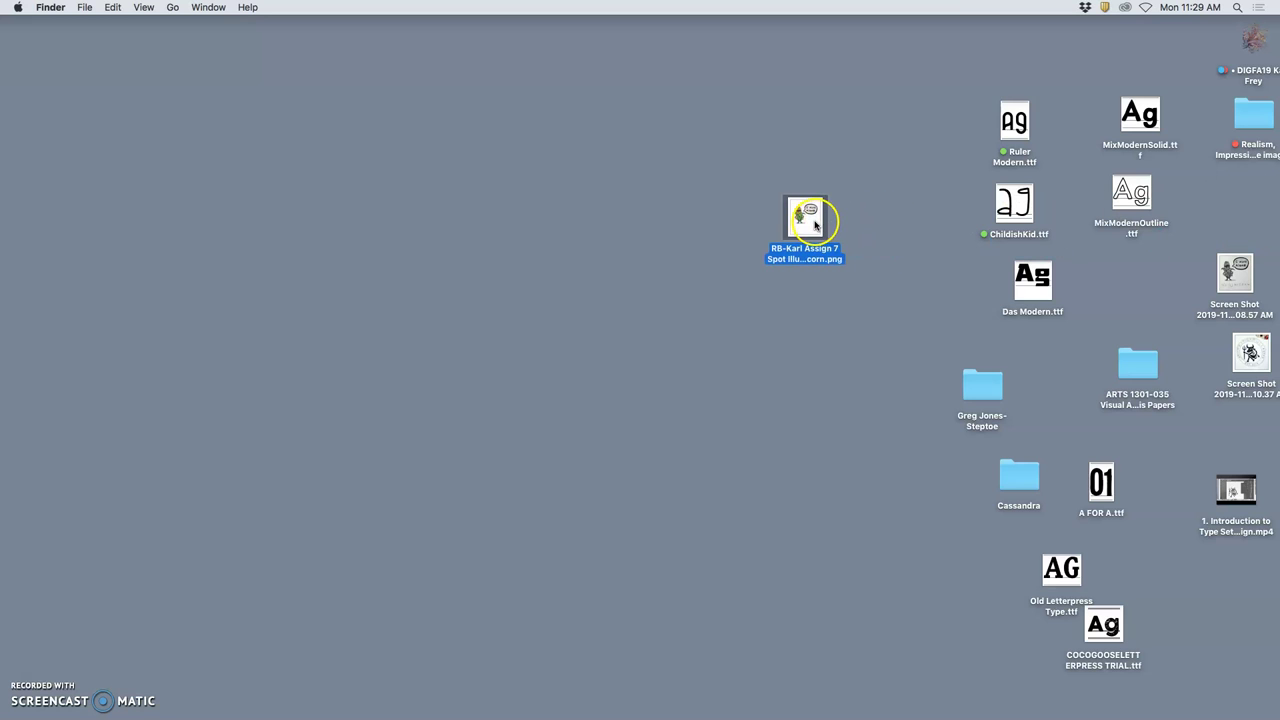
{"action": "right_click", "coordinate": [815, 220]}
{"action": "mouse_move", "coordinate": [840, 240]}
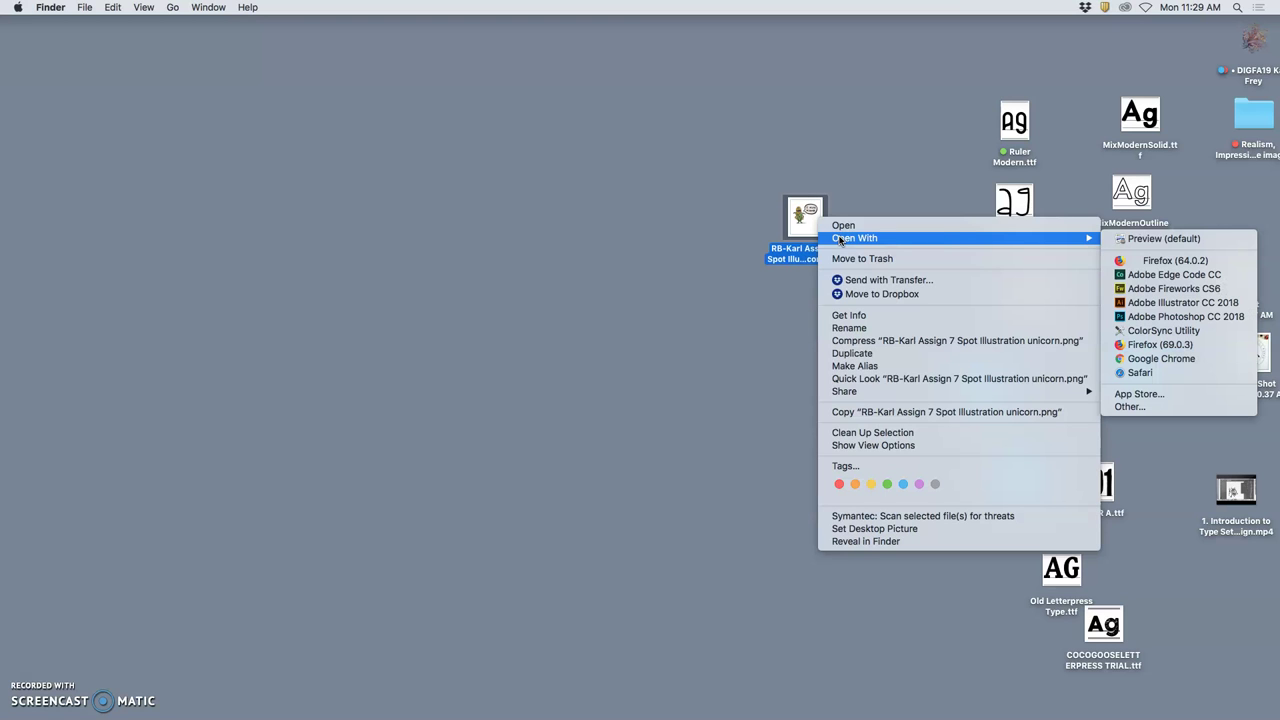
{"action": "left_click", "coordinate": [1160, 302]}
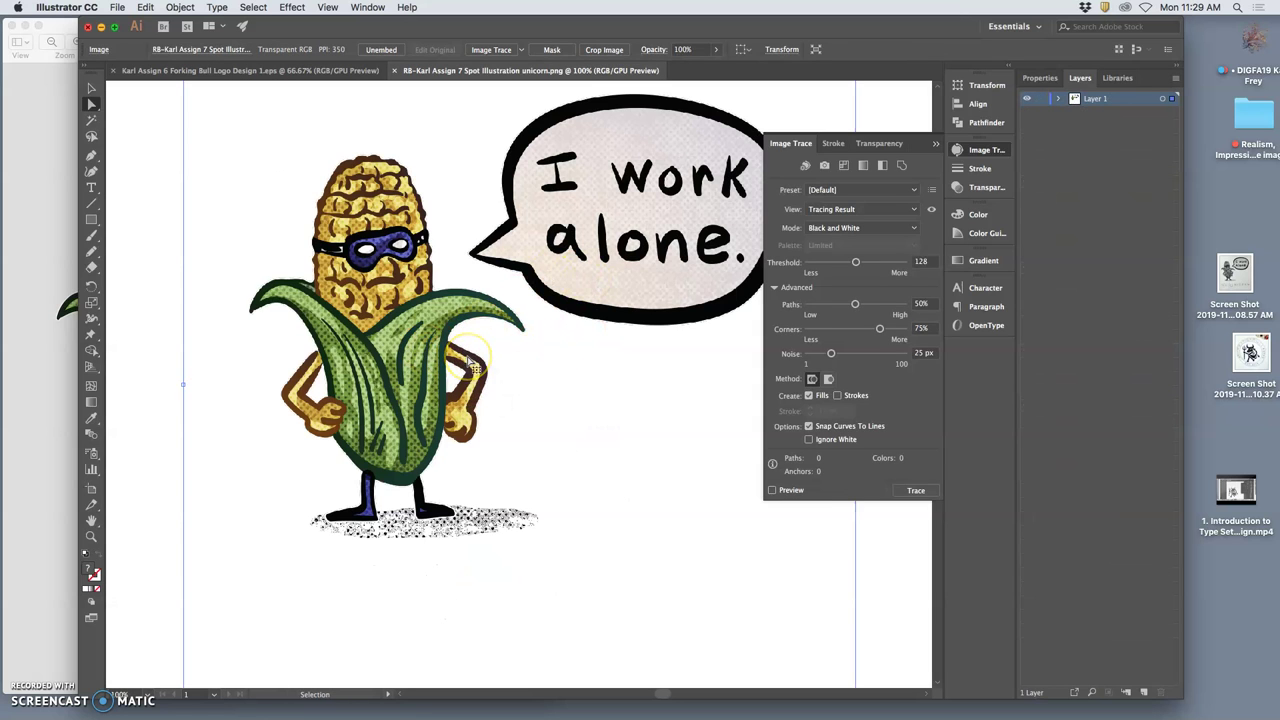
Step: Zoom out to 50% and raise the corn illustration about 0.44 in on the artboard
{"action": "key", "text": "super+minus"}
{"action": "key", "text": "super+minus"}
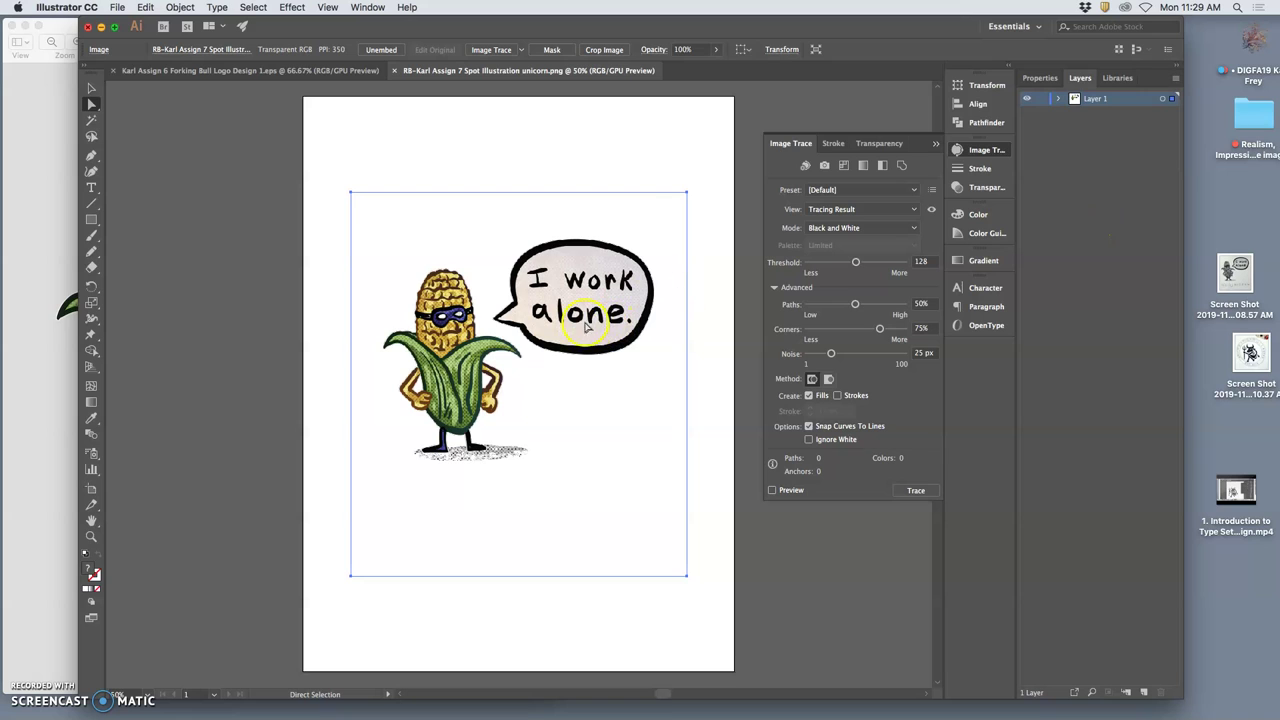
{"action": "left_click_drag", "start_coordinate": [585, 325], "coordinate": [582, 273]}
{"action": "left_click", "coordinate": [698, 299]}
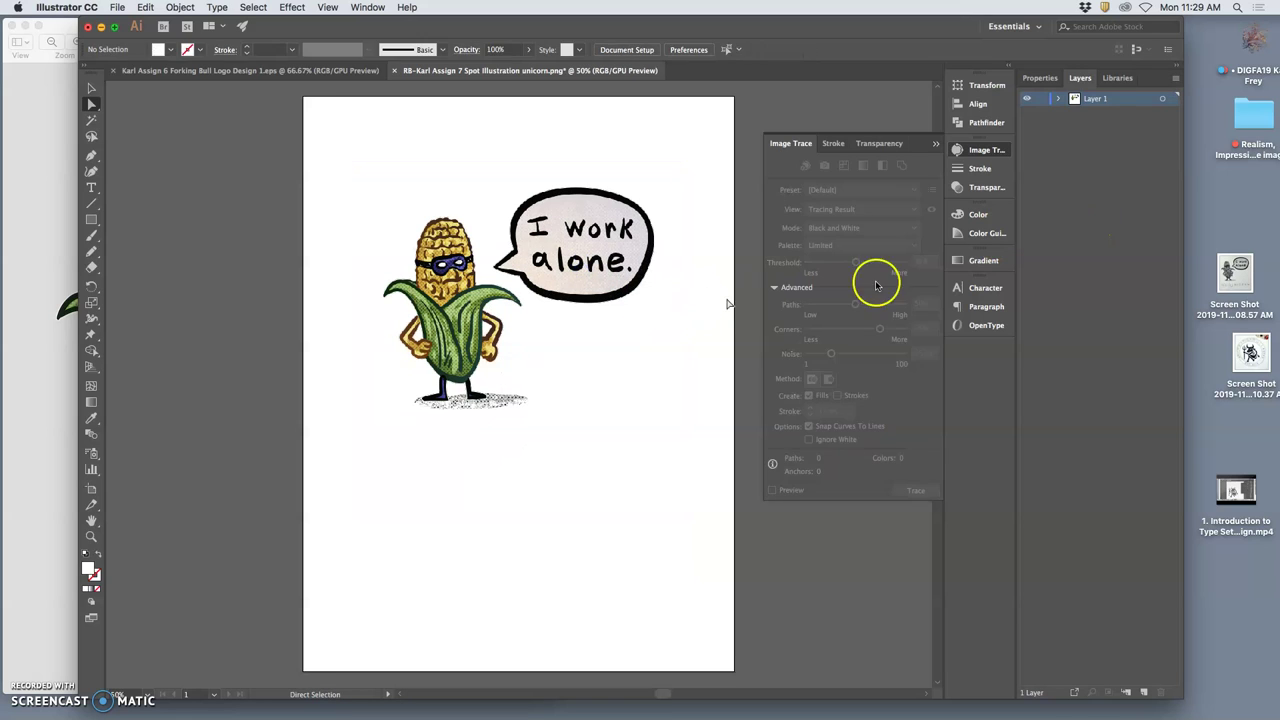
Step: Dismiss the screenshot's Open With menu and deselect the placed illustration
{"action": "right_click", "coordinate": [1241, 280]}
{"action": "mouse_move", "coordinate": [1229, 298]}
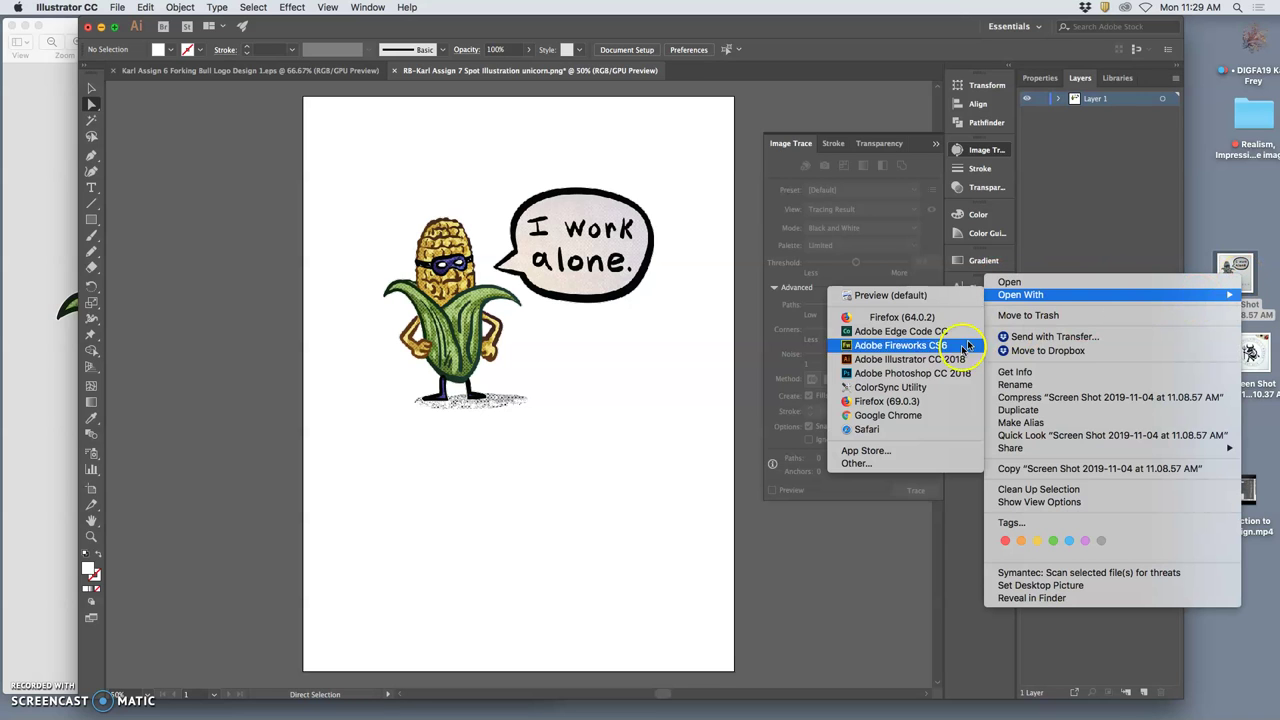
{"action": "left_click", "coordinate": [944, 368]}
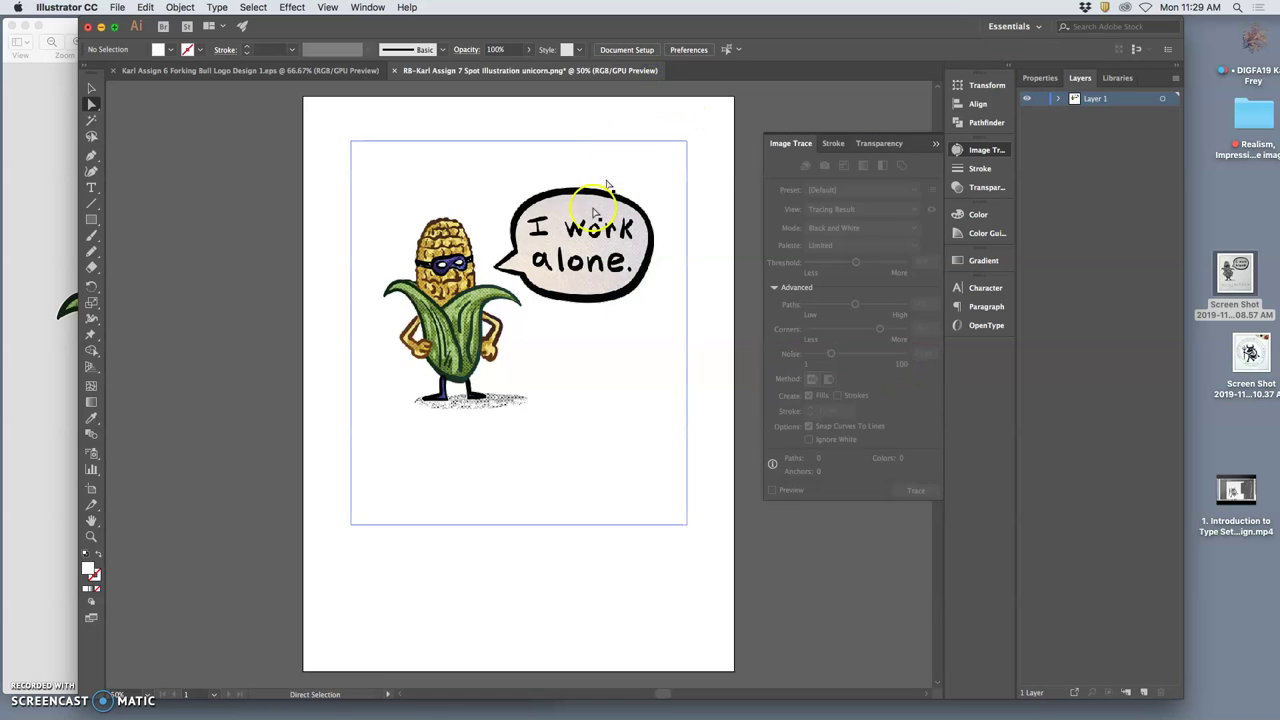
{"action": "left_click", "coordinate": [688, 267]}
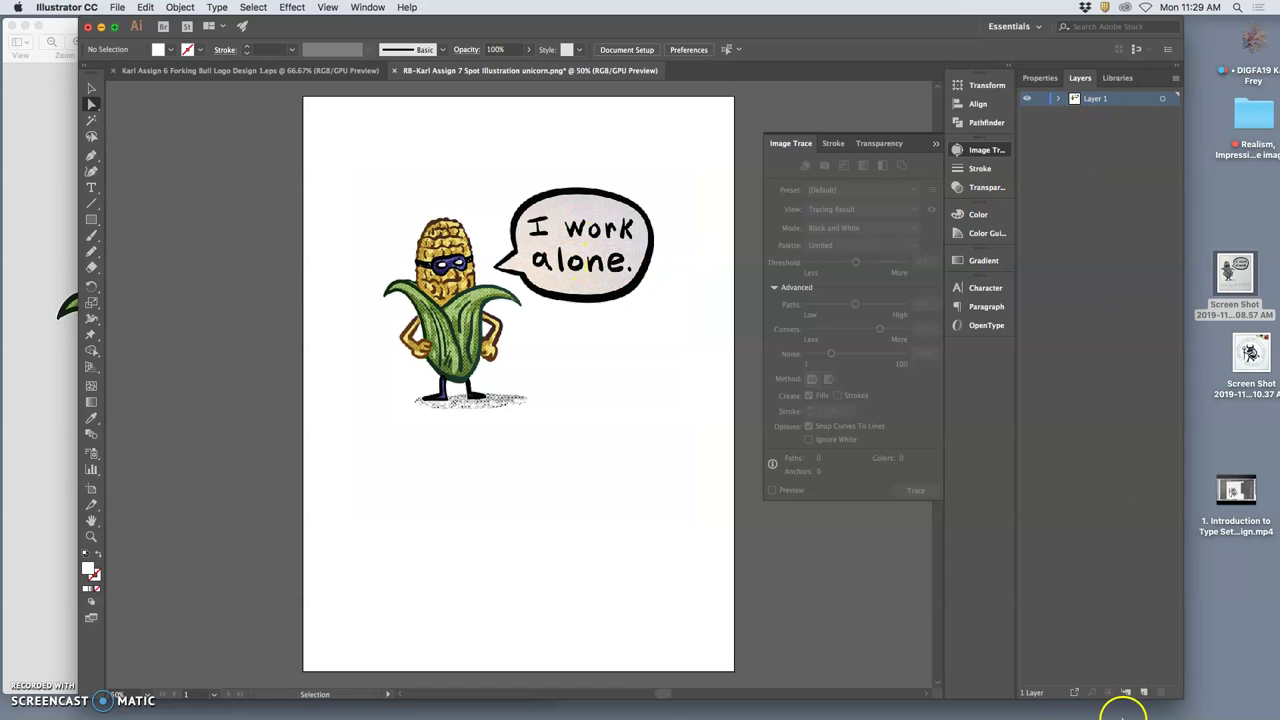
Step: Add Layer 2, lock Layer 1, and paste the corn sketch onto Layer 2 over the art
{"action": "left_click", "coordinate": [1144, 694]}
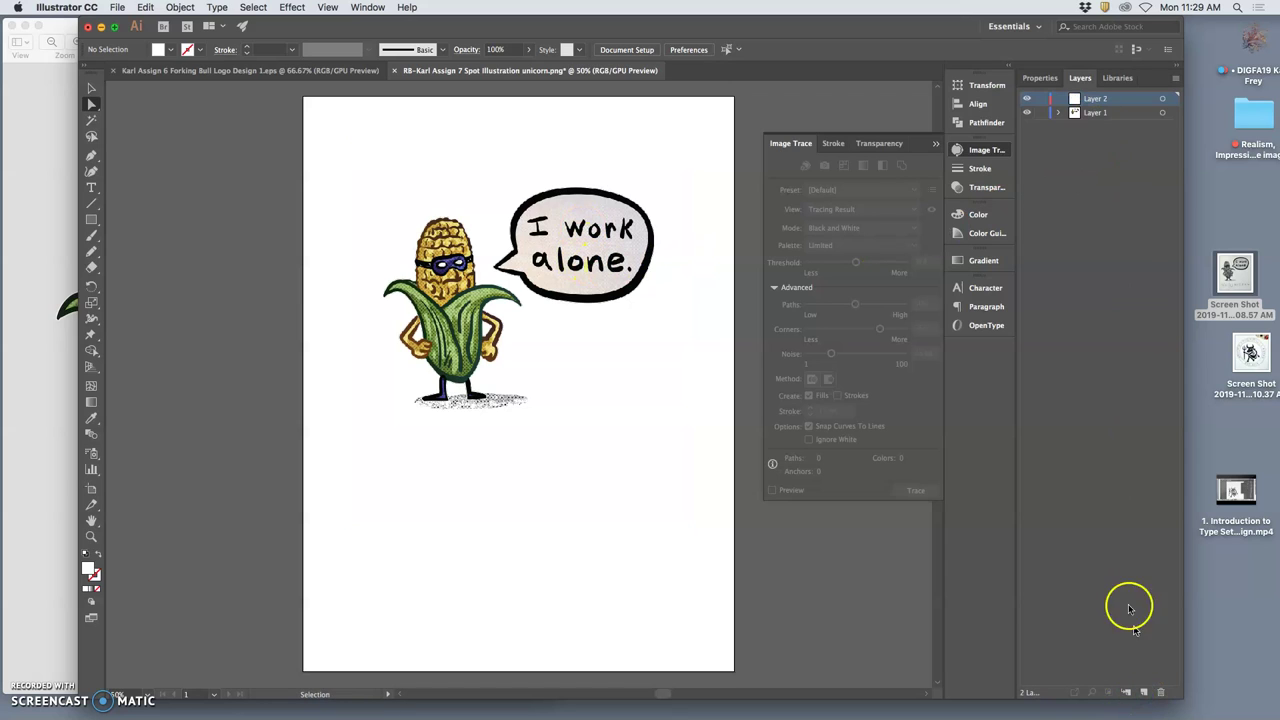
{"action": "left_click", "coordinate": [1039, 113]}
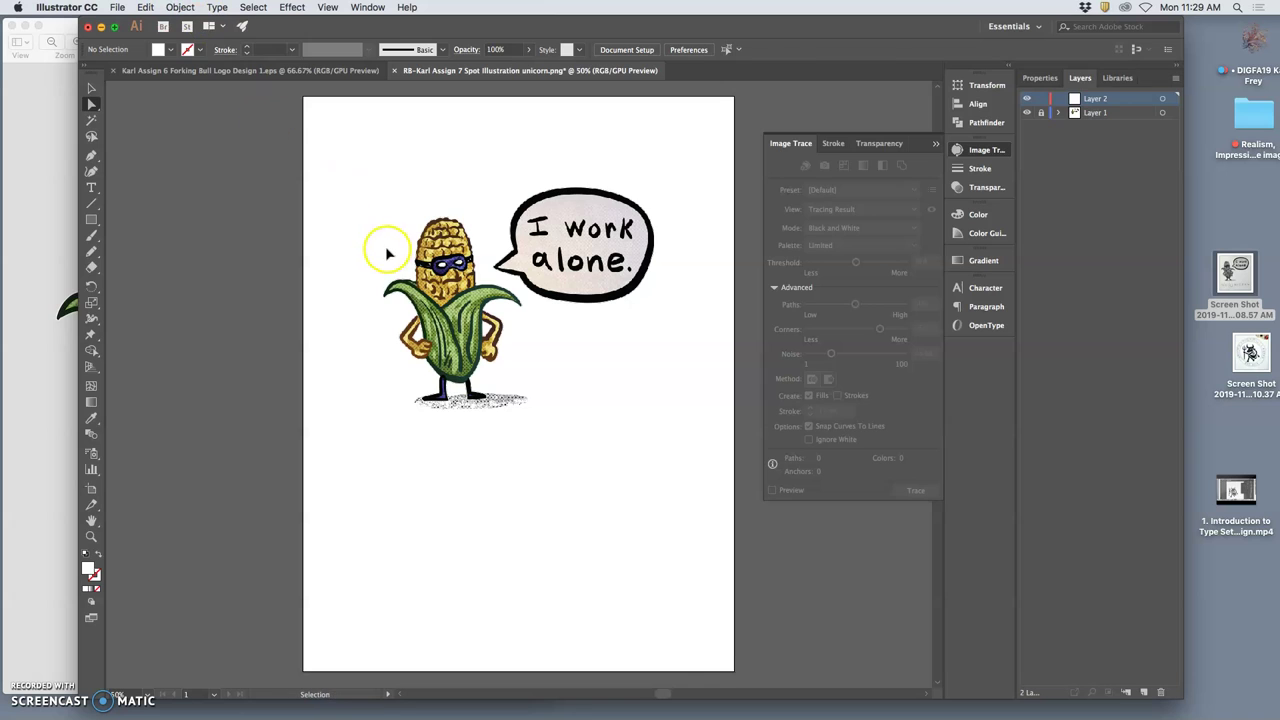
{"action": "key", "text": "super+v"}
{"action": "left_click_drag", "start_coordinate": [533, 379], "coordinate": [483, 281]}
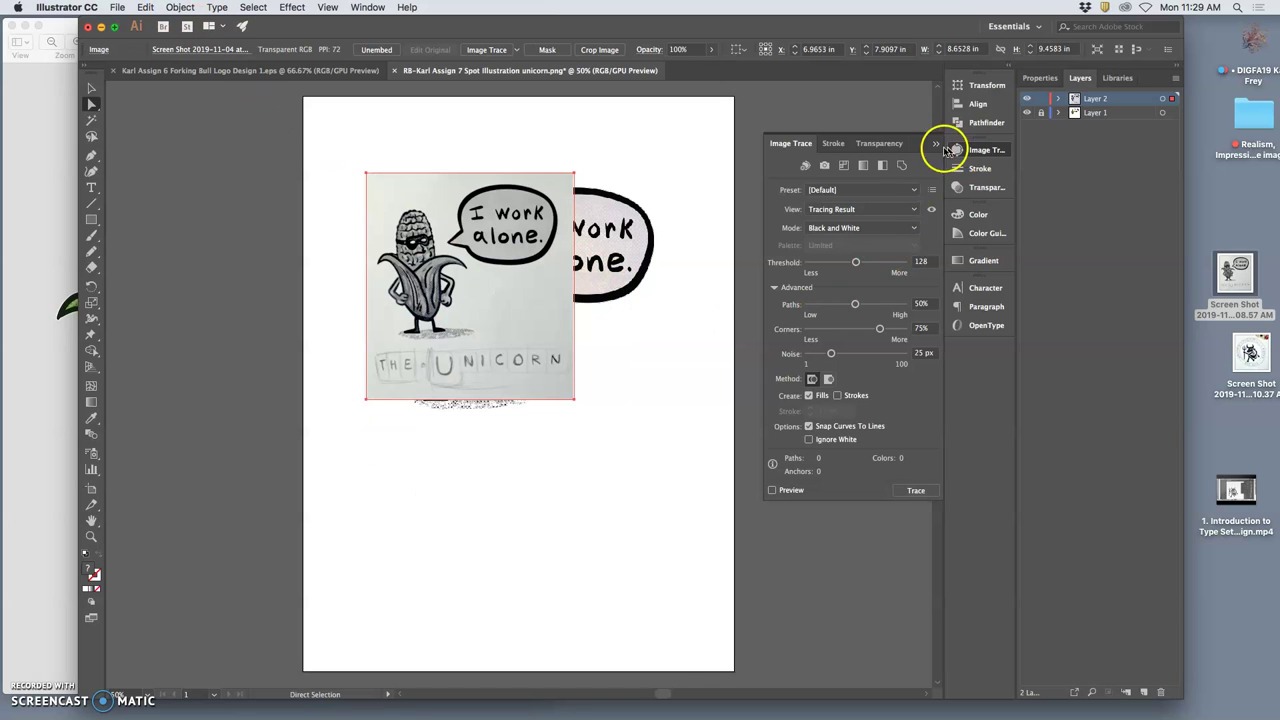
Step: Set the pasted sketch's opacity to 48% and nudge it slightly higher
{"action": "left_click", "coordinate": [879, 143]}
{"action": "left_click", "coordinate": [930, 164]}
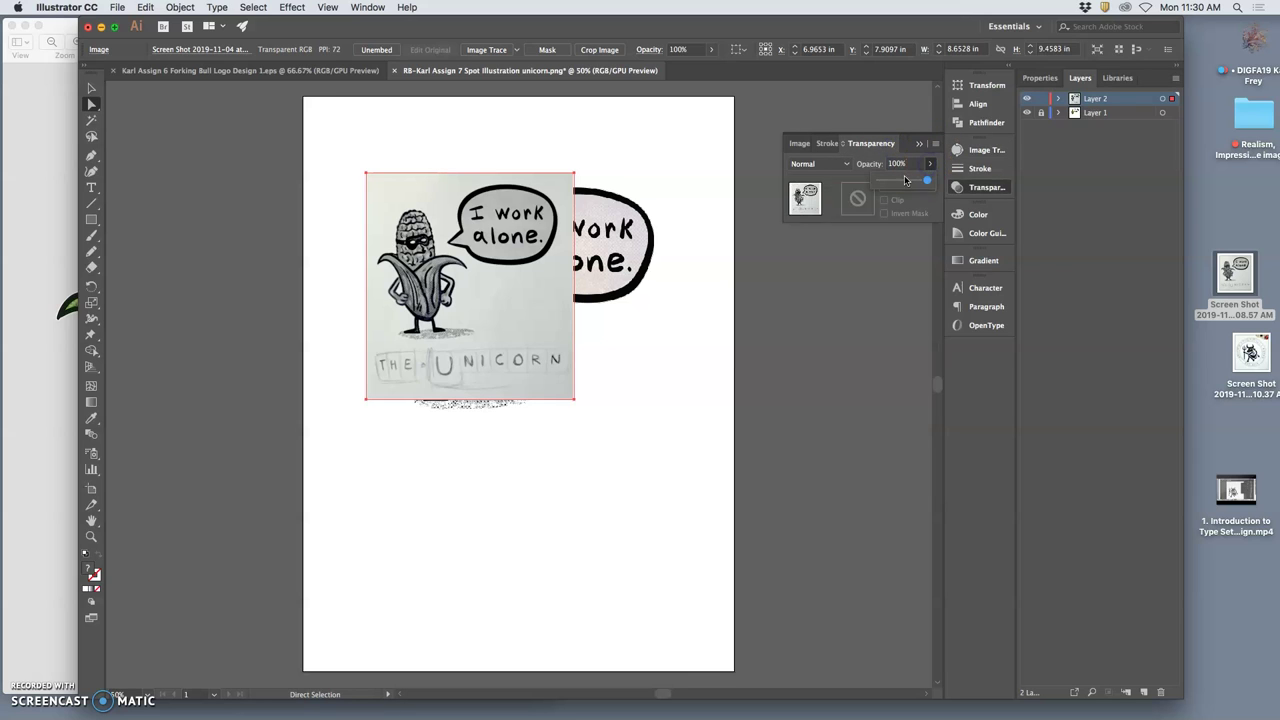
{"action": "left_click", "coordinate": [902, 183]}
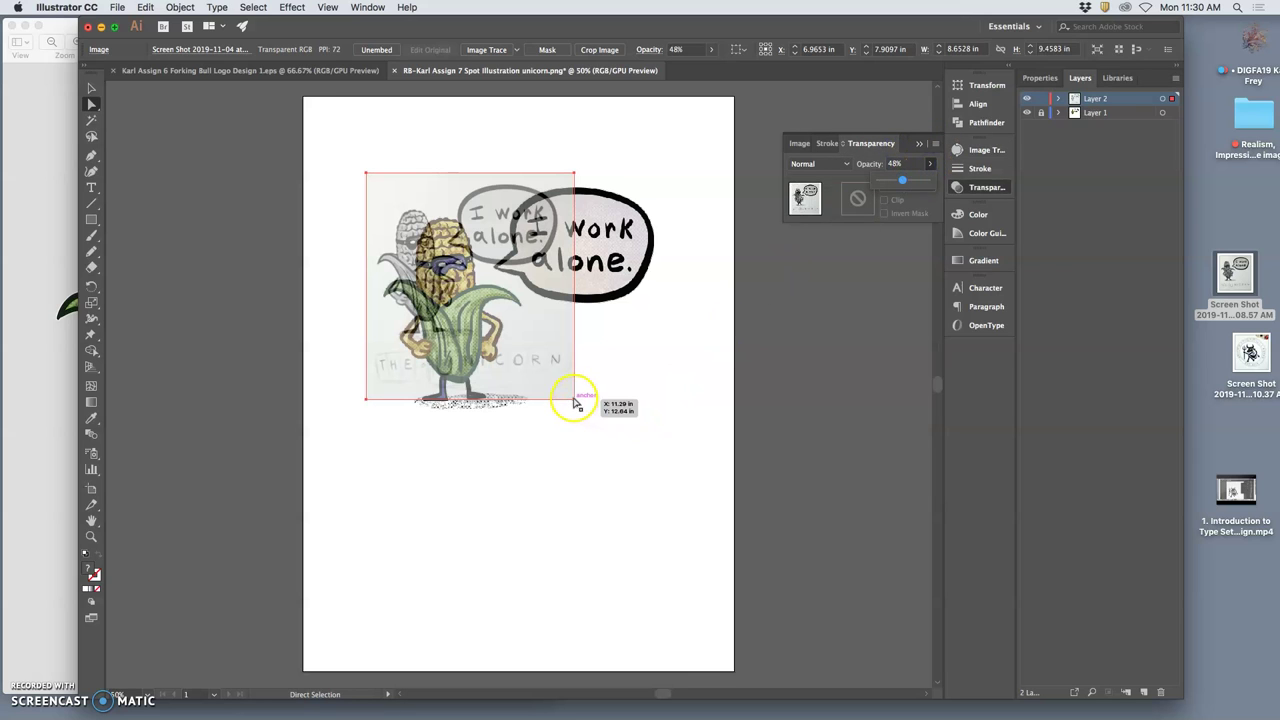
{"action": "mouse_move", "coordinate": [574, 399]}
{"action": "left_mouse_down"}
{"action": "mouse_move", "coordinate": [600, 423]}
{"action": "mouse_move", "coordinate": [580, 389]}
{"action": "left_mouse_up"}
{"action": "left_click", "coordinate": [594, 414]}
Step: Enlarge the sketch with the Selection tool so it matches the coloured illustration
{"action": "left_click", "coordinate": [563, 383]}
{"action": "left_click", "coordinate": [91, 87]}
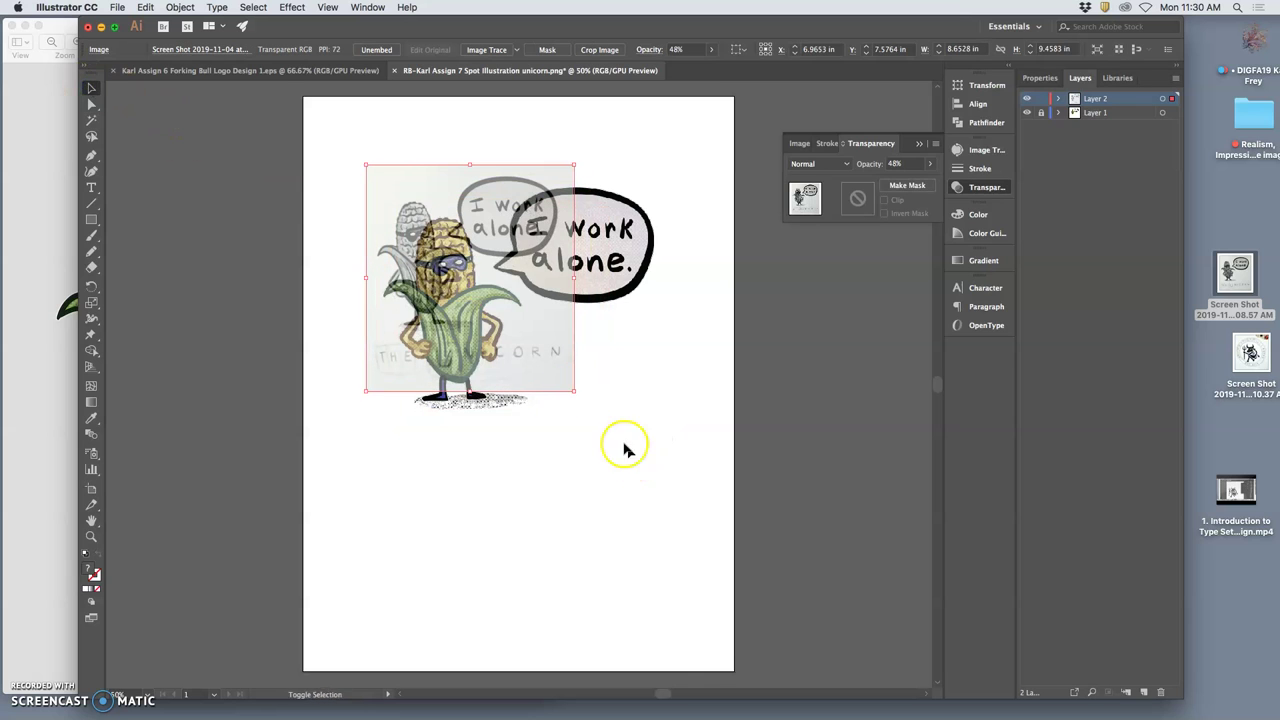
{"action": "left_click_drag", "start_coordinate": [573, 391], "coordinate": [682, 509]}
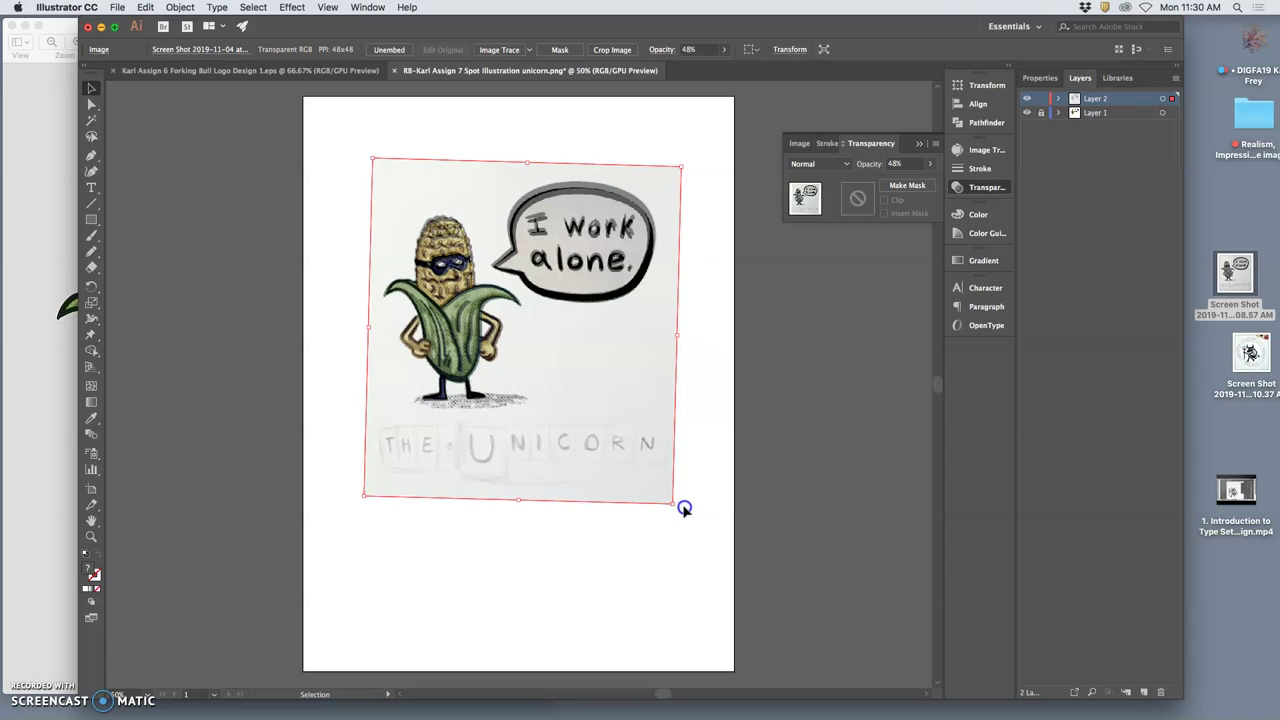
{"action": "left_click", "coordinate": [684, 508]}
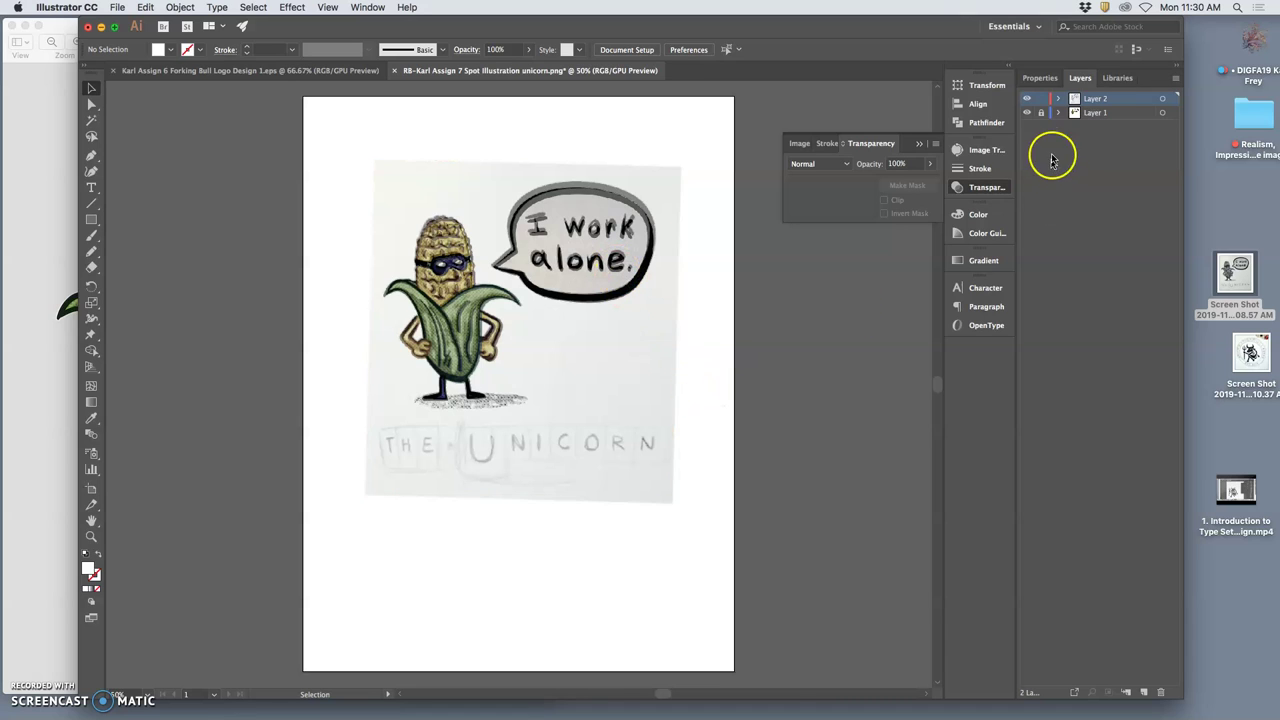
Step: Lock Layer 2, move Layer 1 above it, and add Layer 3 on top
{"action": "left_click", "coordinate": [1041, 98]}
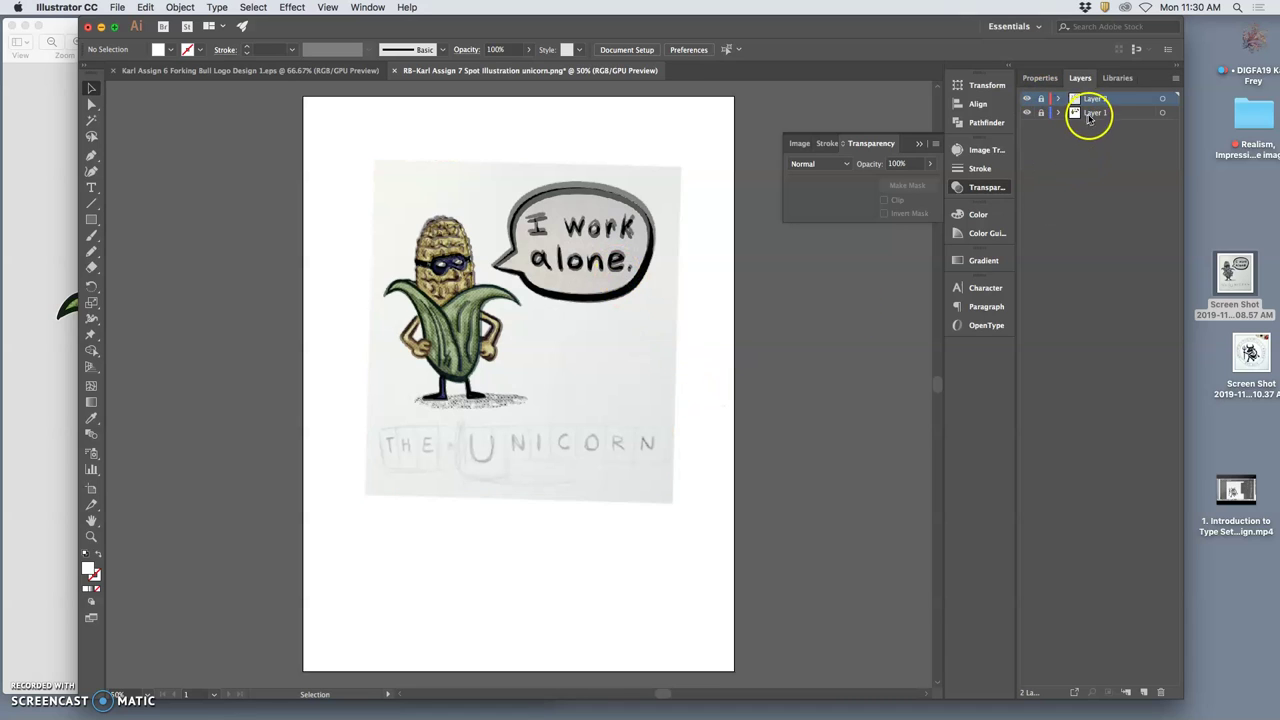
{"action": "left_click_drag", "start_coordinate": [1090, 113], "coordinate": [1088, 96]}
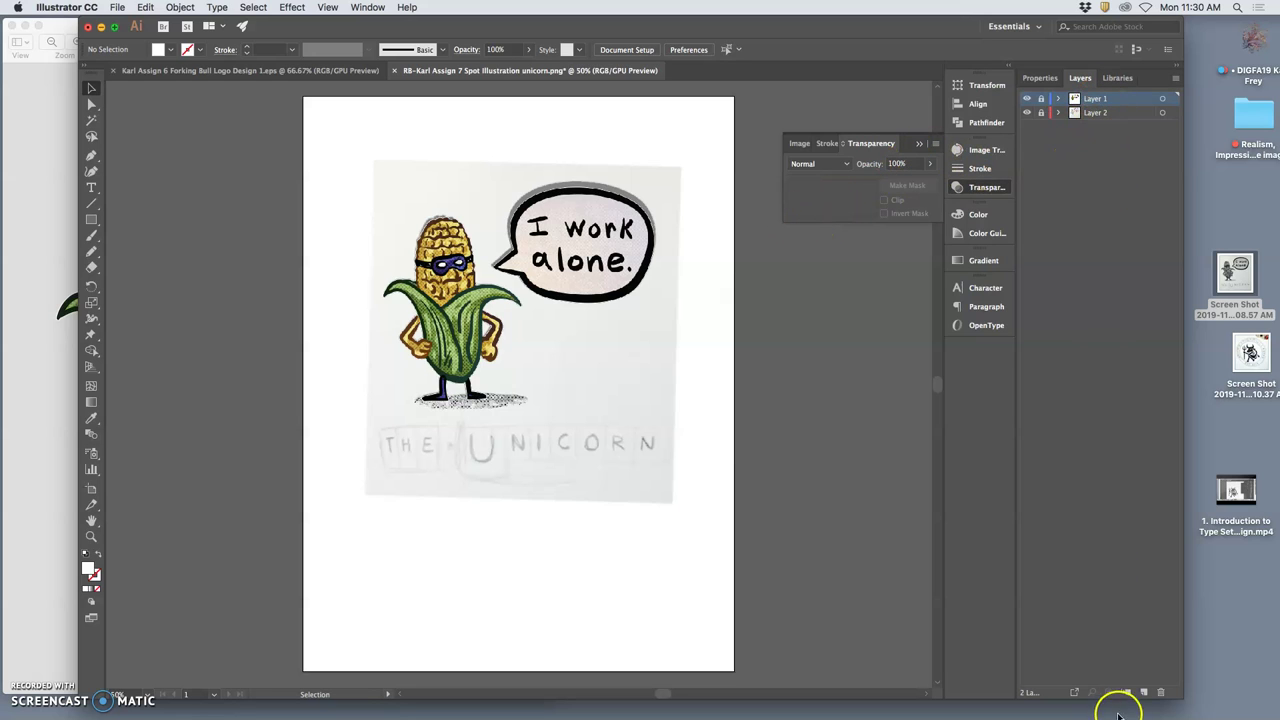
{"action": "left_click", "coordinate": [1143, 692]}
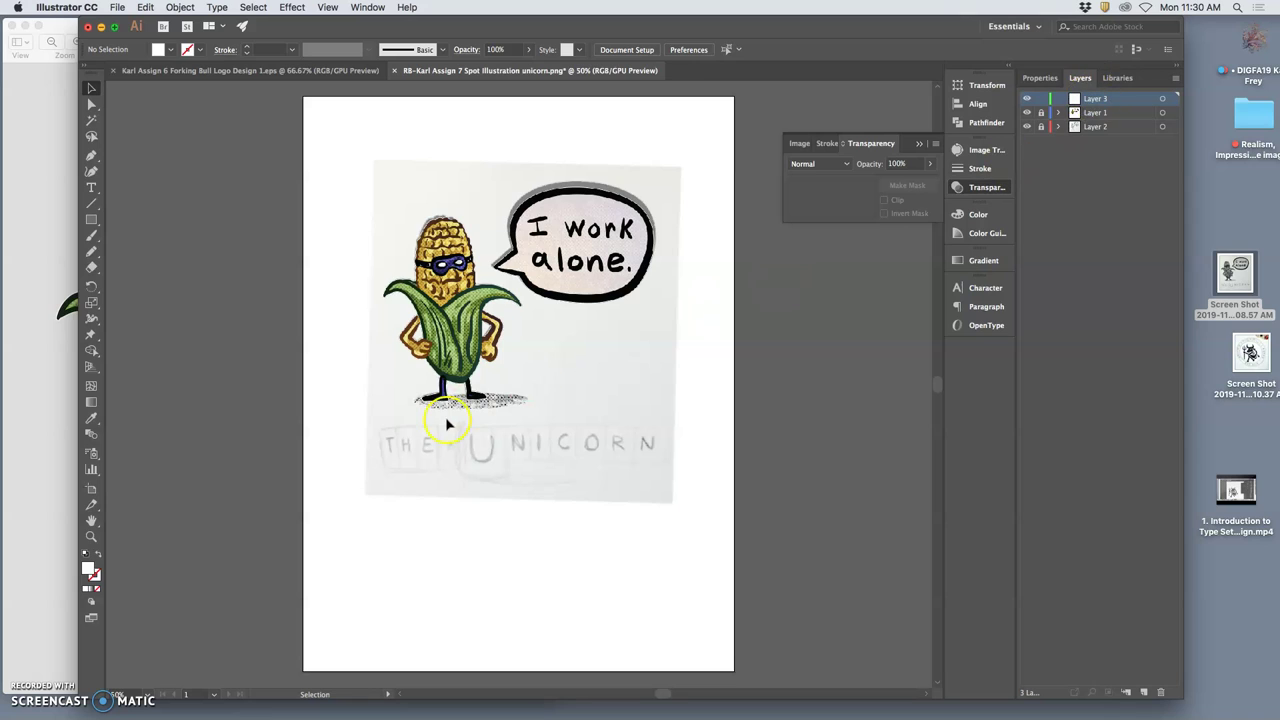
{"action": "left_click", "coordinate": [91, 190]}
{"action": "left_click", "coordinate": [380, 451]}
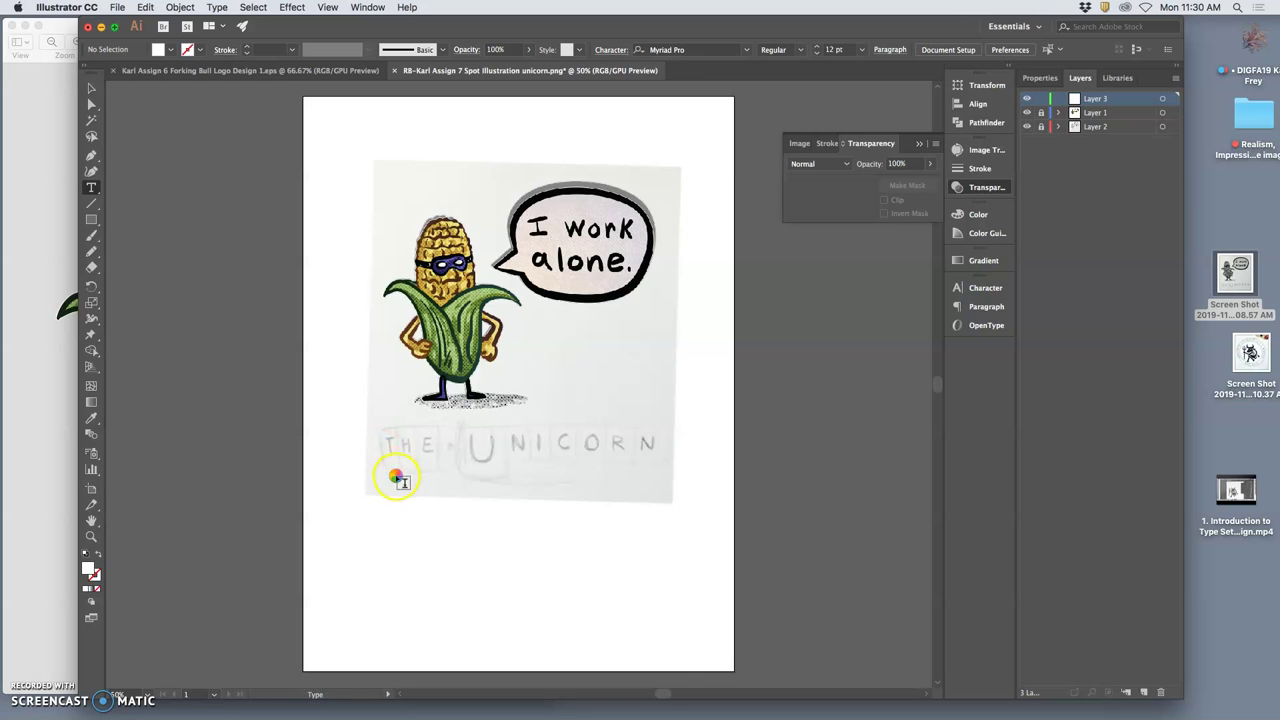
Step: Create Lorem ipsum point text over the sketched THE, zoom in, and select the whole line
{"action": "left_click", "coordinate": [401, 475]}
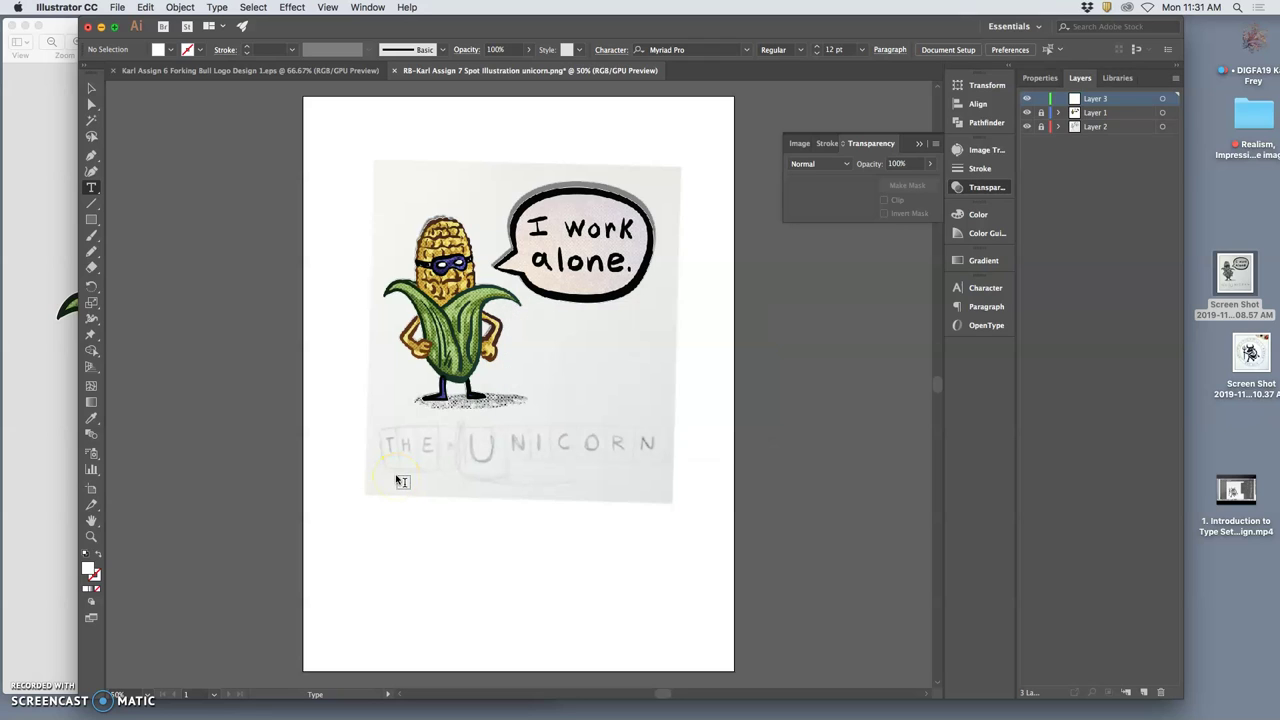
{"action": "left_click", "coordinate": [388, 445]}
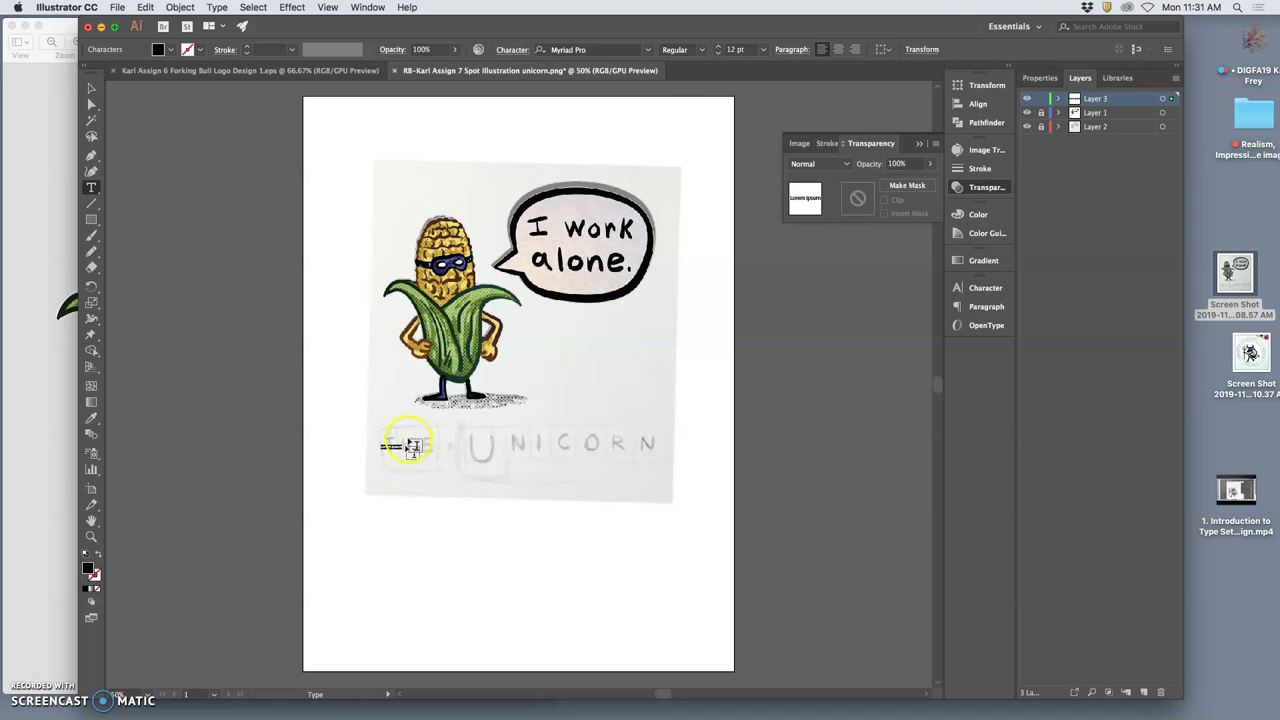
{"action": "left_click", "coordinate": [397, 415]}
{"action": "key", "text": "super+equal"}
{"action": "key", "text": "super+equal"}
{"action": "key", "text": "super+equal"}
{"action": "key", "text": "super+equal"}
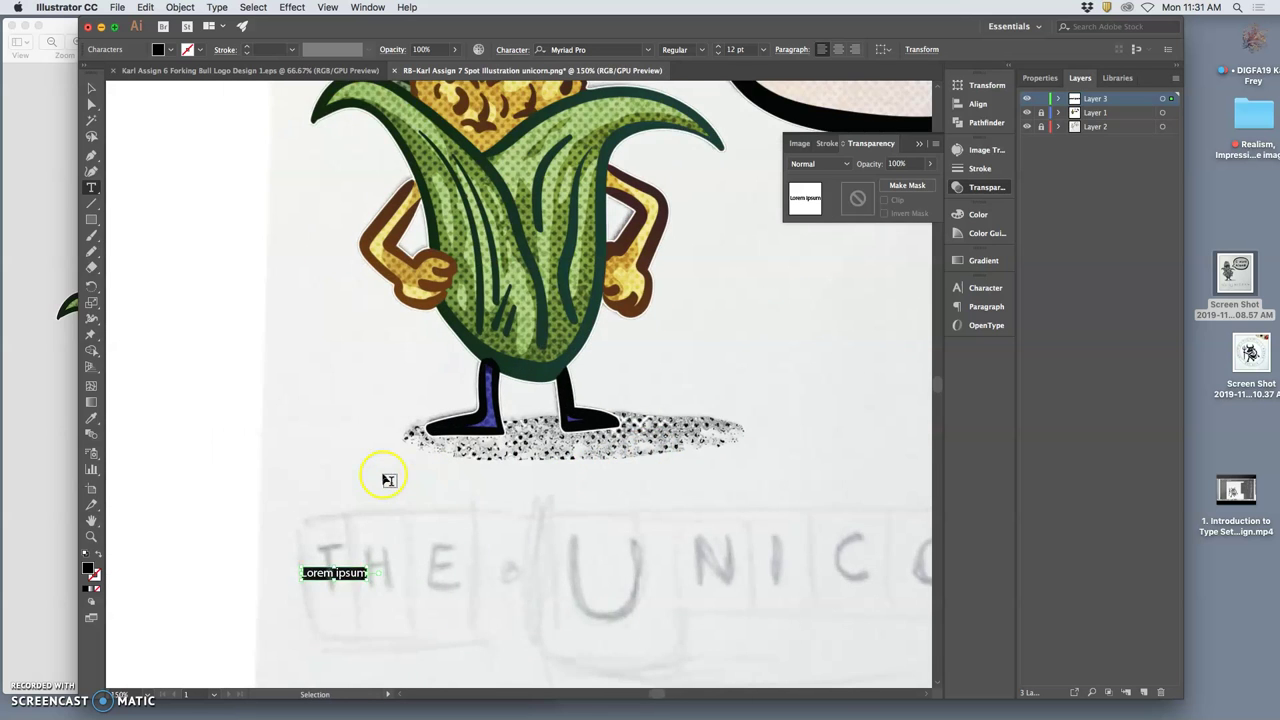
{"action": "key", "text": "super+equal"}
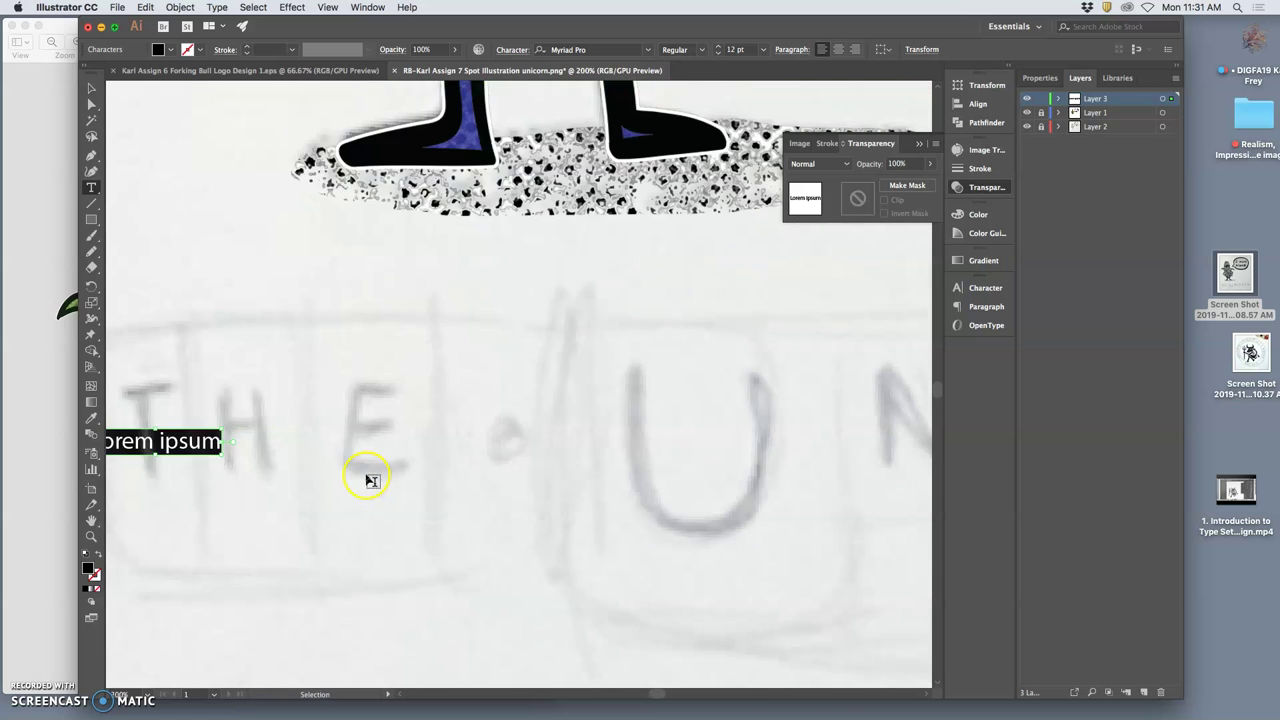
{"action": "scroll", "coordinate": [360, 478], "scroll_direction": "left", "scroll_amount": 5}
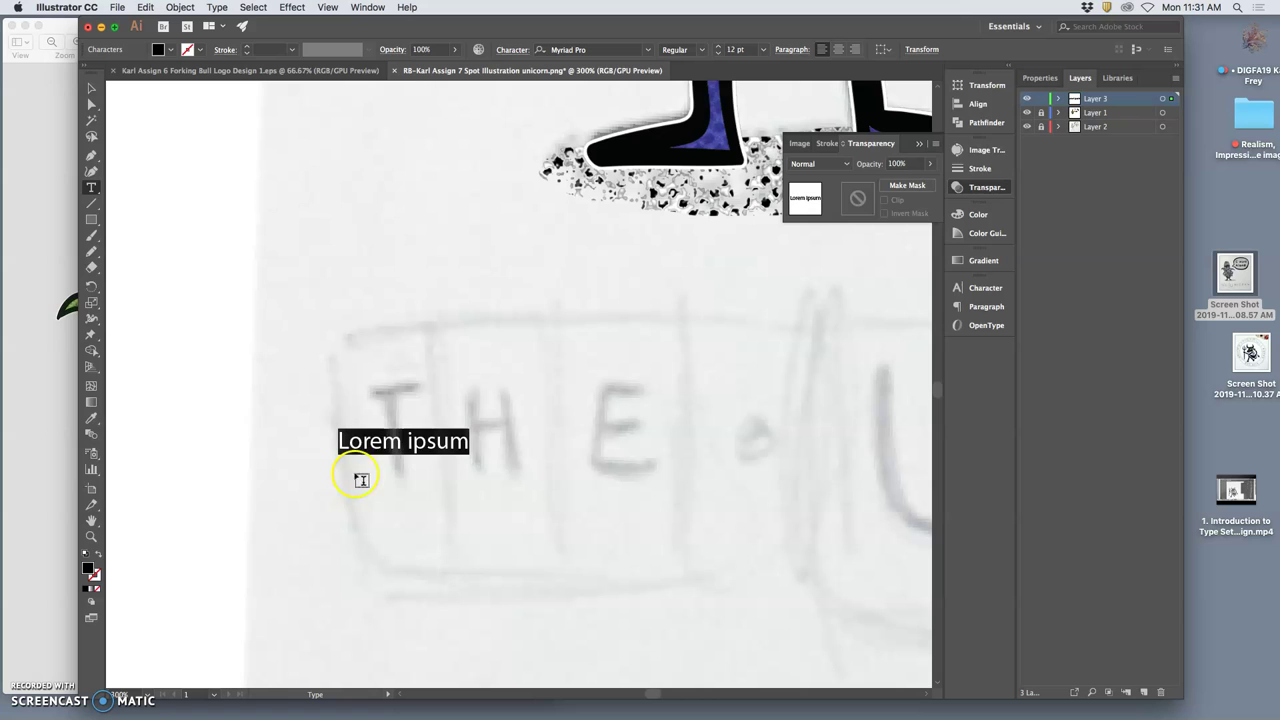
{"action": "left_click", "coordinate": [401, 441]}
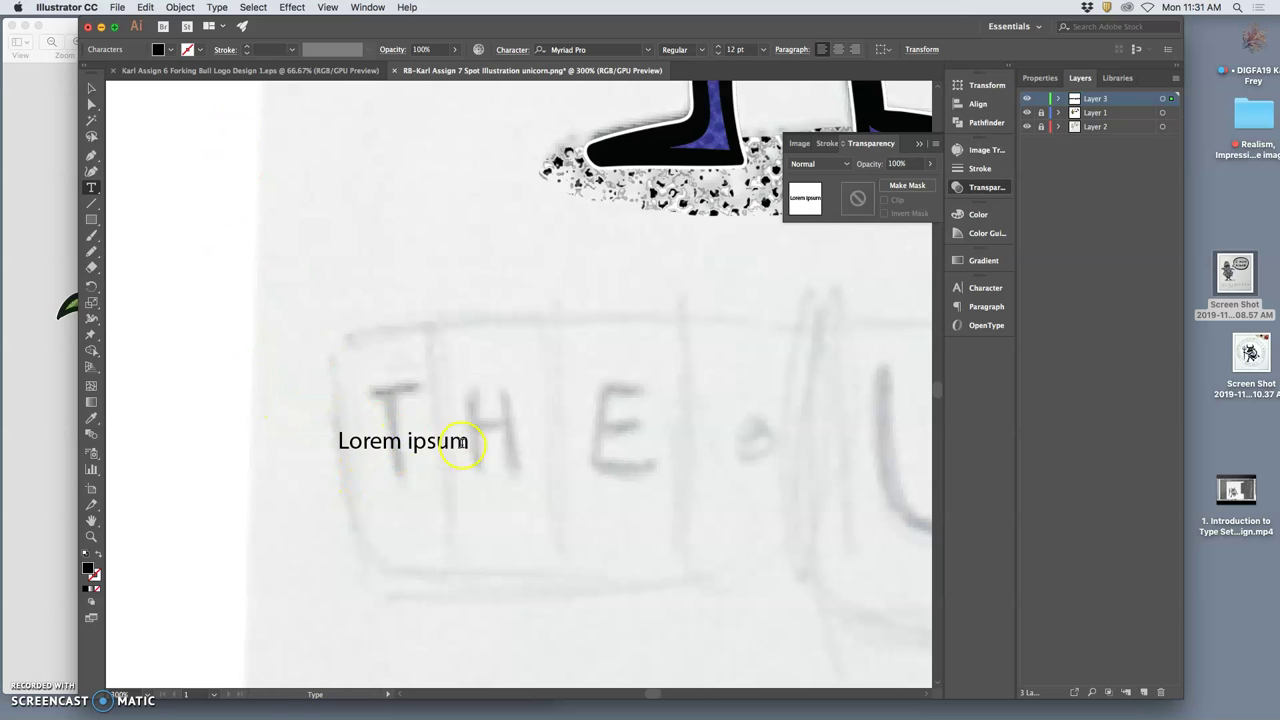
{"action": "left_click_drag", "start_coordinate": [466, 443], "coordinate": [142, 537]}
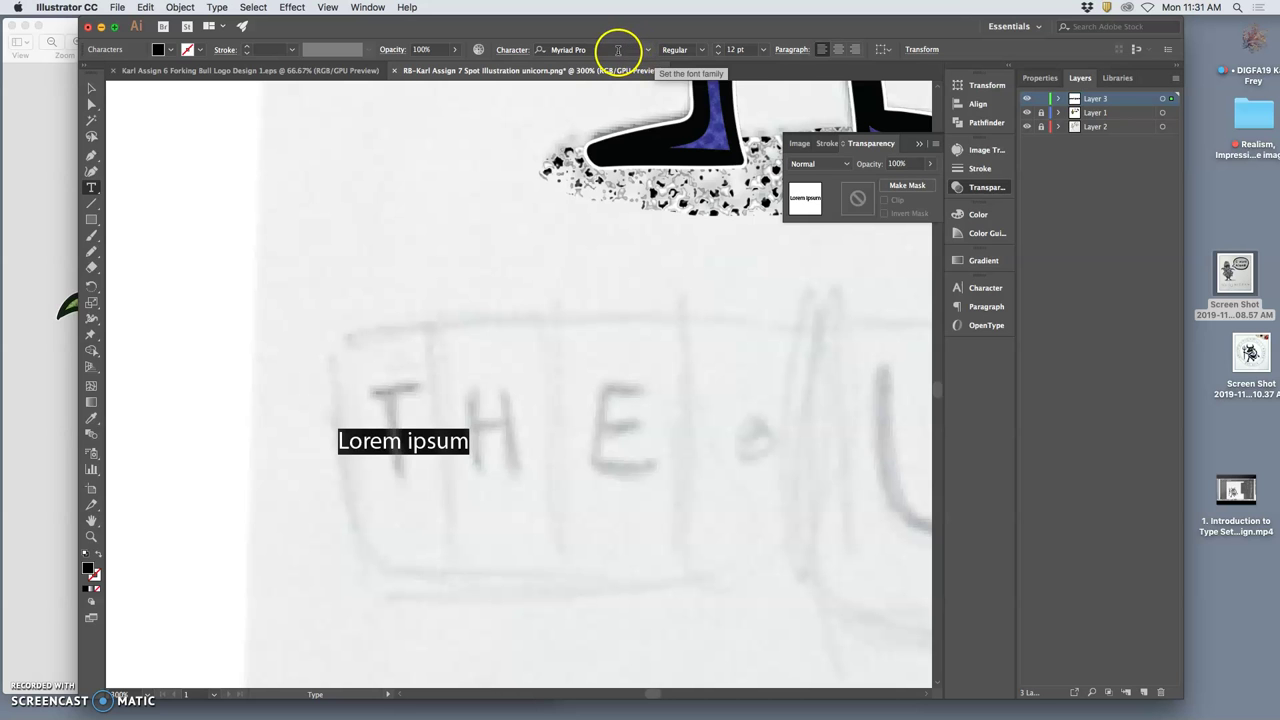
Step: Set the selected Lorem ipsum text in ChildishKid at 160 pt
{"action": "left_click_drag", "start_coordinate": [883, 30], "coordinate": [836, 26]}
{"action": "left_click", "coordinate": [521, 49]}
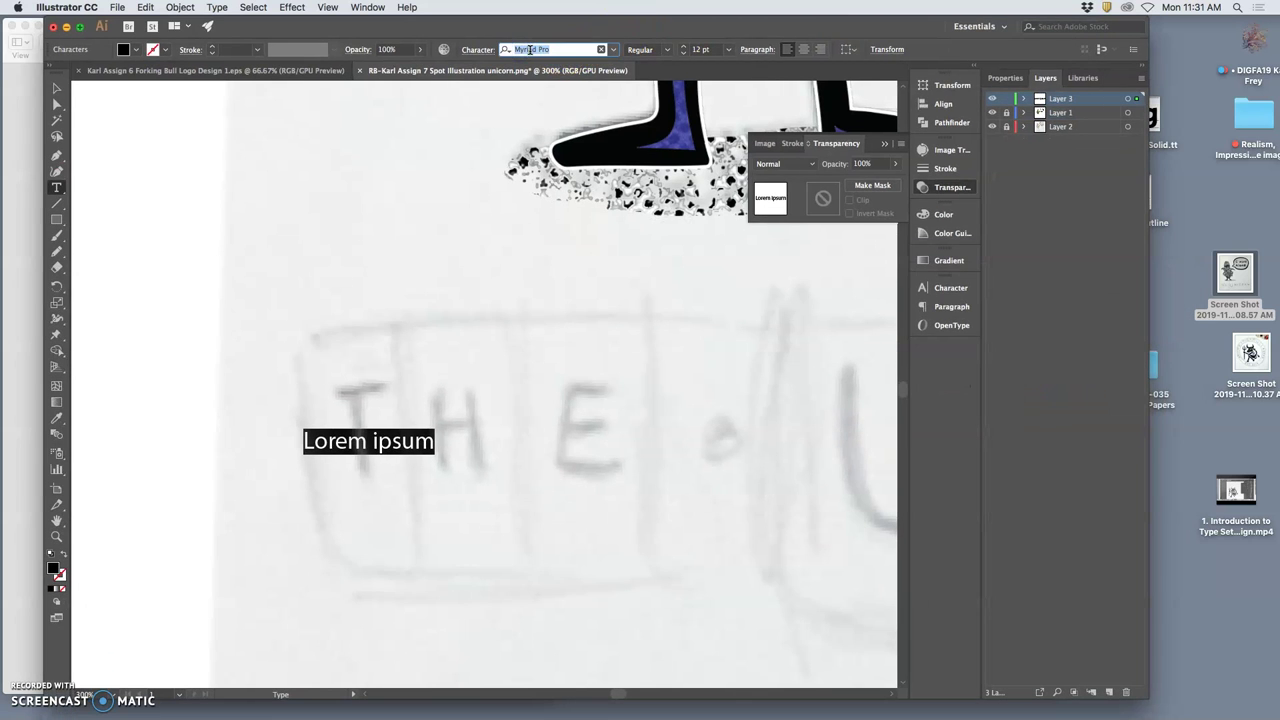
{"action": "type", "text": "child"}
{"action": "left_click", "coordinate": [563, 87]}
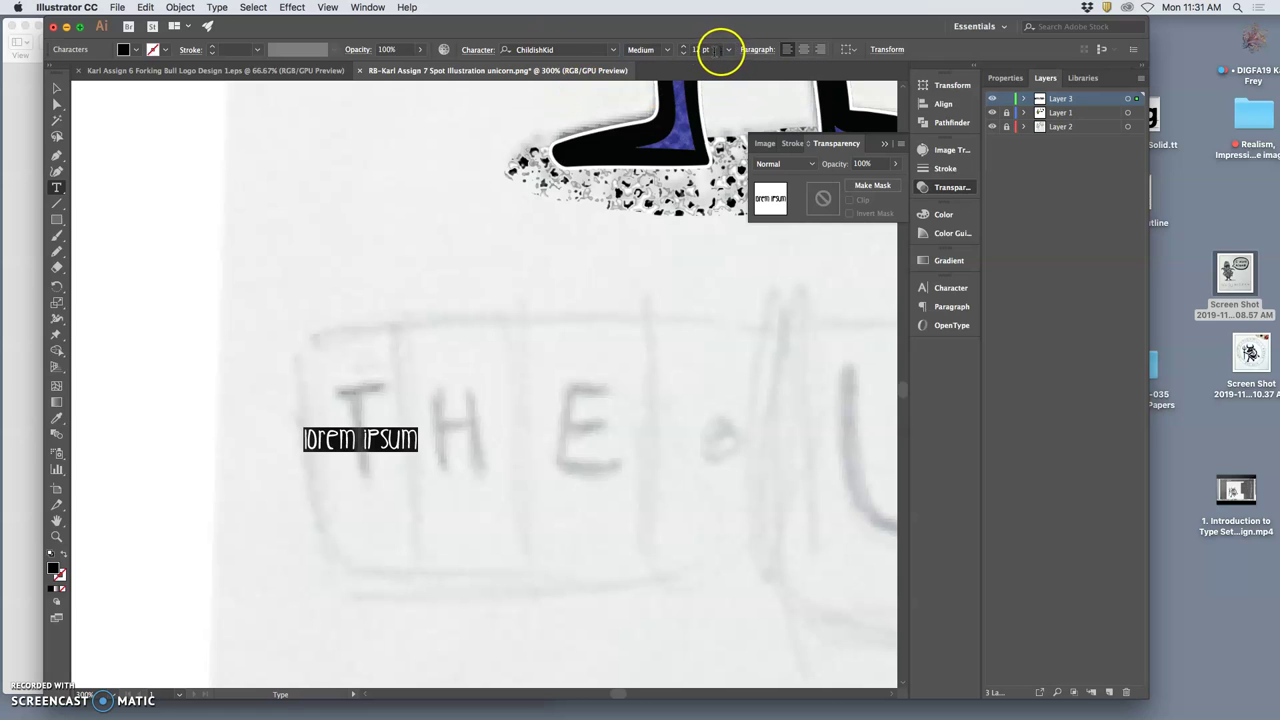
{"action": "left_click", "coordinate": [692, 50]}
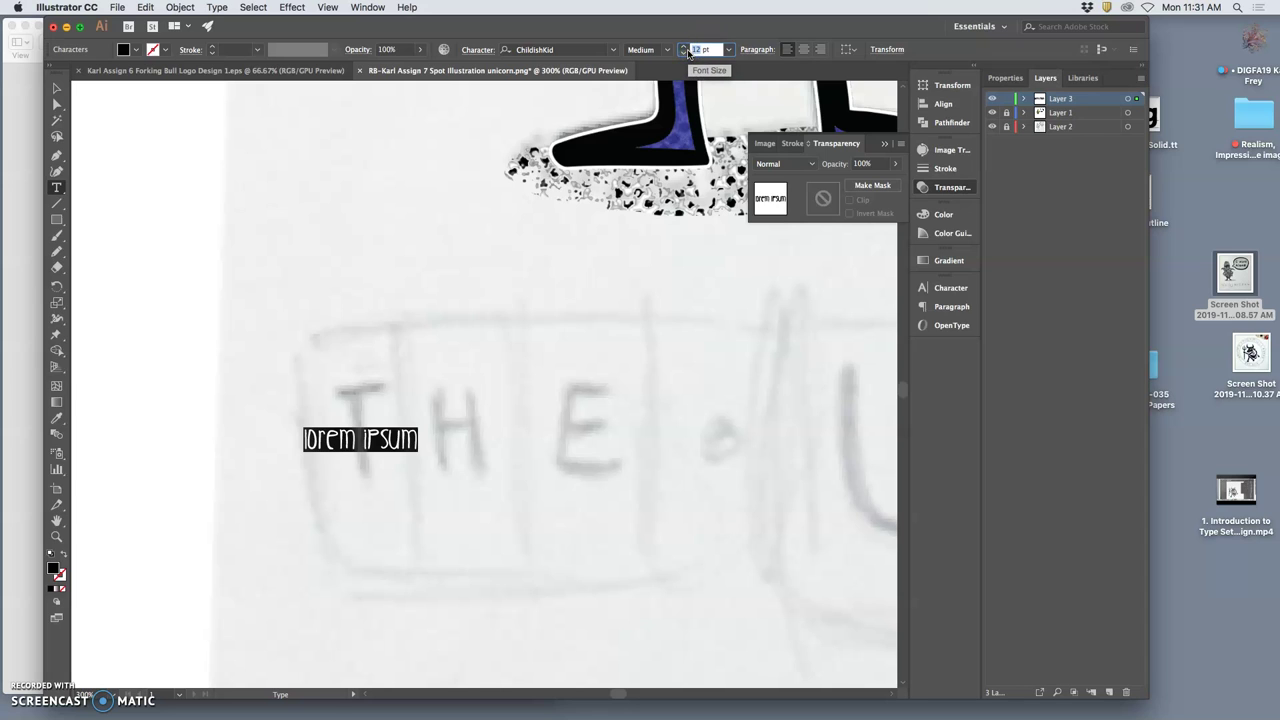
{"action": "type", "text": "220"}
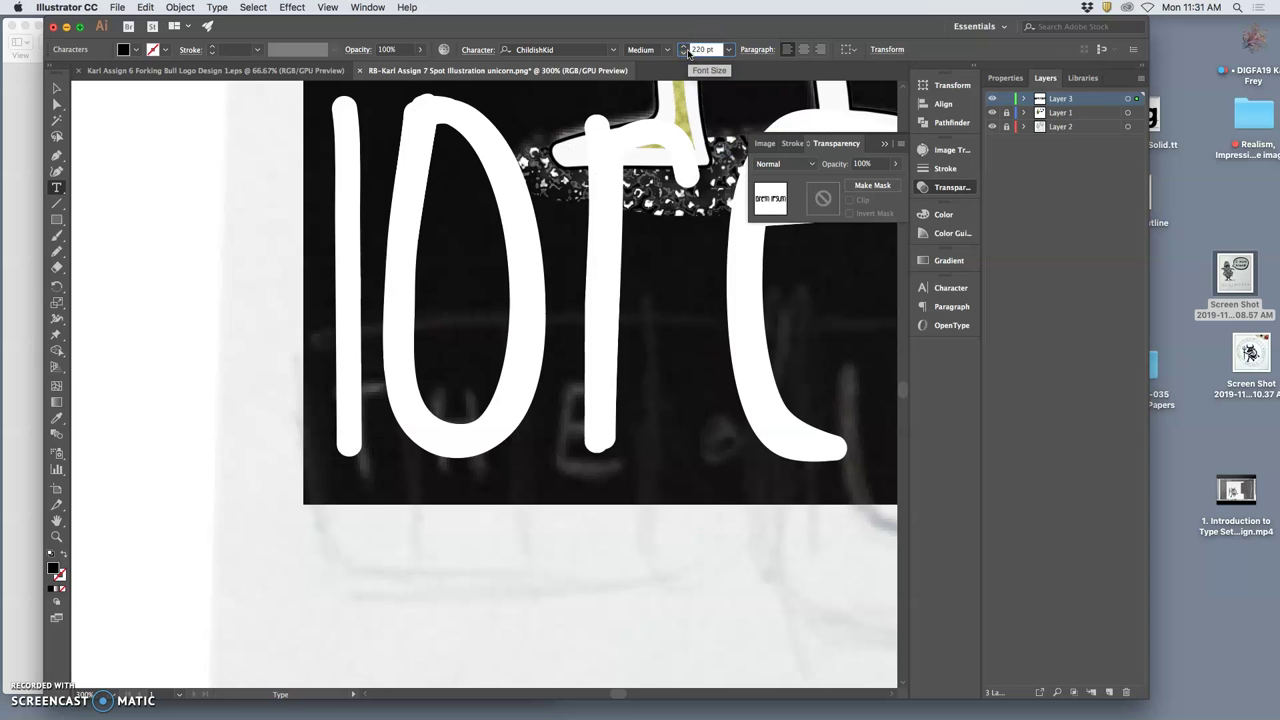
{"action": "key", "text": "BackSpace"}
{"action": "key", "text": "BackSpace"}
{"action": "key", "text": "BackSpace"}
{"action": "type", "text": "180"}
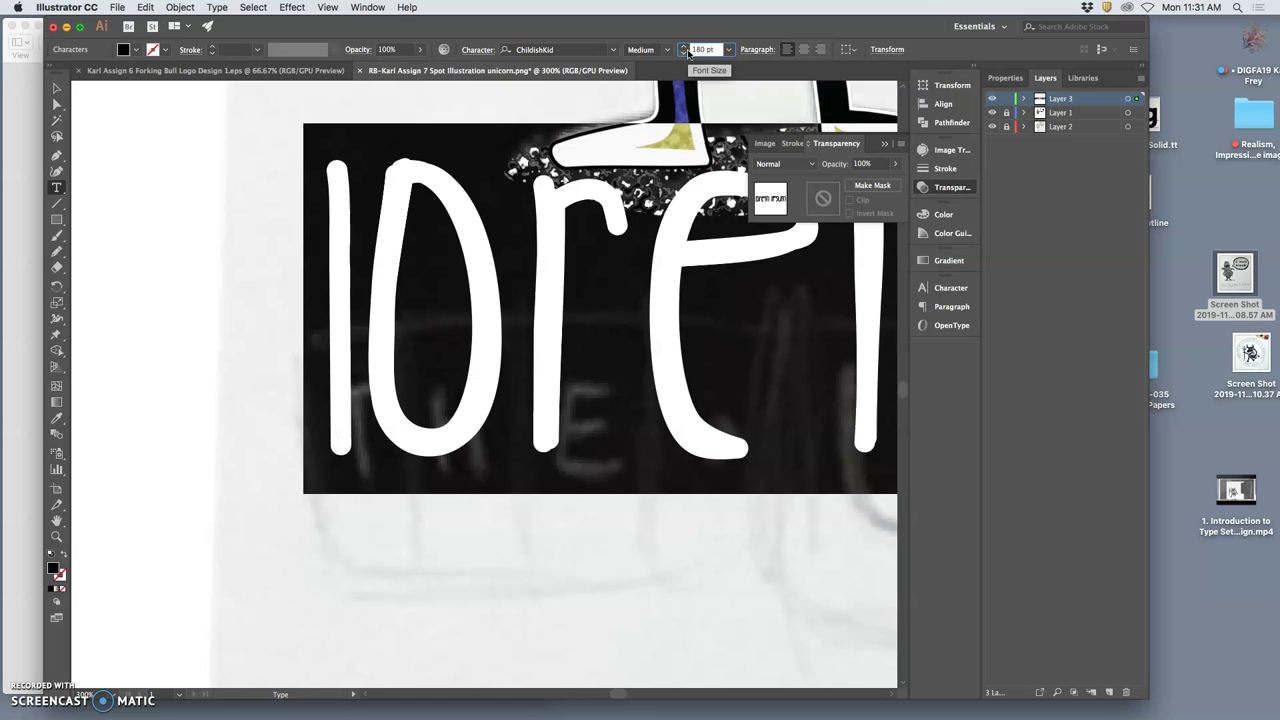
{"action": "key", "text": "BackSpace"}
{"action": "key", "text": "BackSpace"}
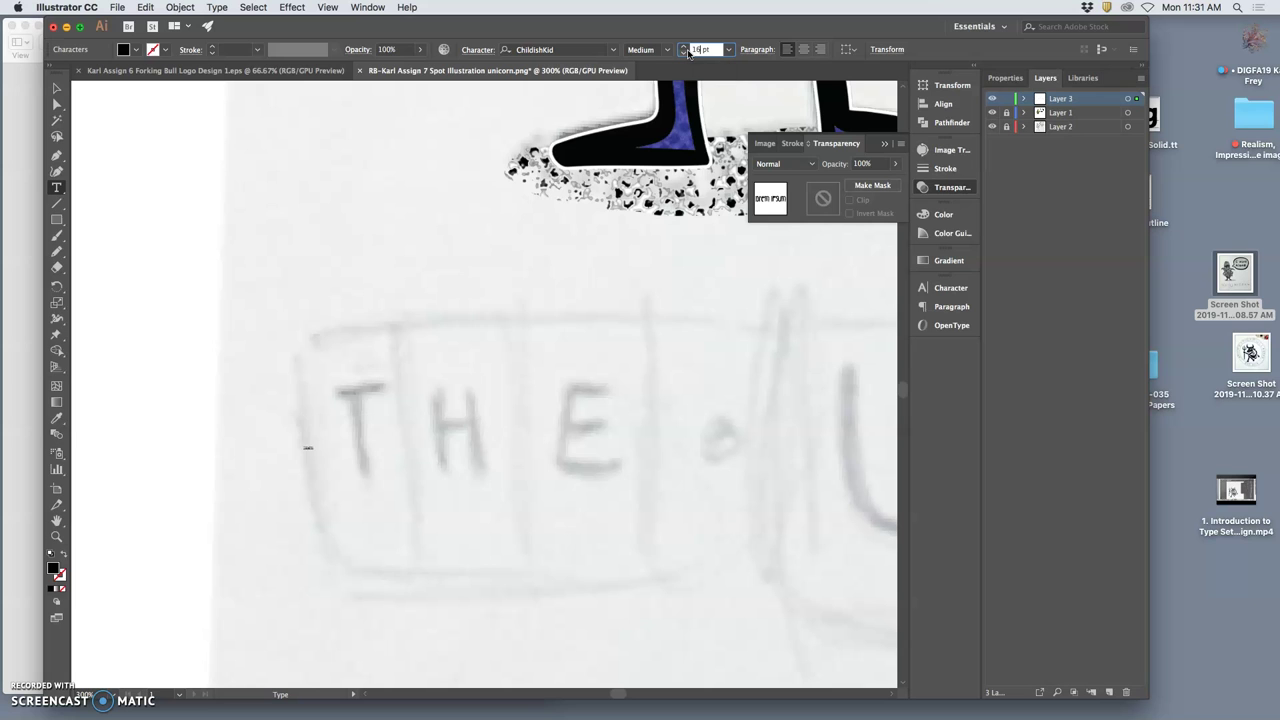
{"action": "type", "text": "60"}
Step: Move the ChildishKid title down over the sketched title beneath the corn character
{"action": "key", "text": "super+minus"}
{"action": "key", "text": "super+minus"}
{"action": "key", "text": "super+minus"}
{"action": "key", "text": "super+minus"}
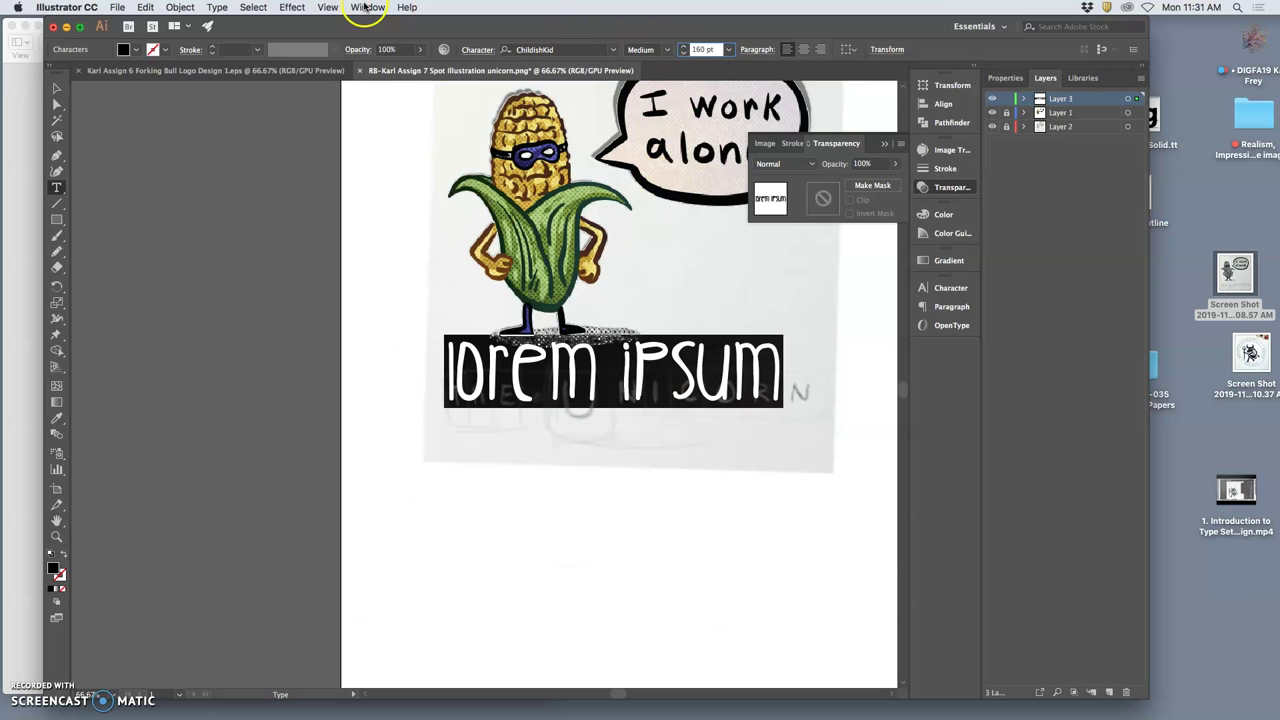
{"action": "left_click", "coordinate": [57, 88]}
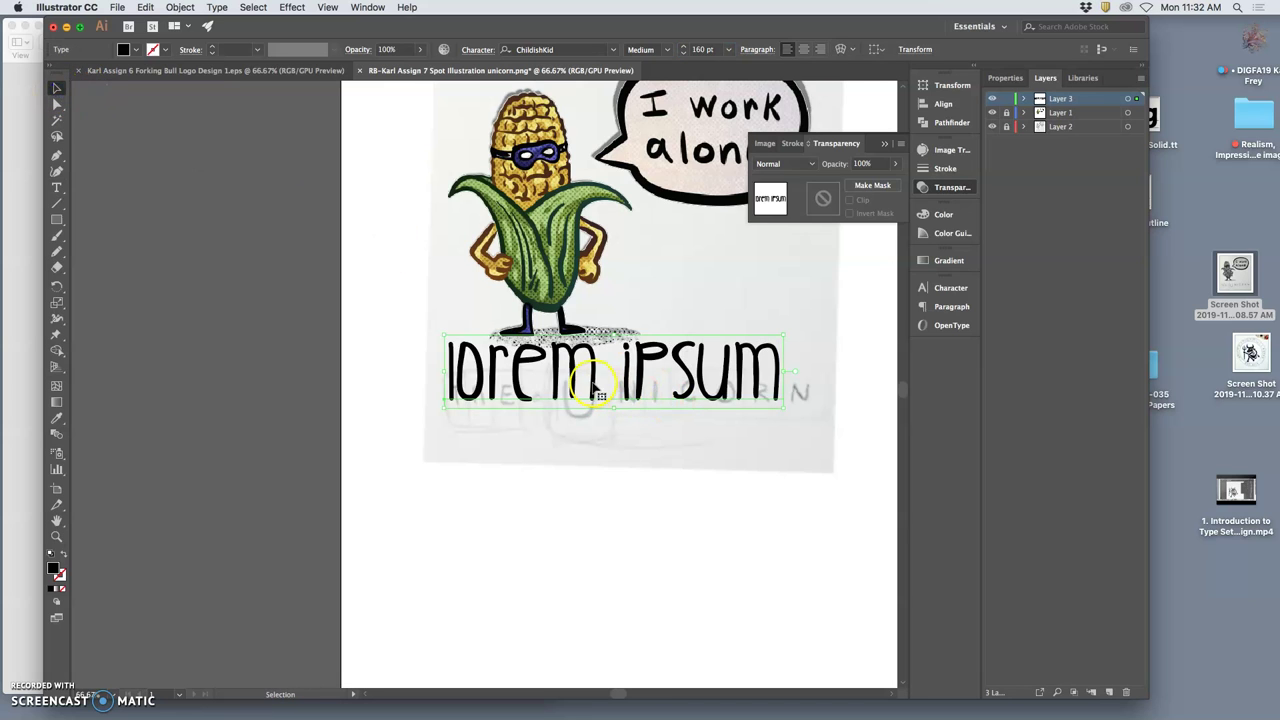
{"action": "left_click_drag", "start_coordinate": [592, 385], "coordinate": [590, 407]}
{"action": "left_click", "coordinate": [677, 405]}
{"action": "left_click_drag", "start_coordinate": [678, 391], "coordinate": [684, 397]}
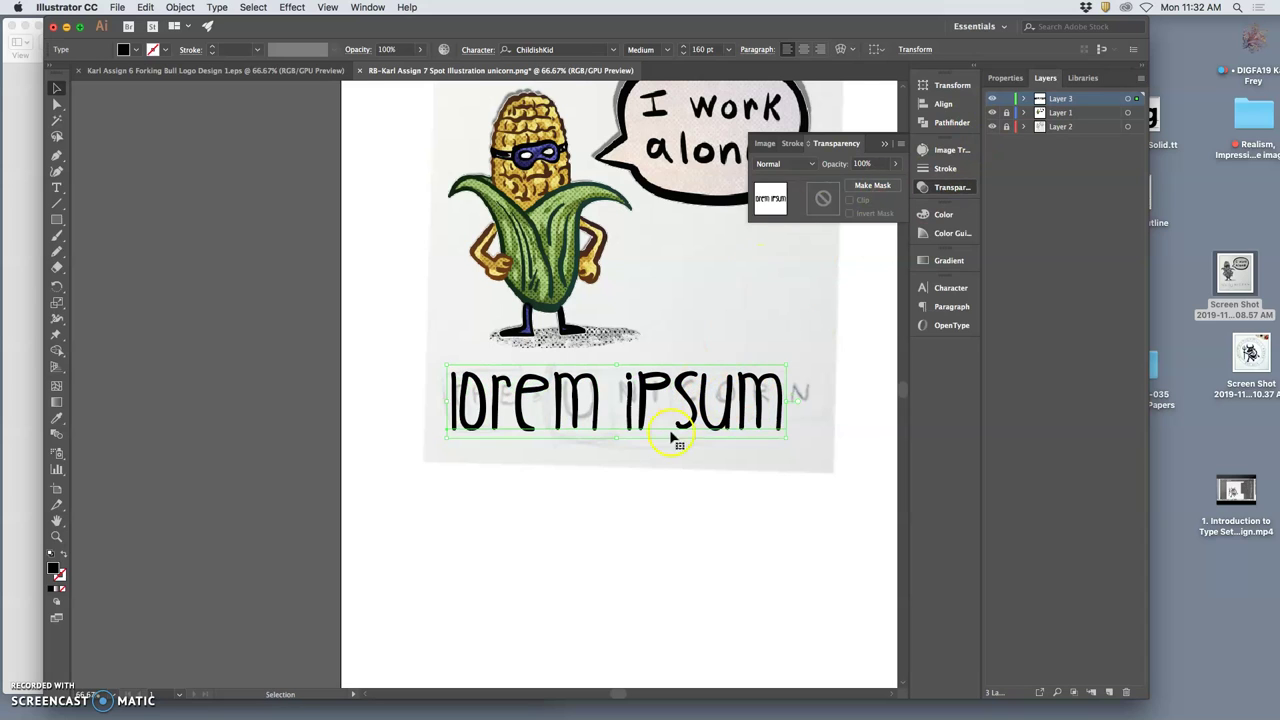
{"action": "left_click", "coordinate": [57, 188]}
{"action": "left_click", "coordinate": [517, 398]}
Step: Replace the placeholder title with 'the • unicorn', with a bullet between the words and the extra space removed
{"action": "key", "text": "super+a"}
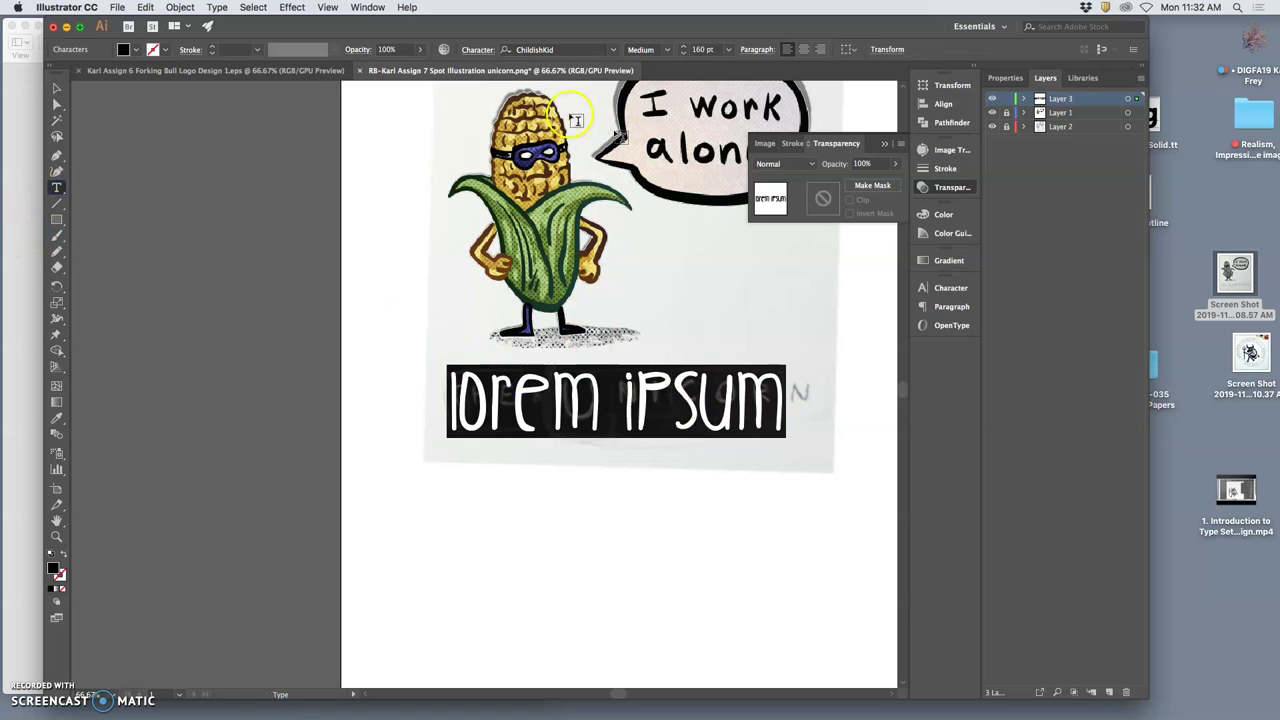
{"action": "type", "text": "t"}
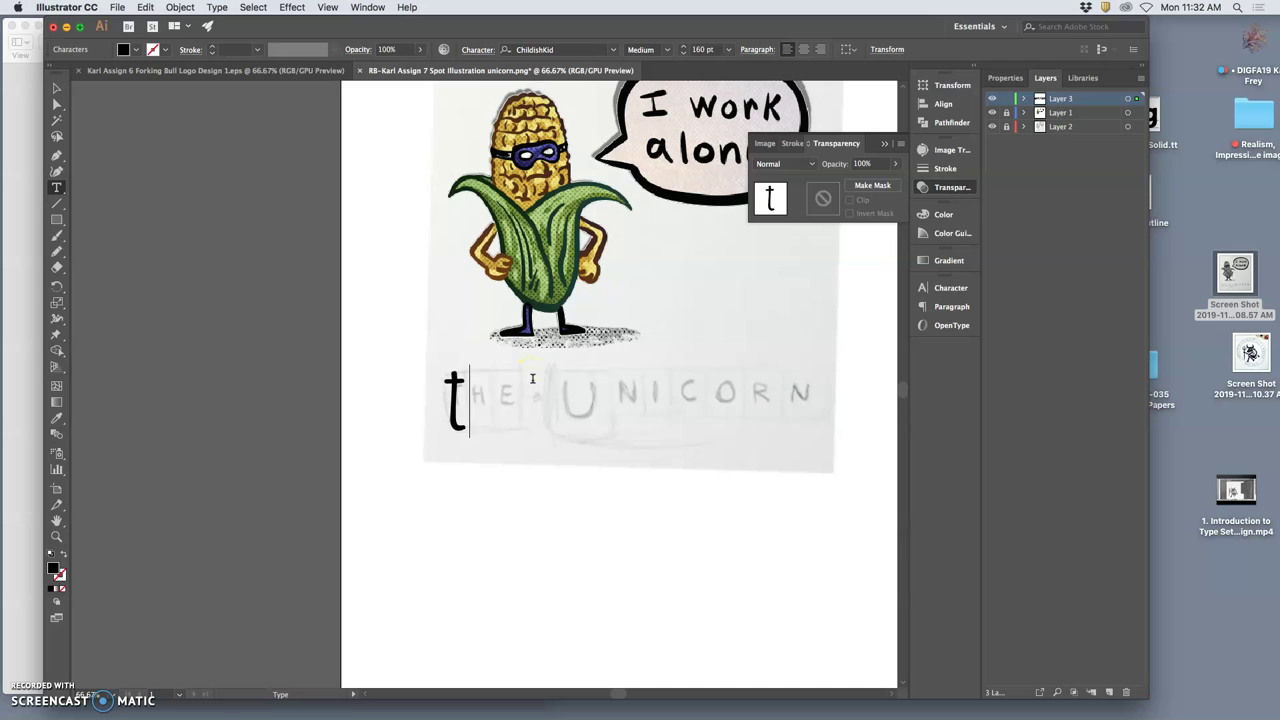
{"action": "type", "text": "he"}
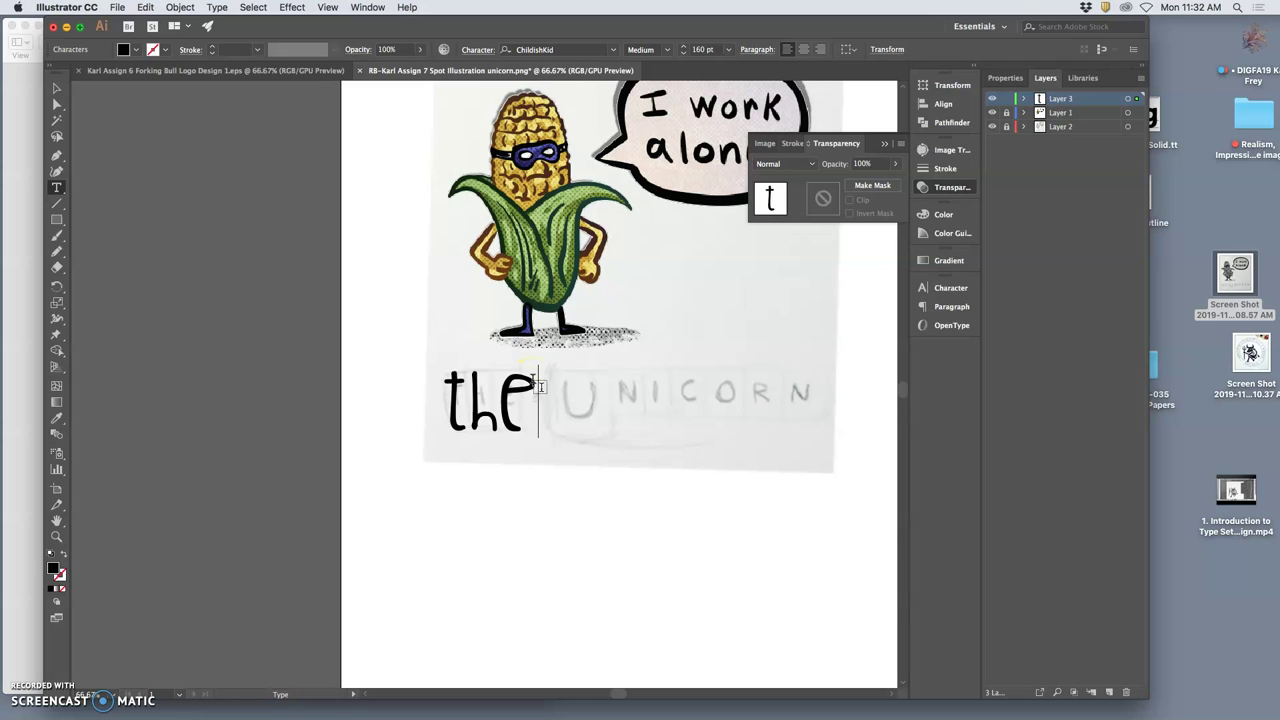
{"action": "type", "text": " unicorn"}
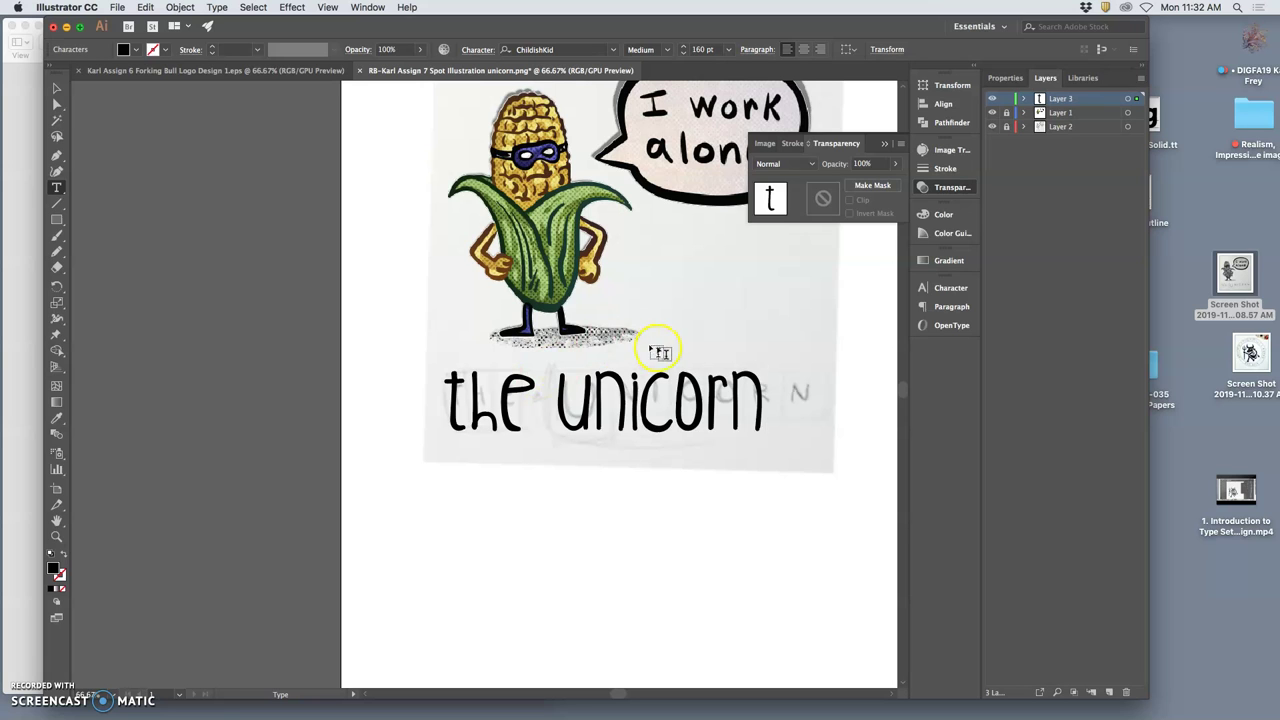
{"action": "scroll", "coordinate": [663, 354], "scroll_direction": "up", "scroll_amount": 5}
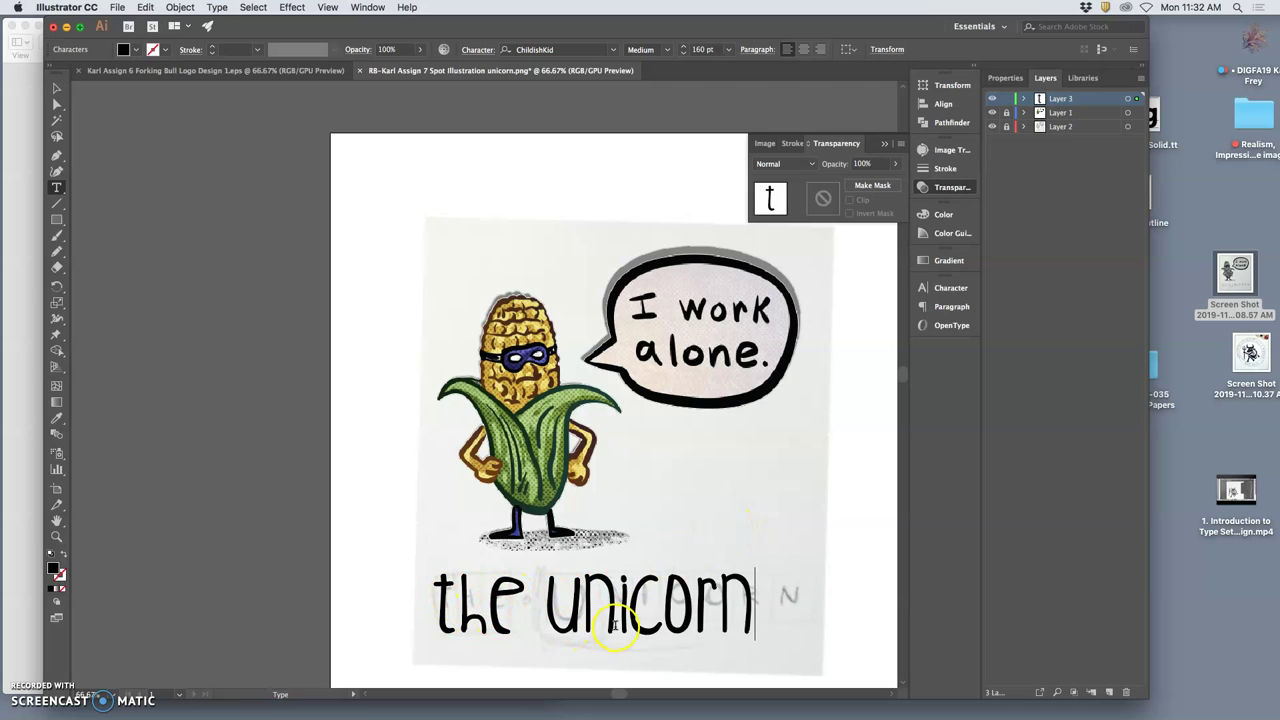
{"action": "left_click", "coordinate": [531, 607]}
{"action": "left_click", "coordinate": [522, 603]}
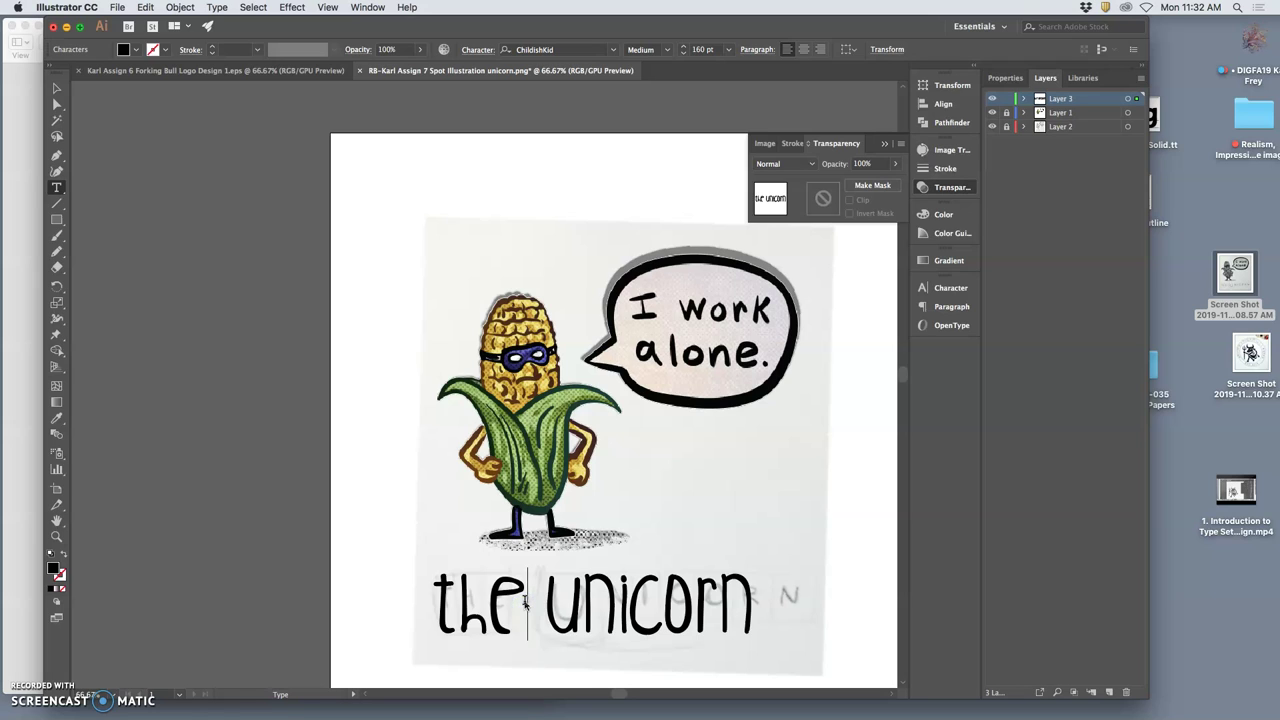
{"action": "type", "text": "•"}
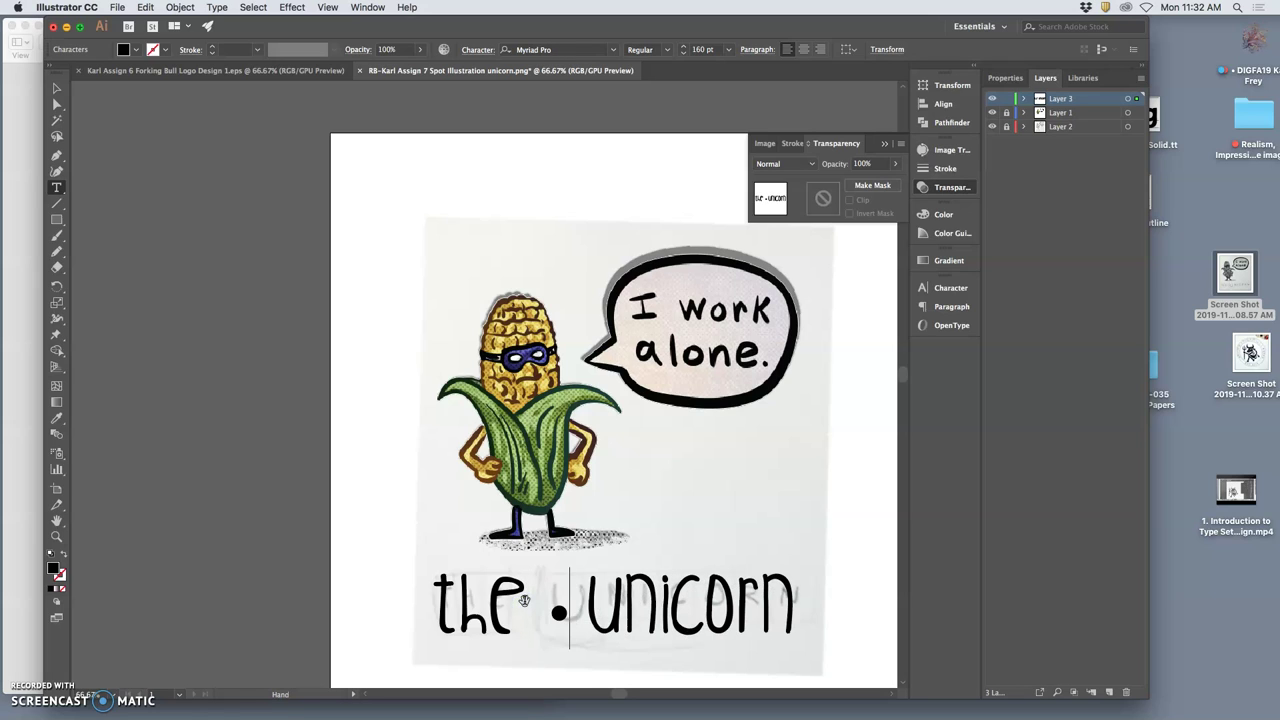
{"action": "left_click", "coordinate": [568, 606]}
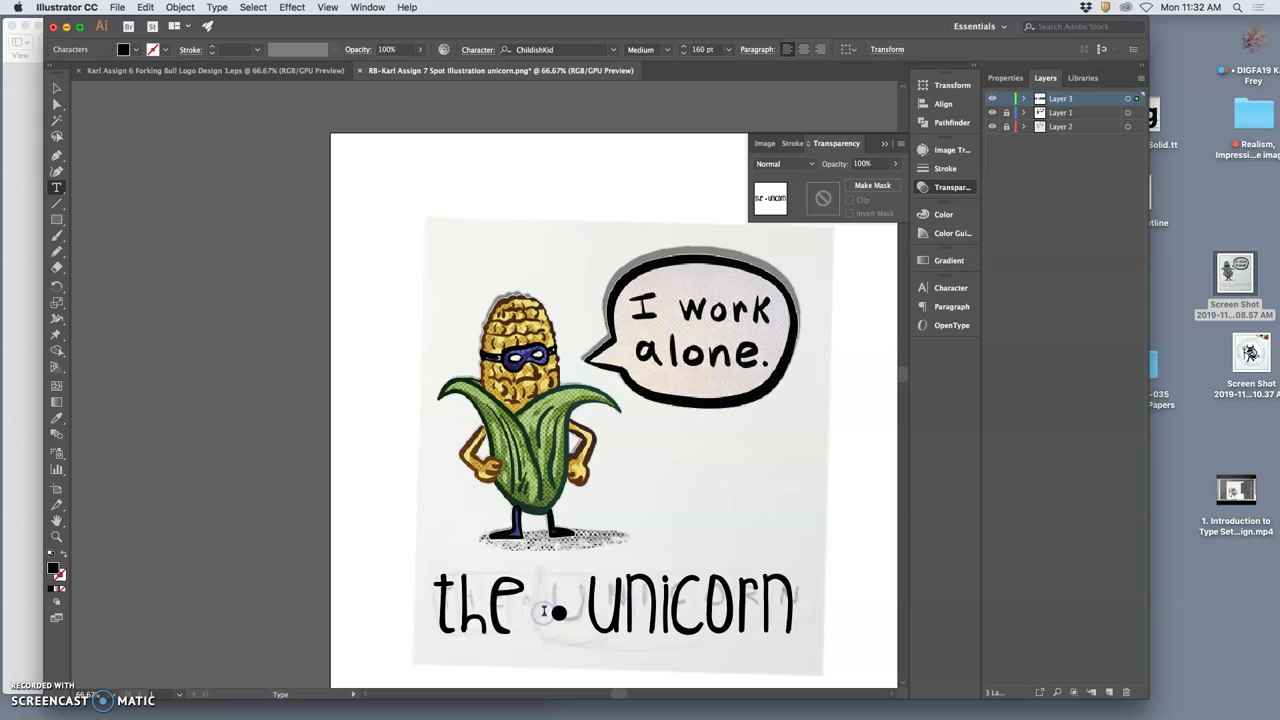
{"action": "key", "text": "BackSpace"}
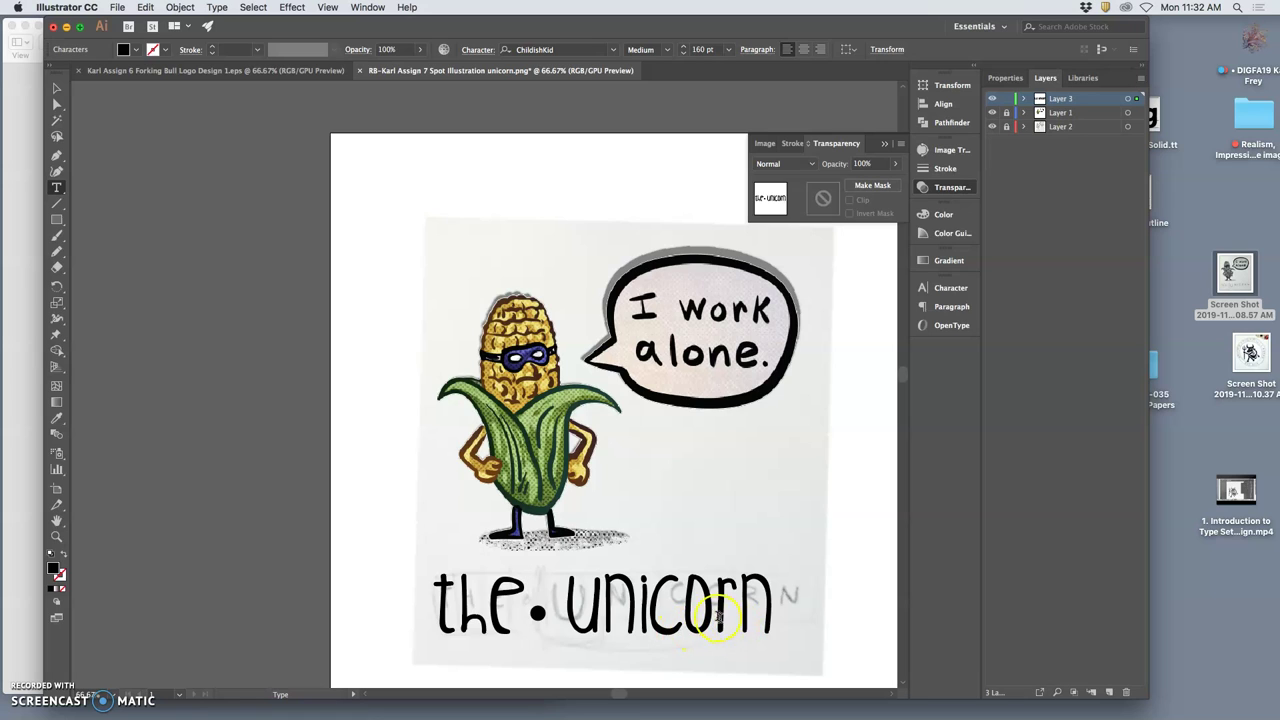
Step: Enlarge the u of unicorn to 230 pt and delete the stray period after Unicorn
{"action": "left_click", "coordinate": [992, 100]}
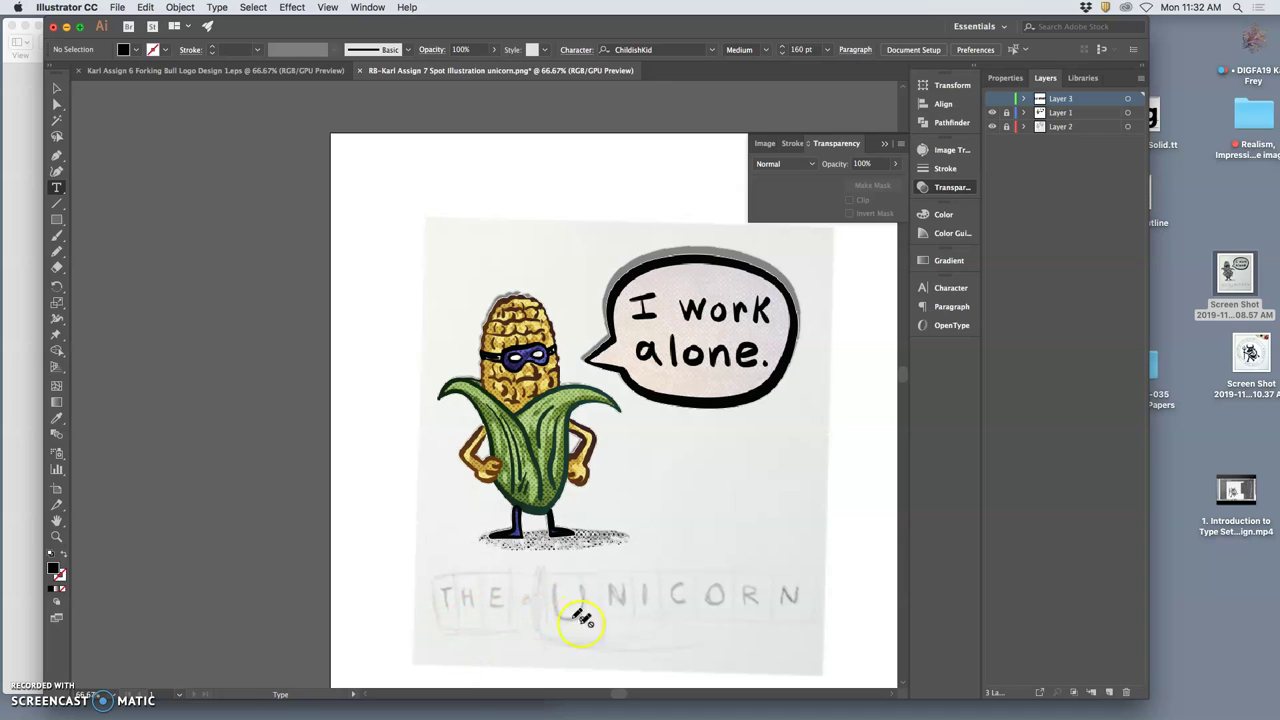
{"action": "left_click", "coordinate": [992, 100]}
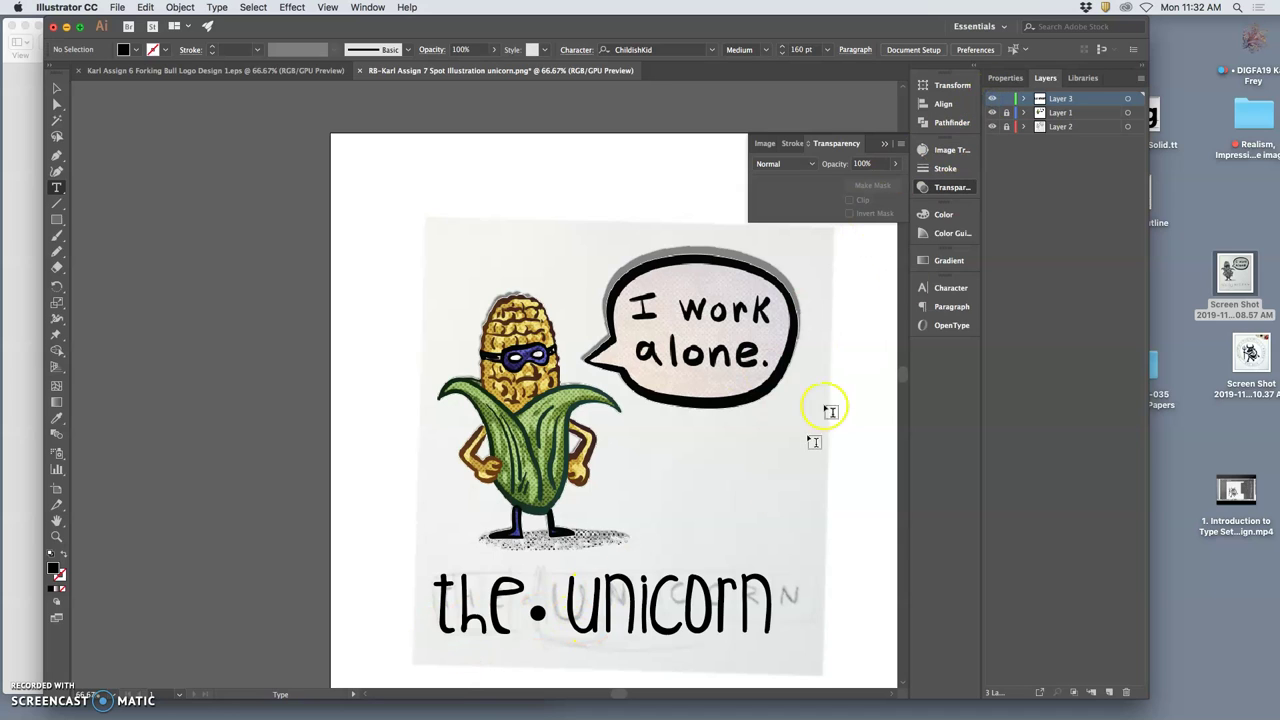
{"action": "left_click", "coordinate": [601, 614]}
{"action": "left_click_drag", "start_coordinate": [600, 614], "coordinate": [569, 614]}
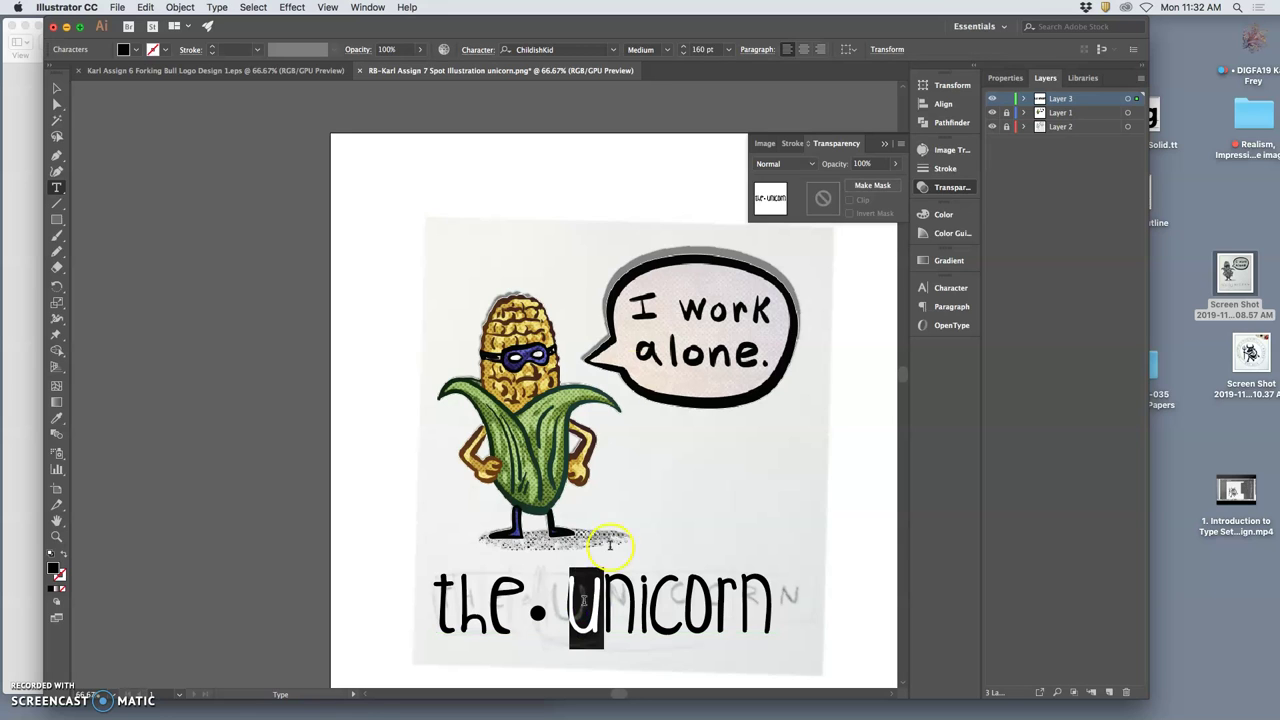
{"action": "left_click", "coordinate": [730, 50]}
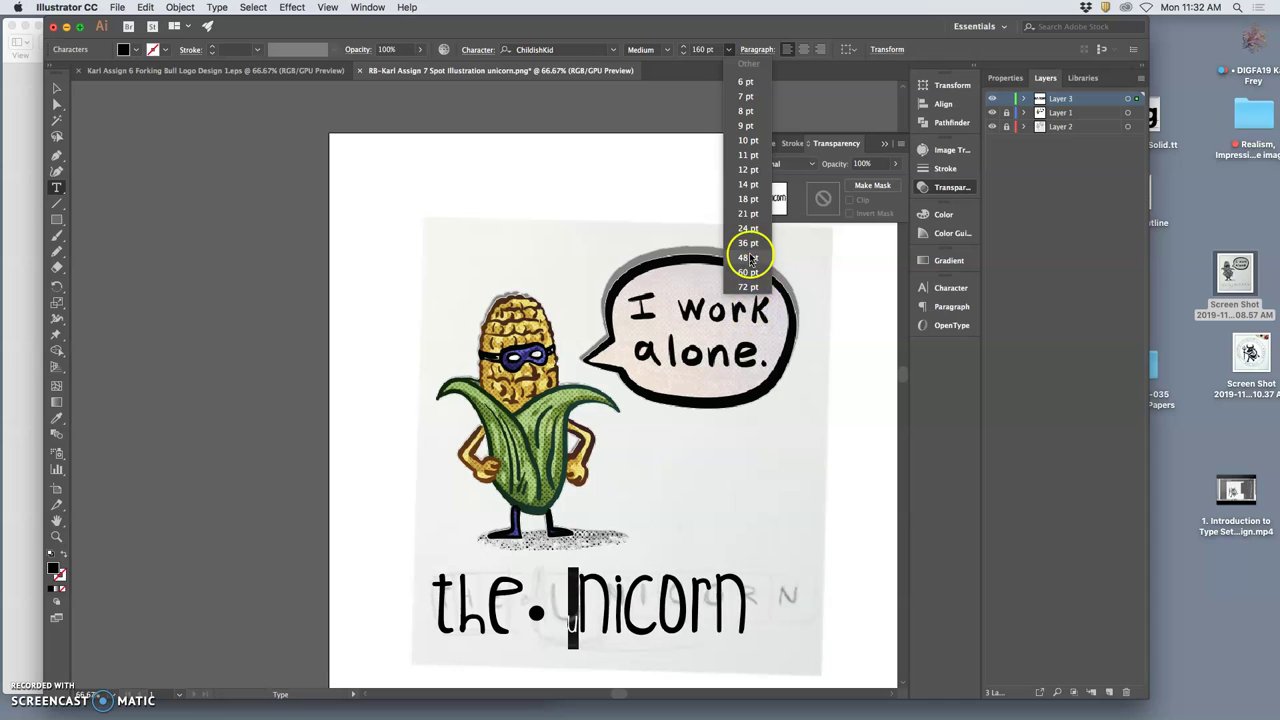
{"action": "left_click", "coordinate": [700, 50]}
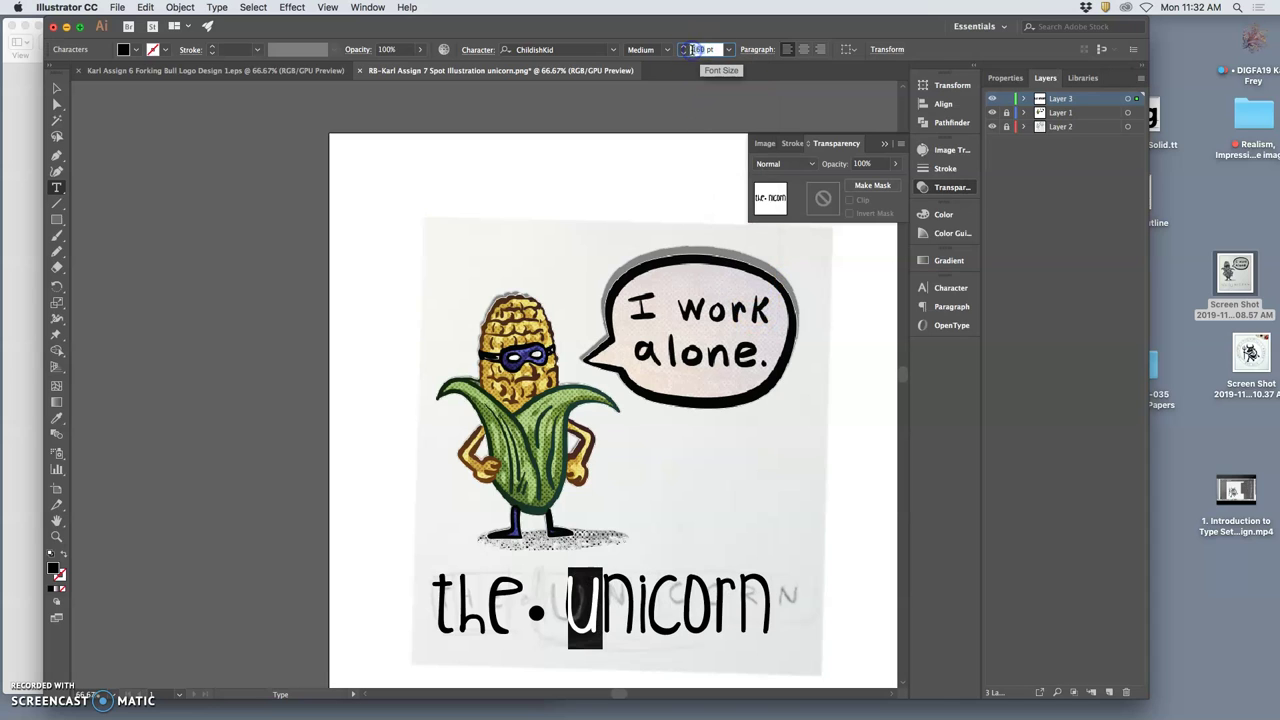
{"action": "type", "text": "230"}
{"action": "key", "text": "Return"}
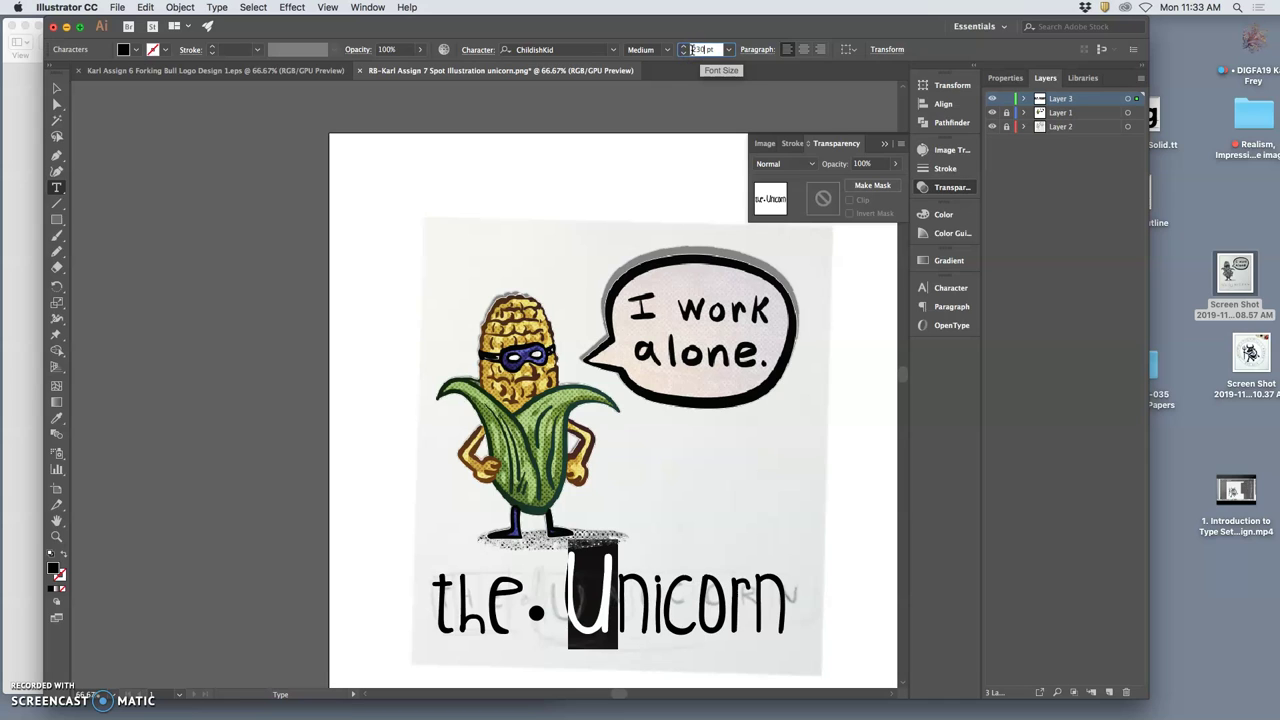
{"action": "key", "text": "Escape"}
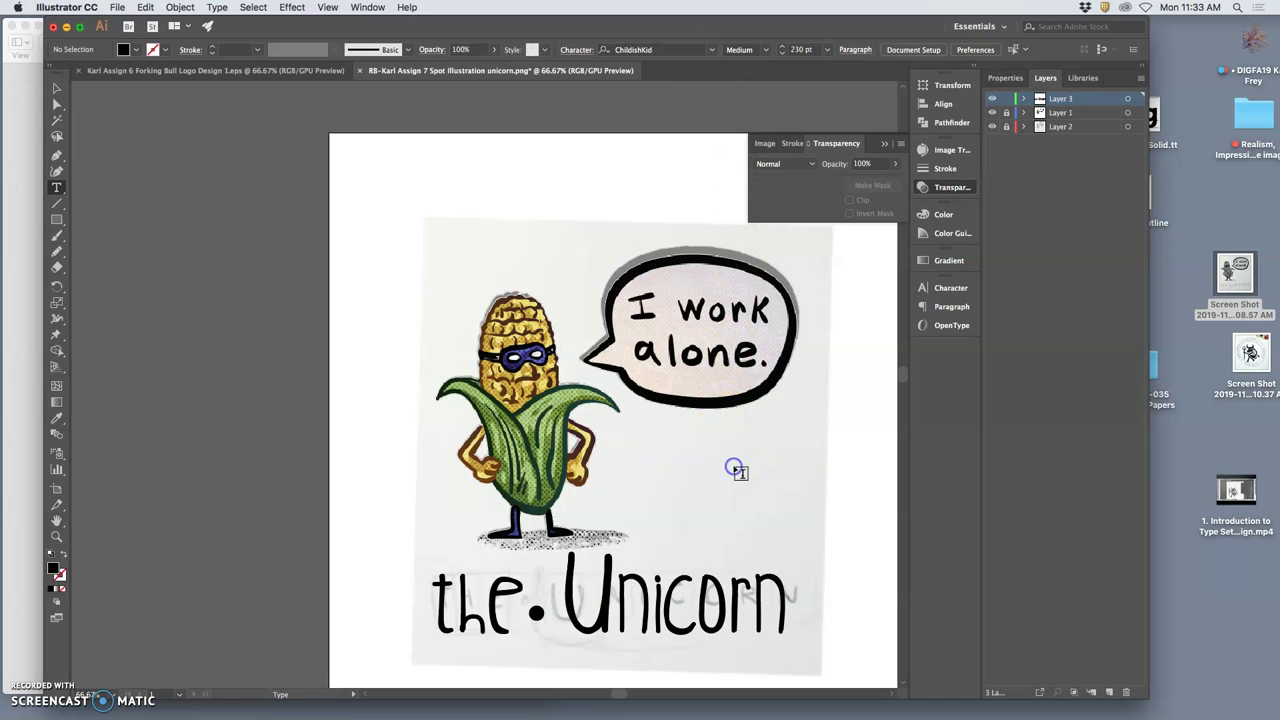
{"action": "scroll", "coordinate": [755, 473], "scroll_direction": "down", "scroll_amount": 3}
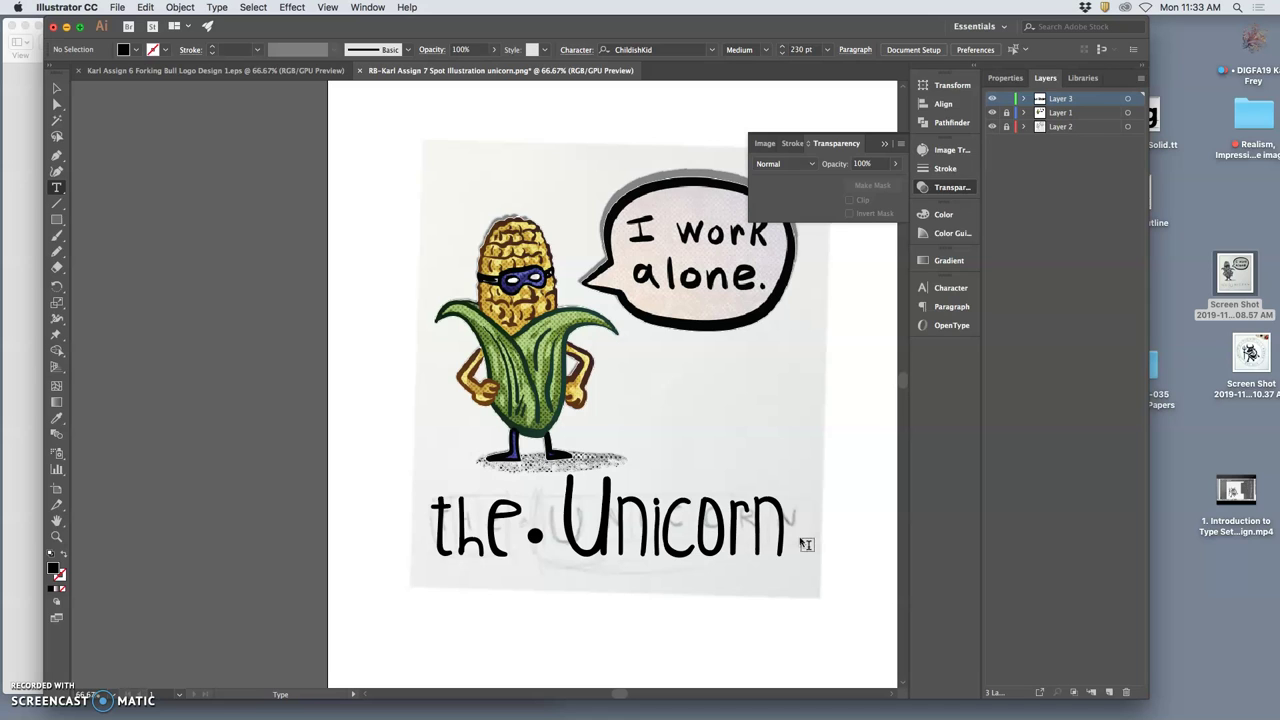
{"action": "key", "text": "BackSpace"}
Step: Widen the kerning between the n and i in Unicorn with Option+arrow adjustments
{"action": "left_click_drag", "start_coordinate": [695, 535], "coordinate": [618, 533]}
{"action": "left_click", "coordinate": [652, 529]}
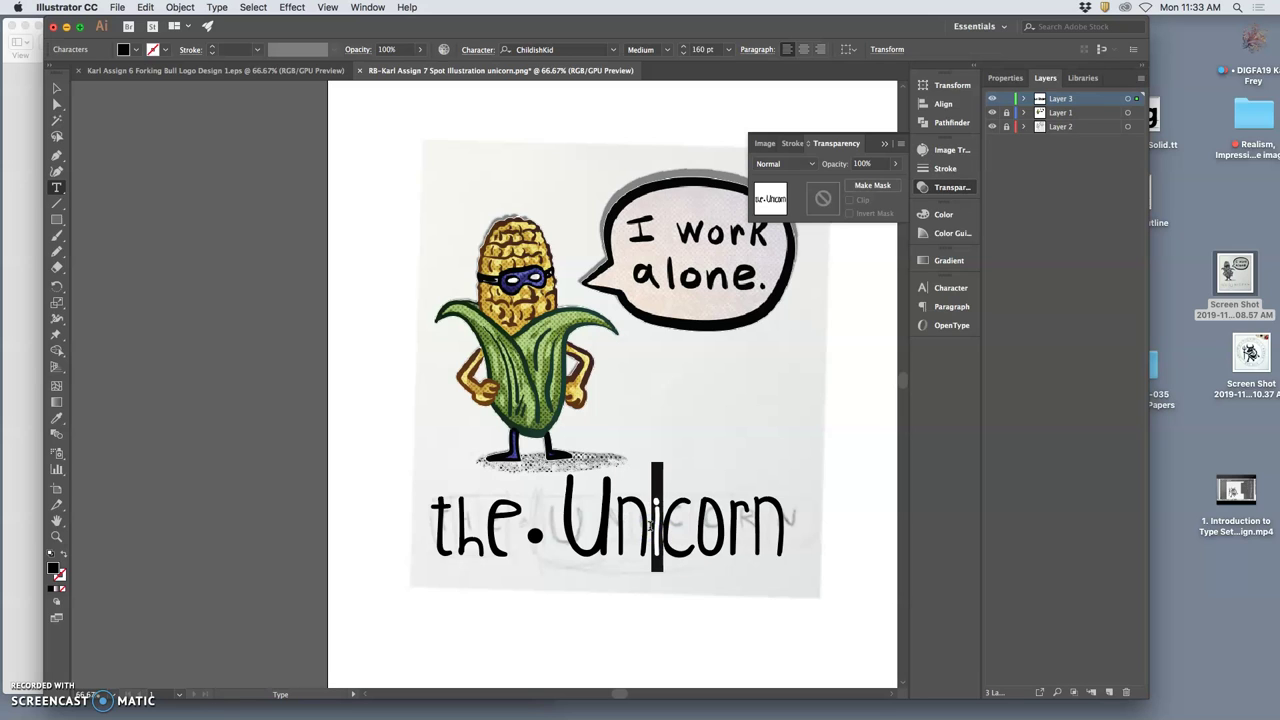
{"action": "key", "text": "alt+Right"}
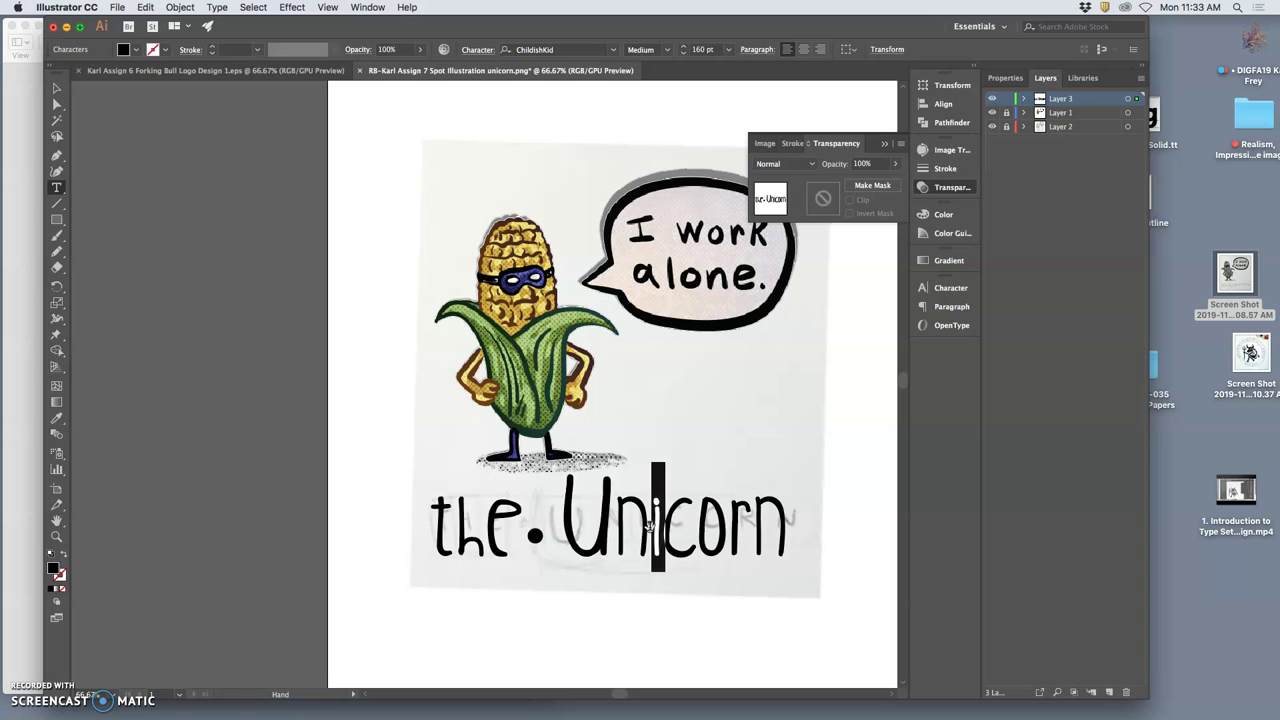
{"action": "key", "text": "alt+Right"}
{"action": "key", "text": "alt+Right"}
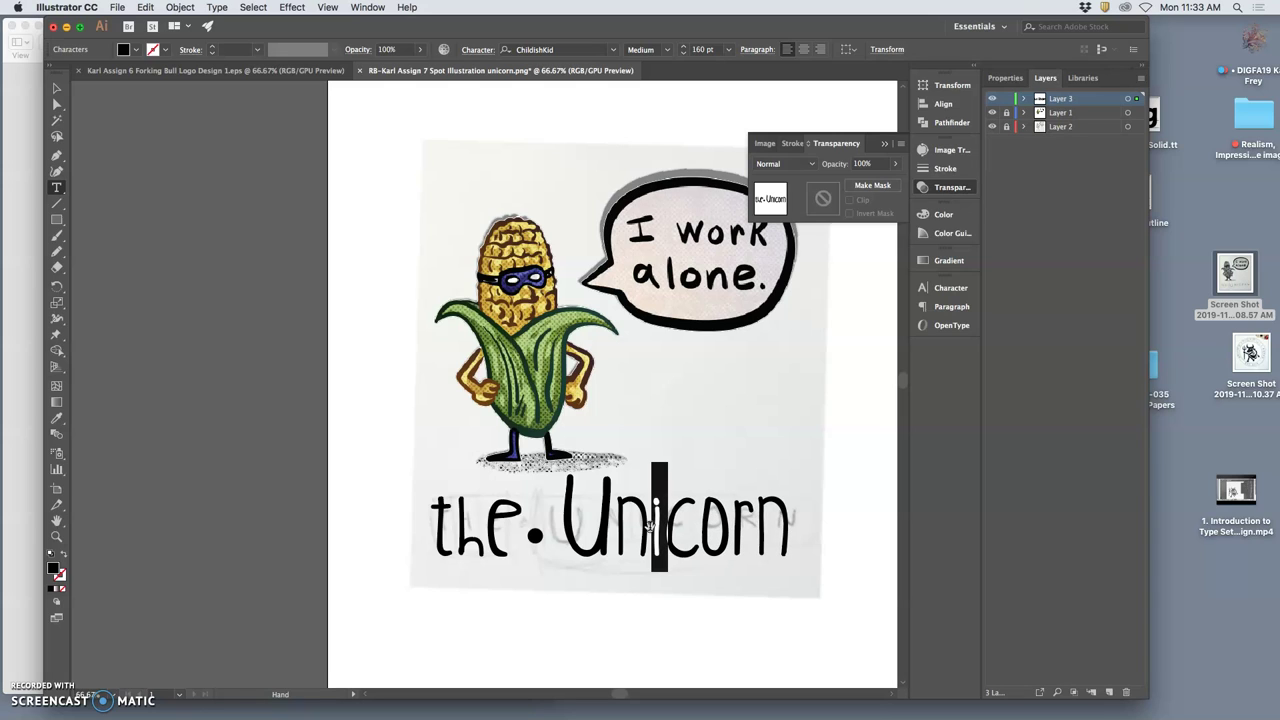
{"action": "key", "text": "alt+Right"}
{"action": "key", "text": "alt+Right"}
{"action": "key", "text": "alt+Right"}
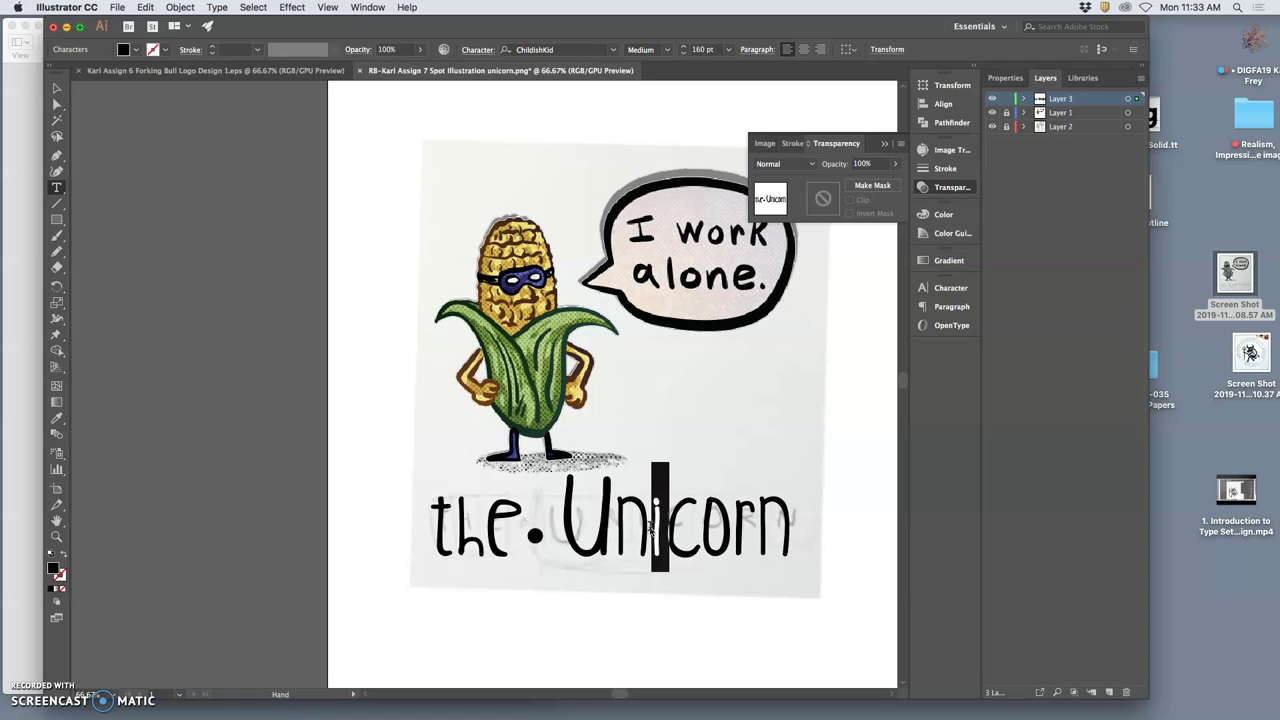
{"action": "key", "text": "alt+Left"}
{"action": "key", "text": "alt+Right"}
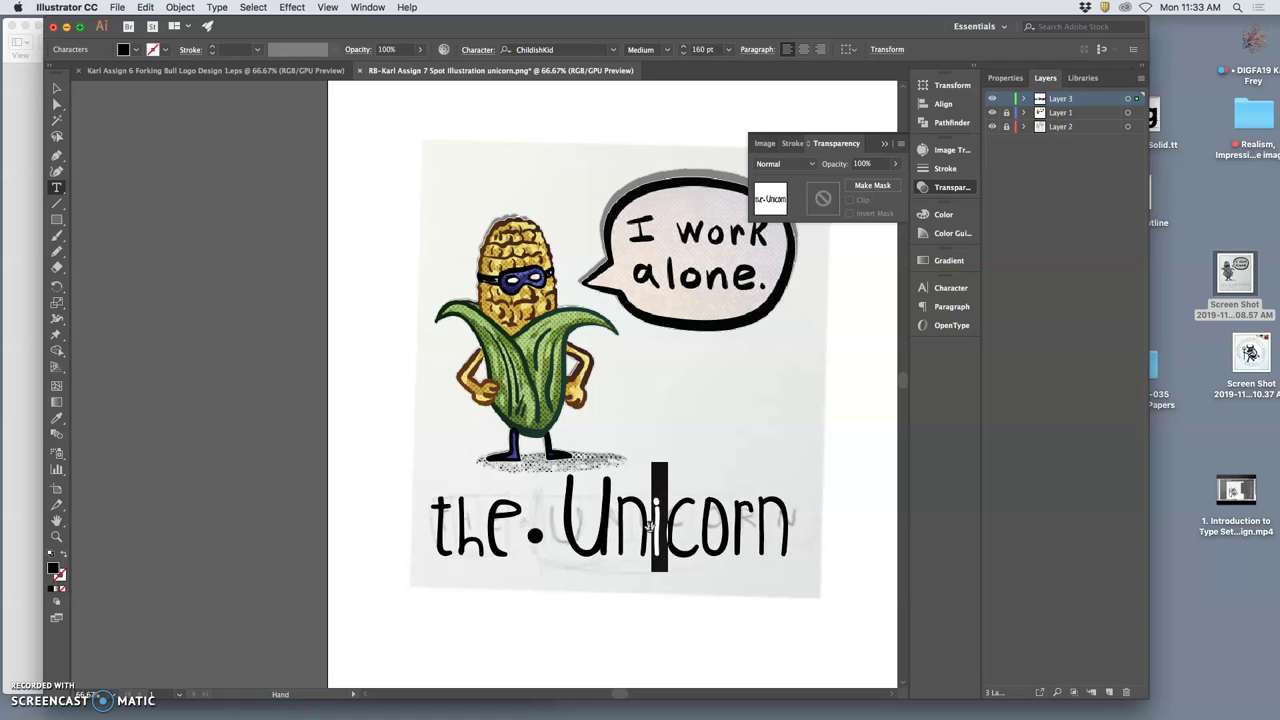
Step: Loosen the tracking on the n of Unicorn and check the available ChildishKid weights
{"action": "left_click", "coordinate": [650, 535]}
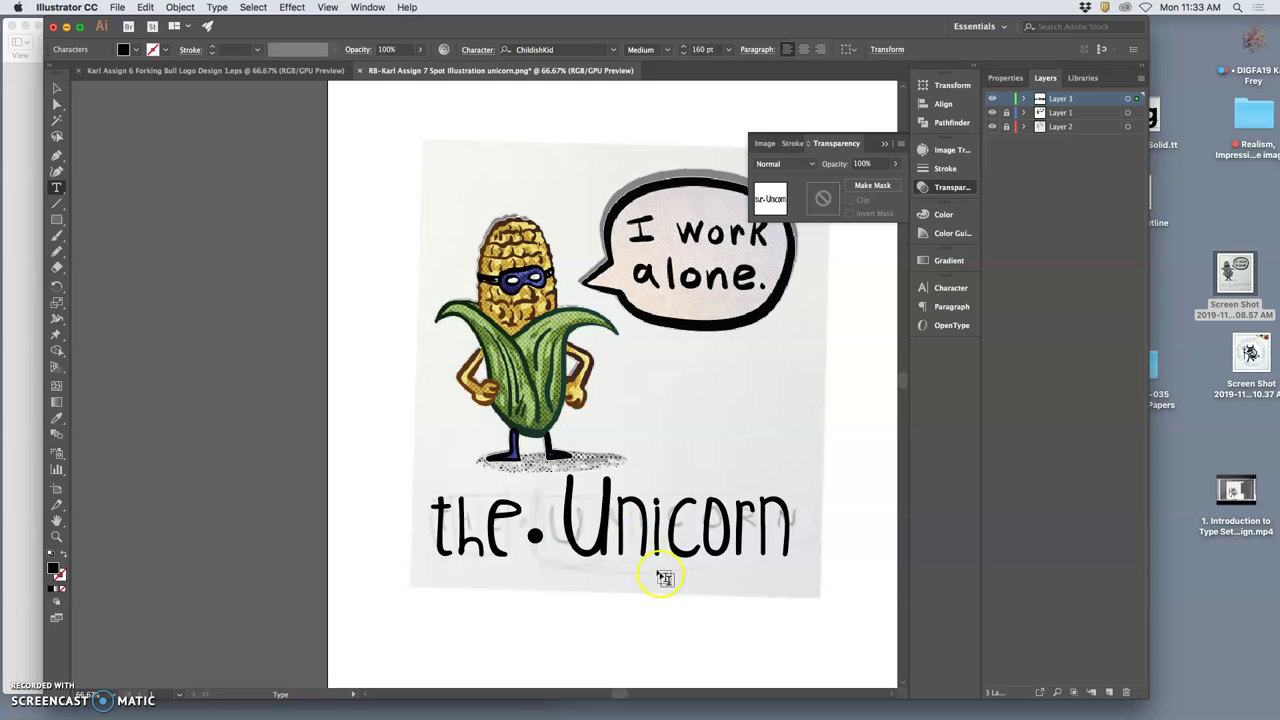
{"action": "left_click_drag", "start_coordinate": [648, 545], "coordinate": [629, 537]}
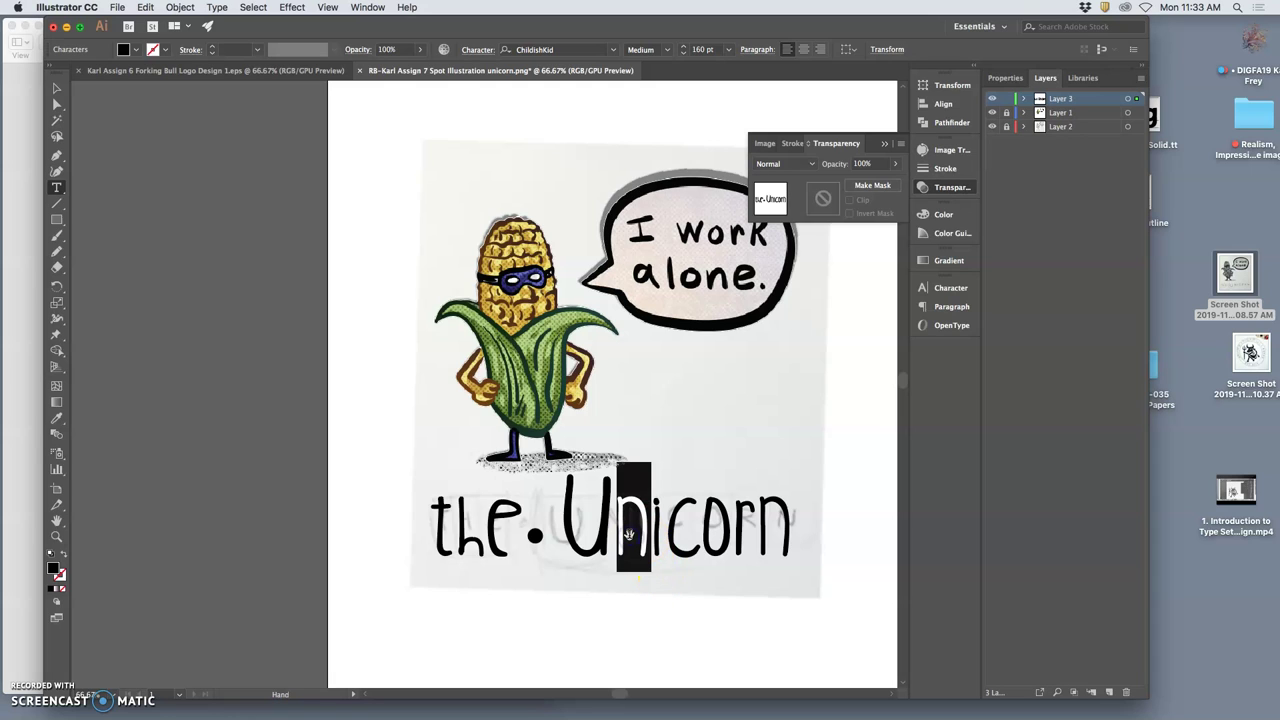
{"action": "key", "text": "alt+Right"}
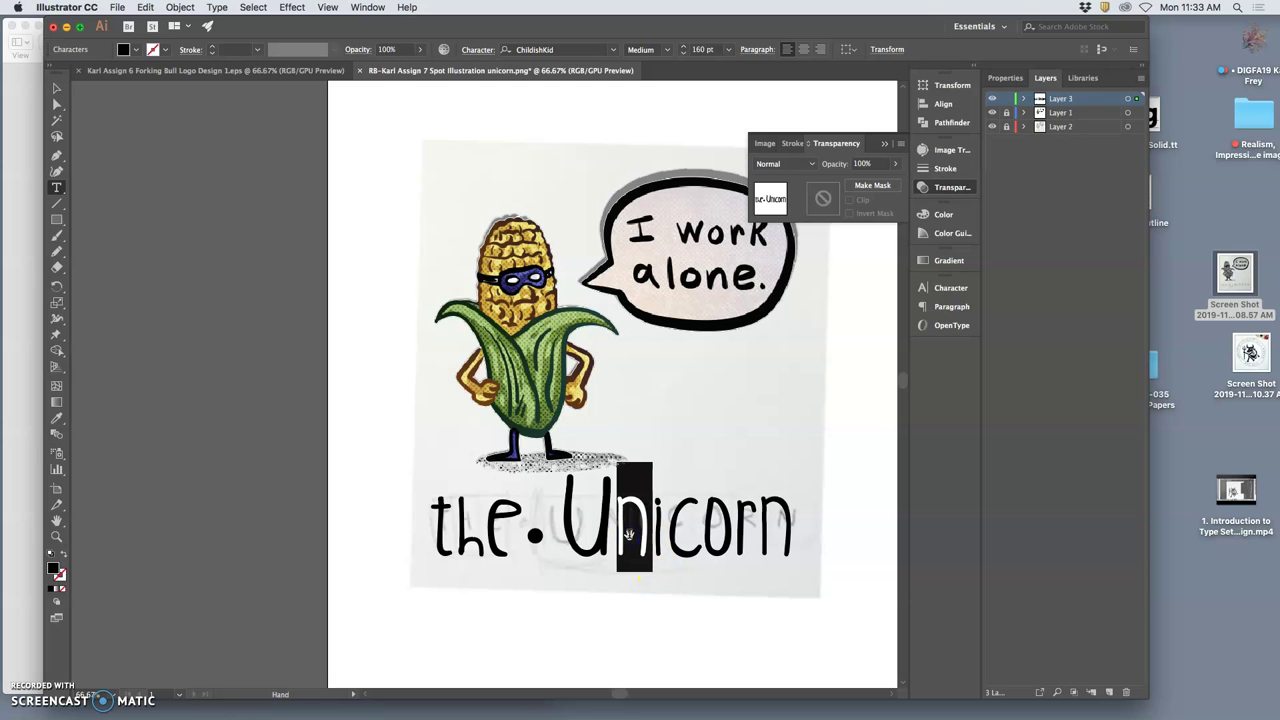
{"action": "left_click", "coordinate": [714, 533]}
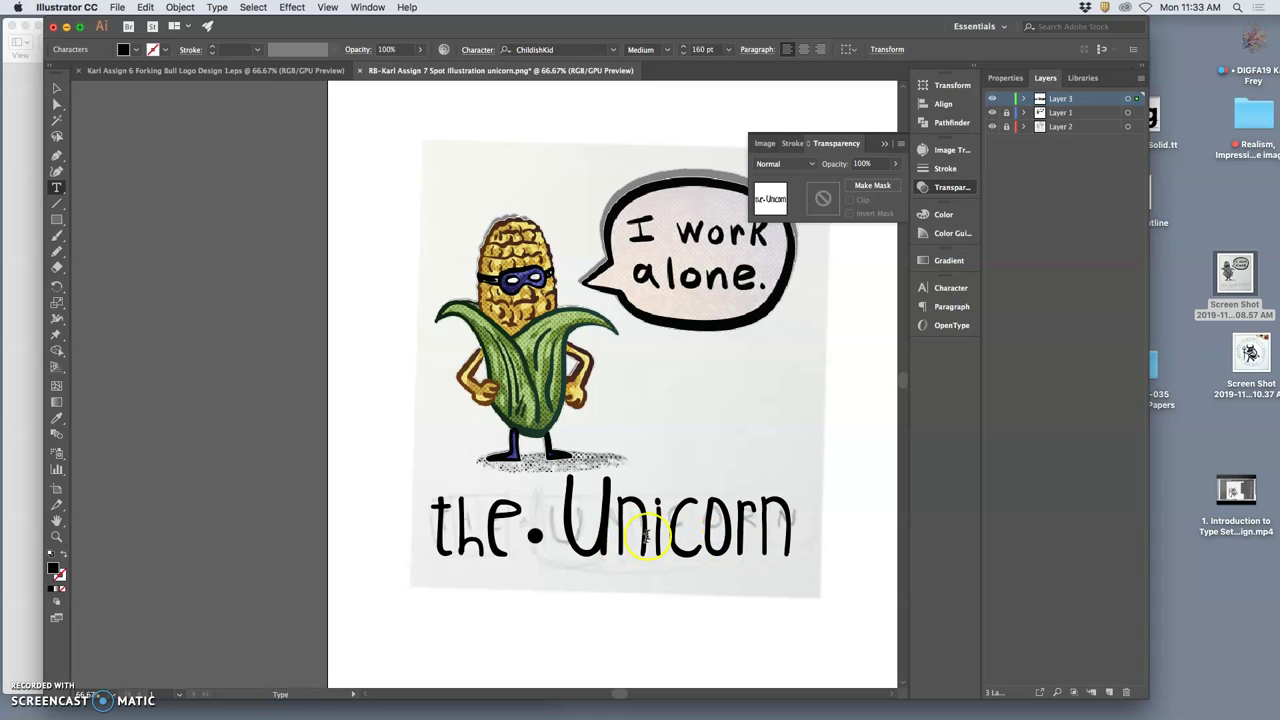
{"action": "left_click_drag", "start_coordinate": [650, 535], "coordinate": [619, 530]}
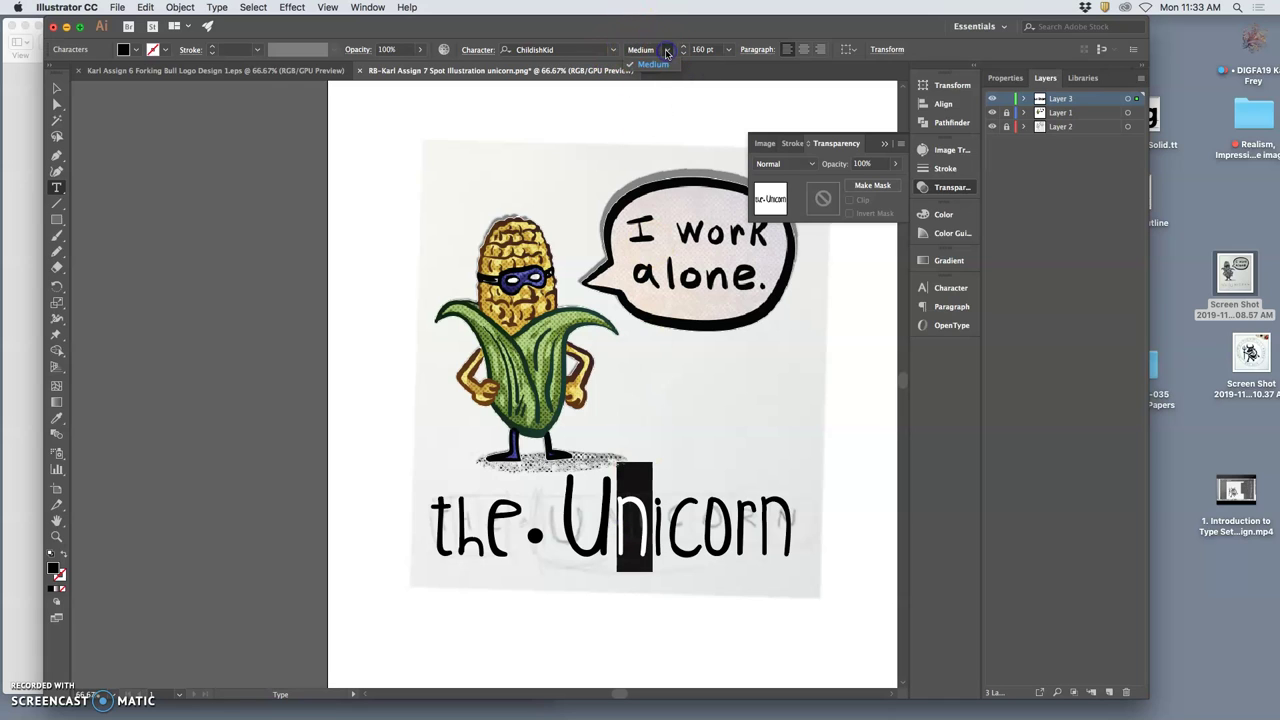
{"action": "left_click", "coordinate": [667, 50]}
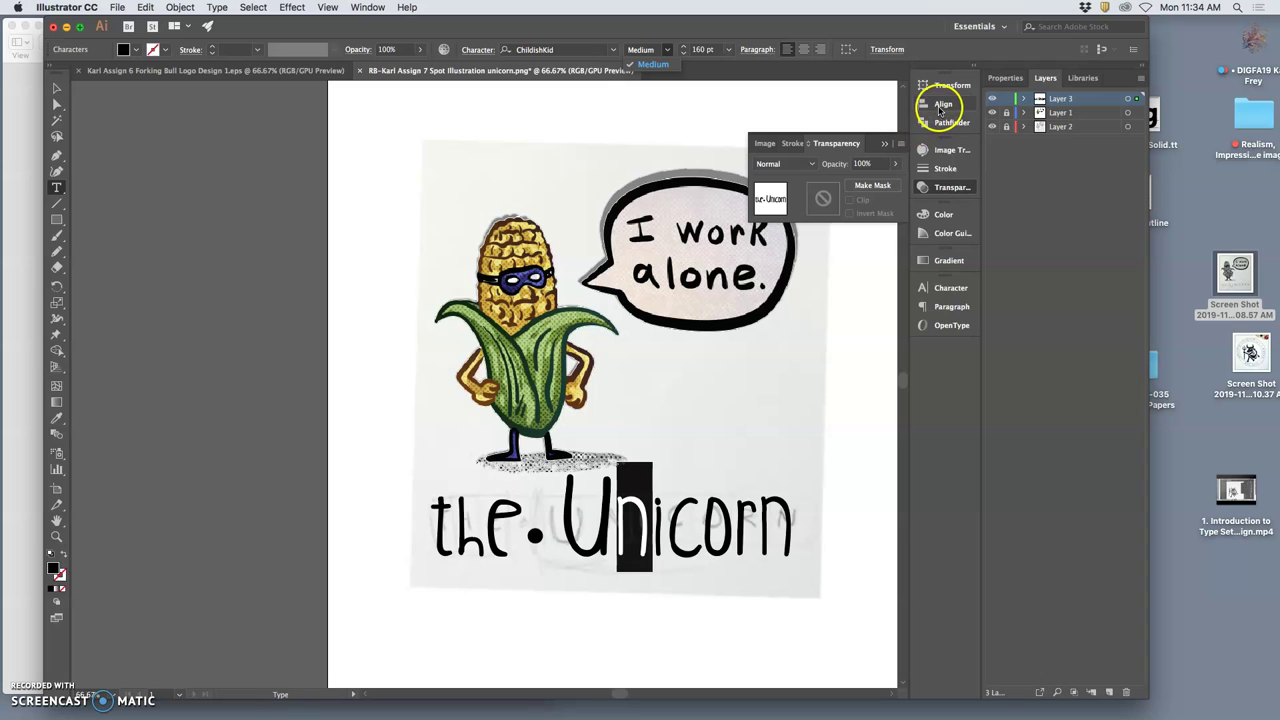
Step: Open the OpenType settings and set the e in 'the' to 140 pt
{"action": "left_click", "coordinate": [950, 327]}
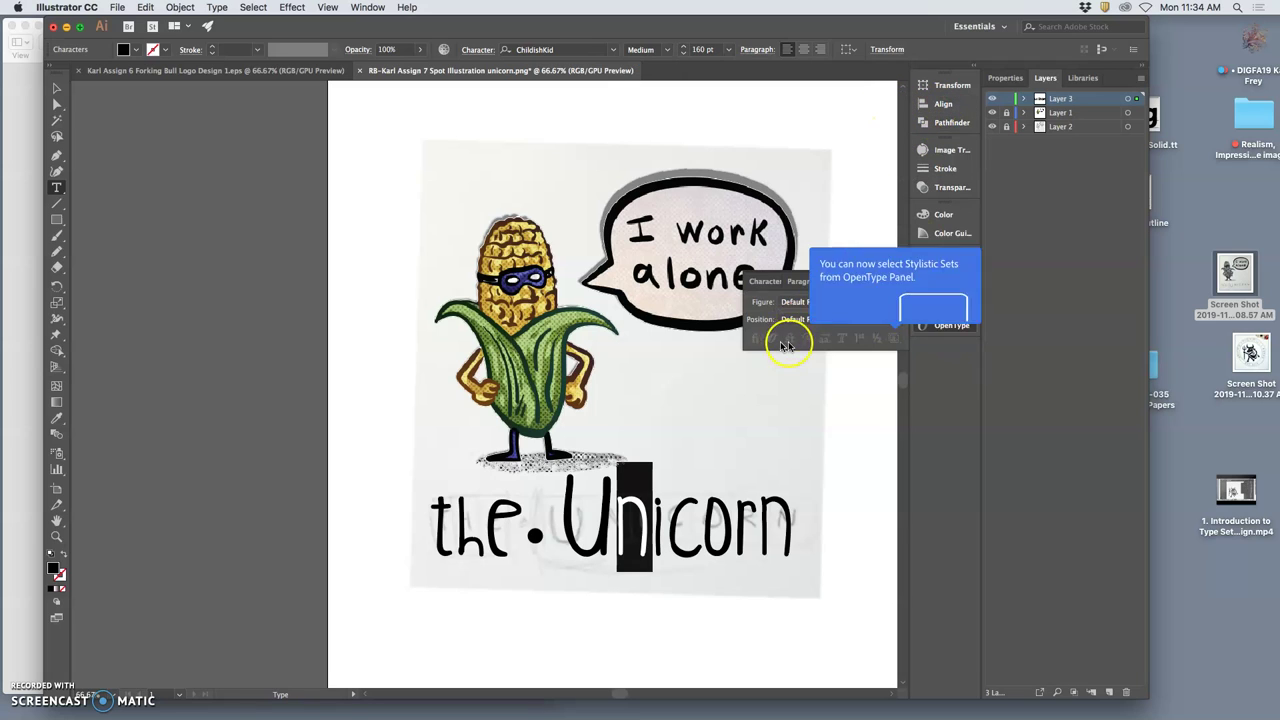
{"action": "key", "text": "Escape"}
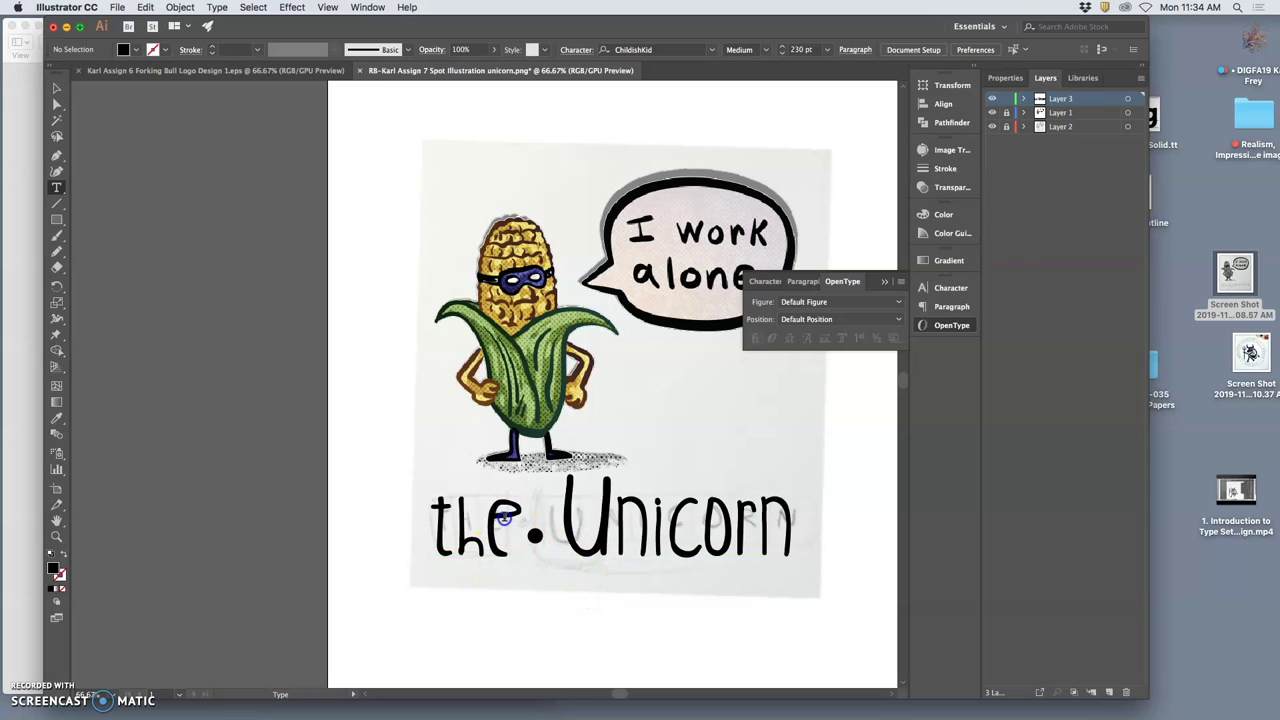
{"action": "left_click_drag", "start_coordinate": [490, 516], "coordinate": [524, 516]}
{"action": "double_click", "coordinate": [698, 50]}
{"action": "key", "text": "Down"}
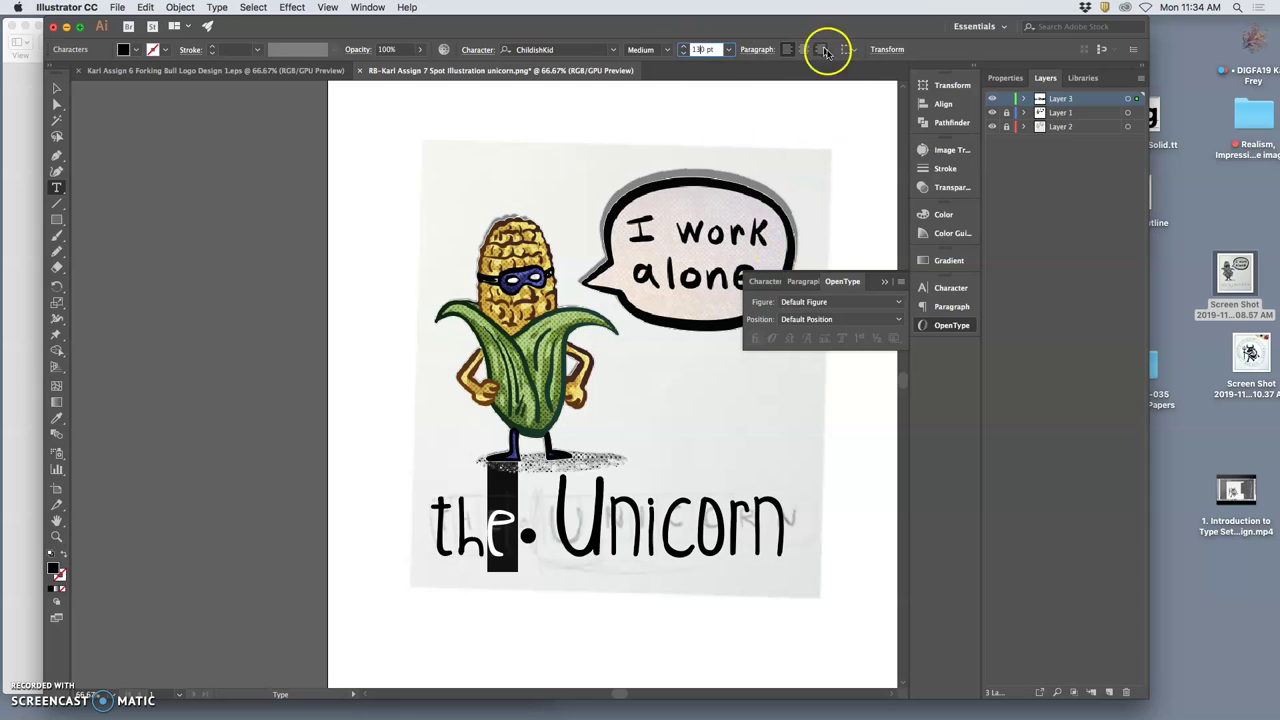
{"action": "left_click", "coordinate": [708, 48]}
{"action": "key", "text": "Up"}
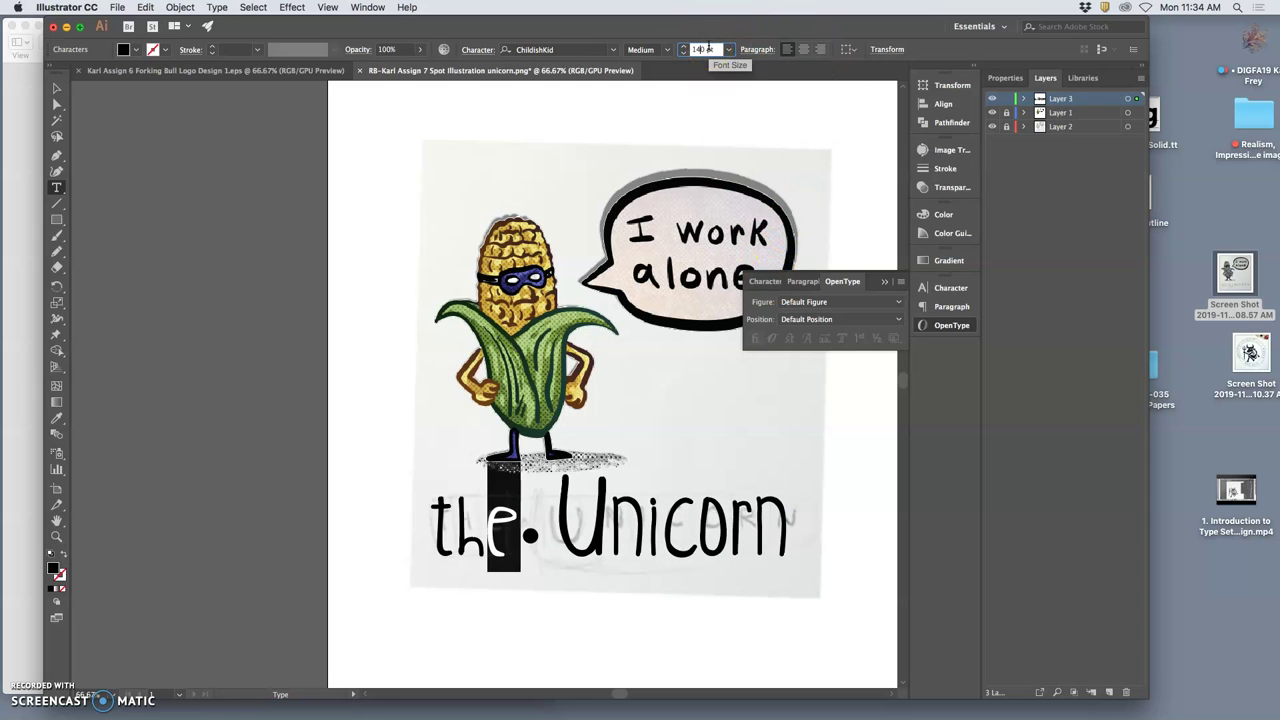
{"action": "left_click", "coordinate": [766, 572], "text": "super"}
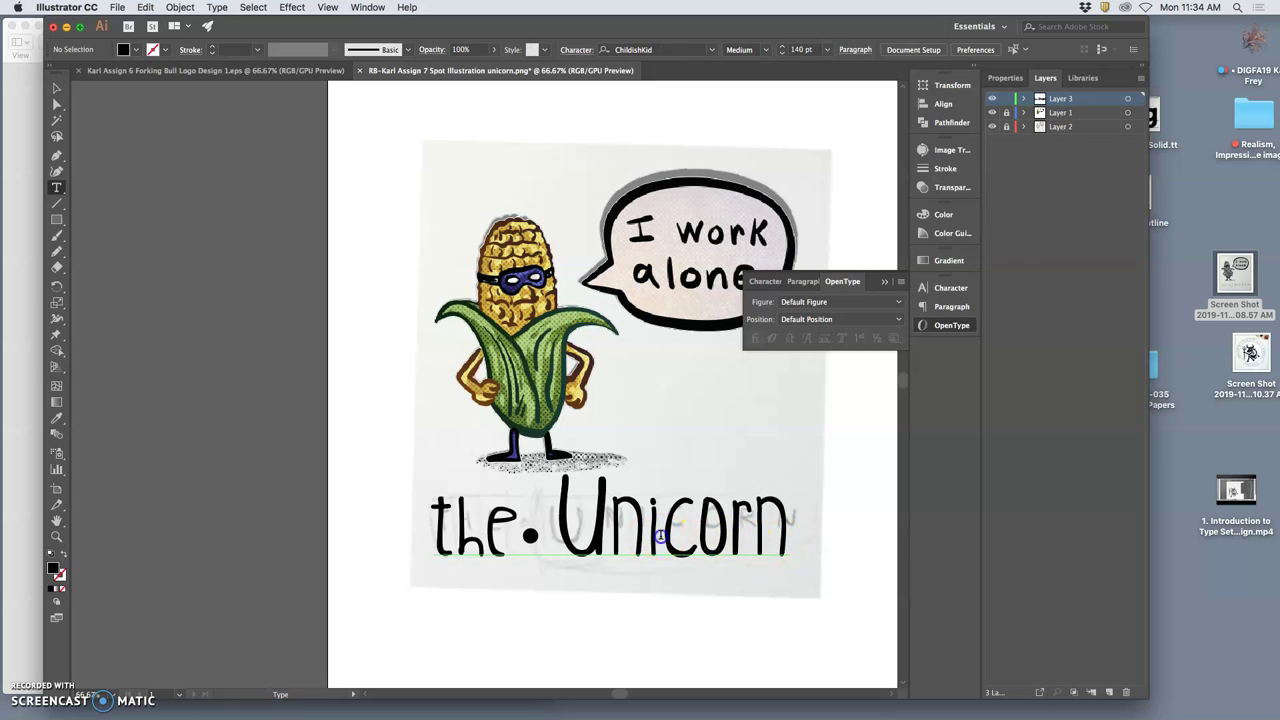
Step: Set the i in Unicorn to 180 pt
{"action": "left_click_drag", "start_coordinate": [650, 530], "coordinate": [666, 530]}
{"action": "left_click", "coordinate": [703, 50]}
{"action": "left_click", "coordinate": [702, 50]}
{"action": "type", "text": "170"}
{"action": "key", "text": "Return"}
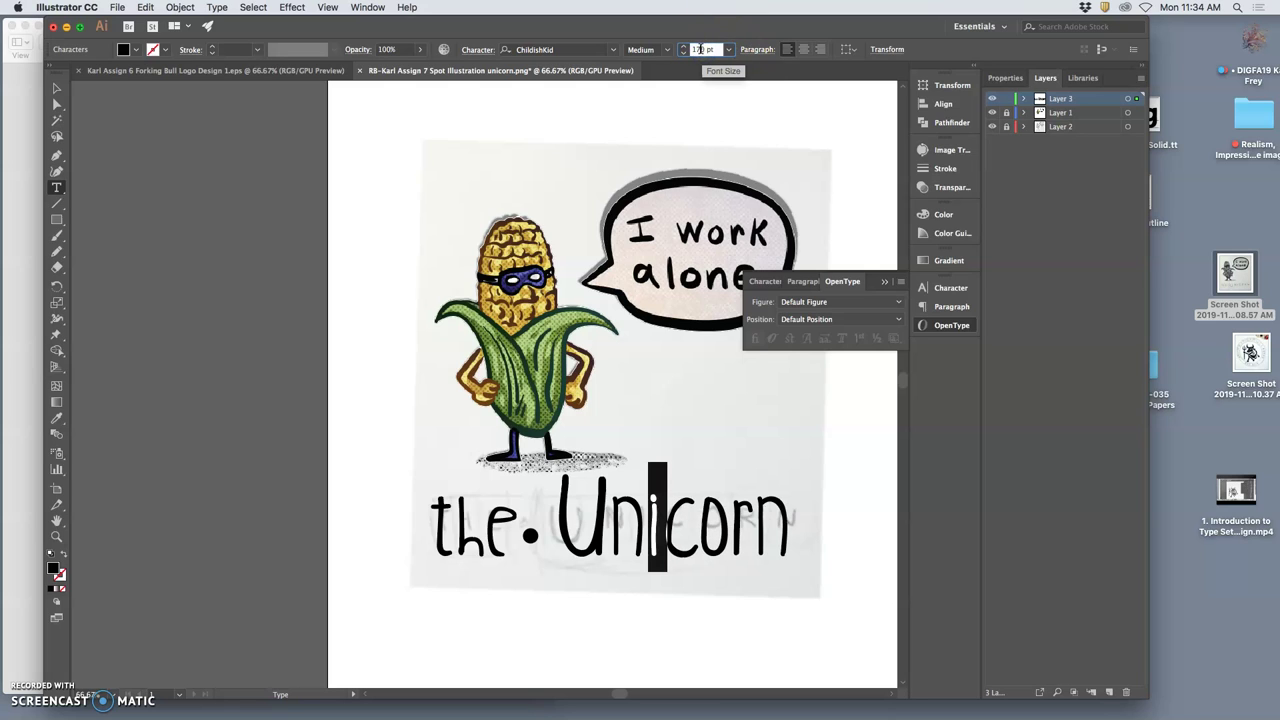
{"action": "type", "text": "180"}
{"action": "key", "text": "Return"}
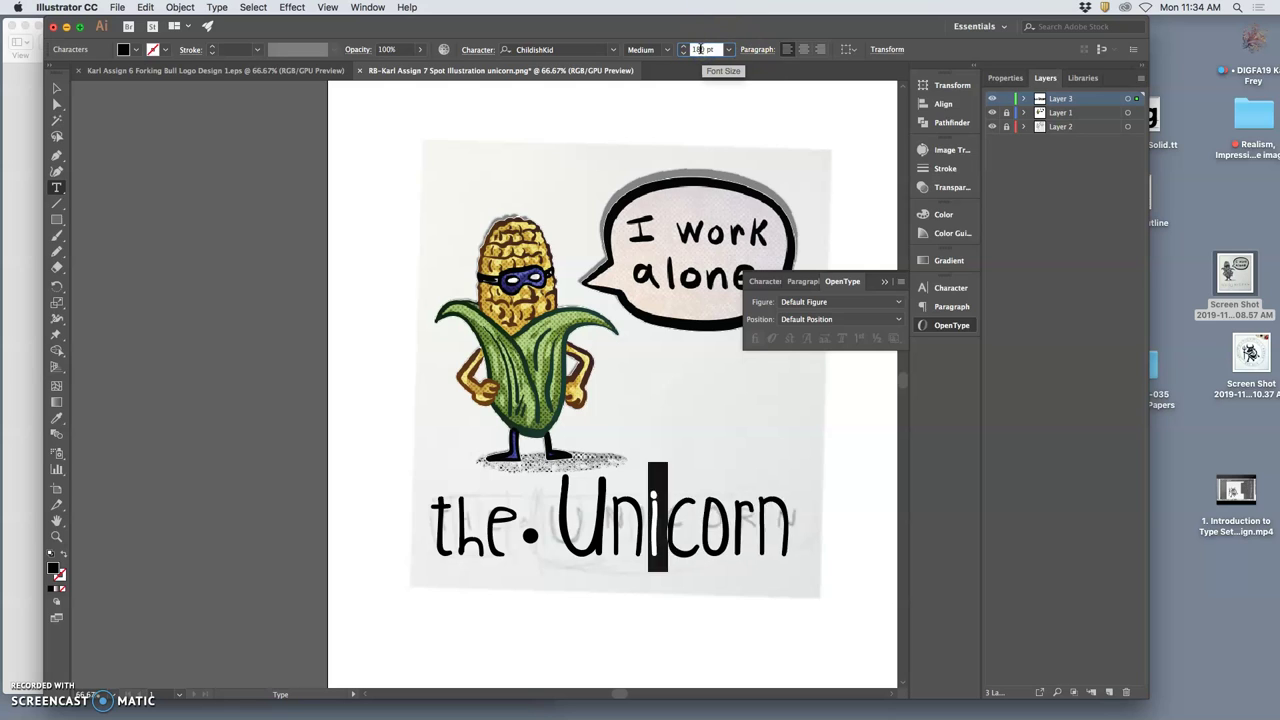
{"action": "left_click", "coordinate": [785, 518]}
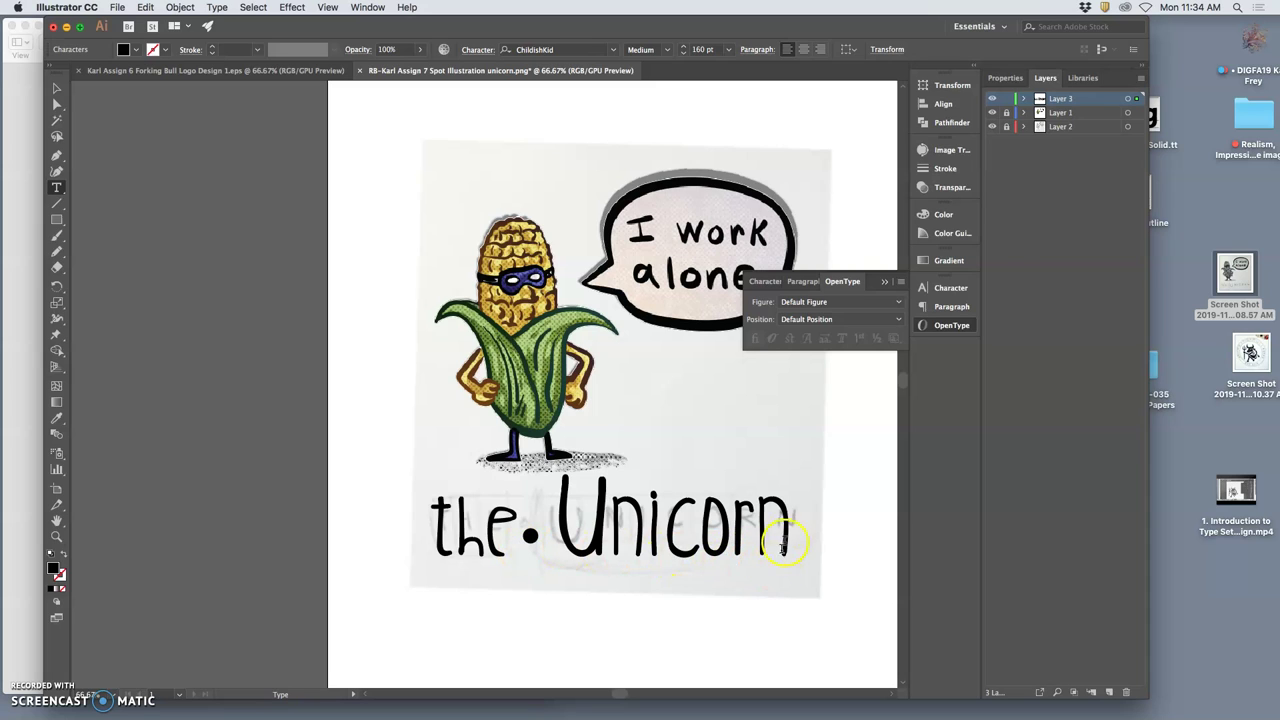
{"action": "left_click_drag", "start_coordinate": [788, 531], "coordinate": [768, 535]}
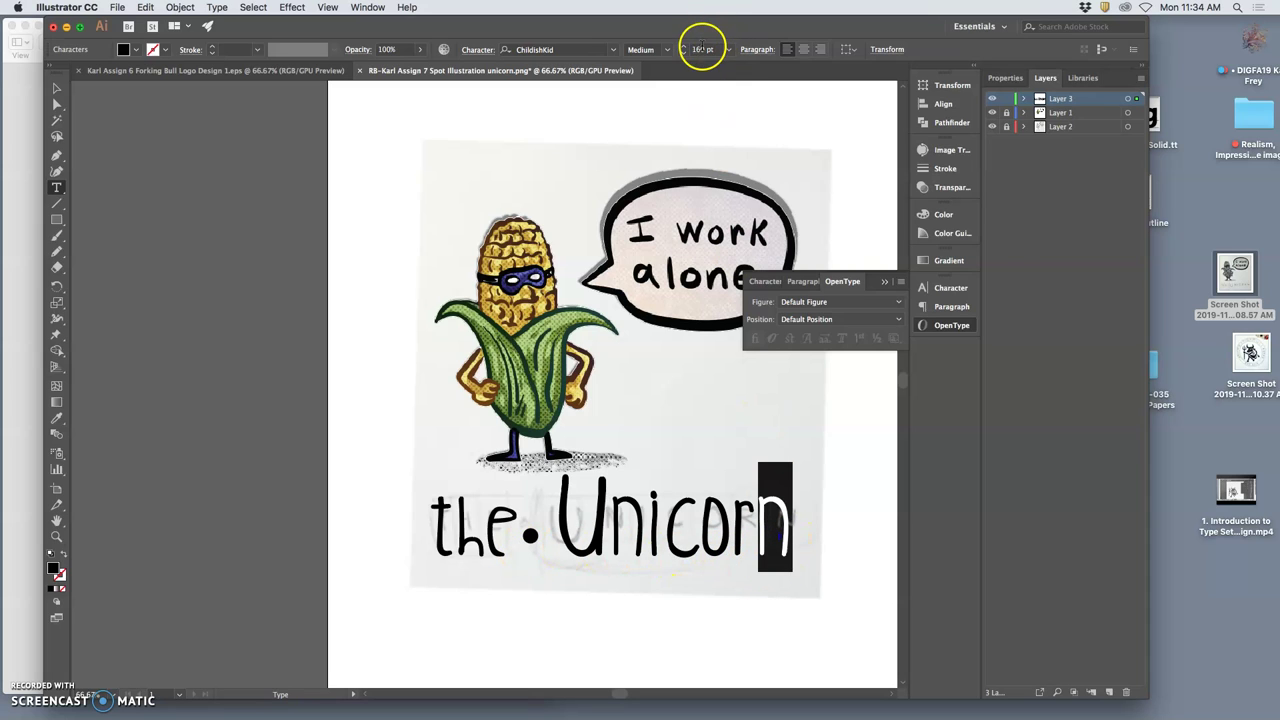